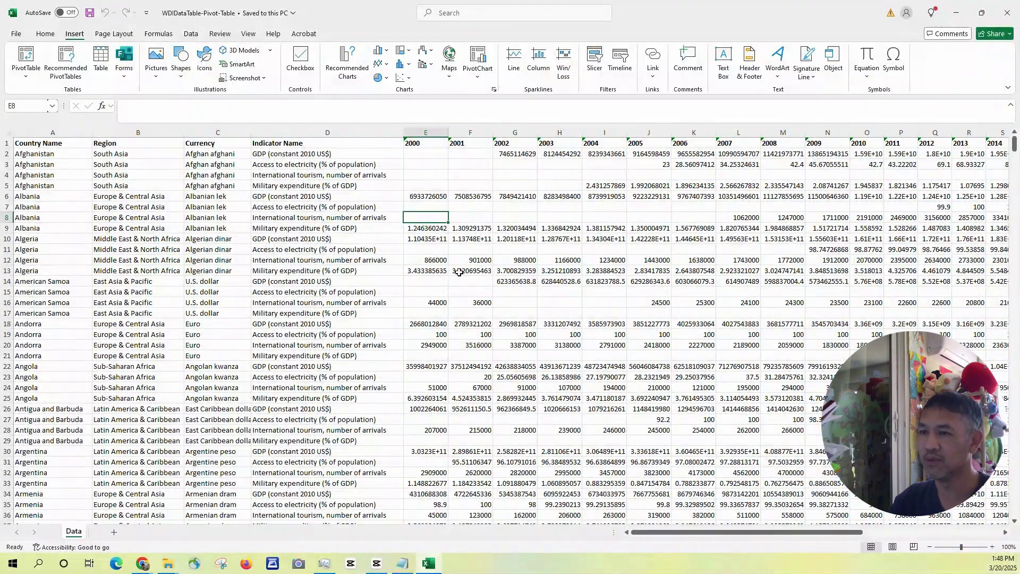
Step: Insert a PivotTable from the Data sheet's full range, placed on a new worksheet
left_click(459, 273)
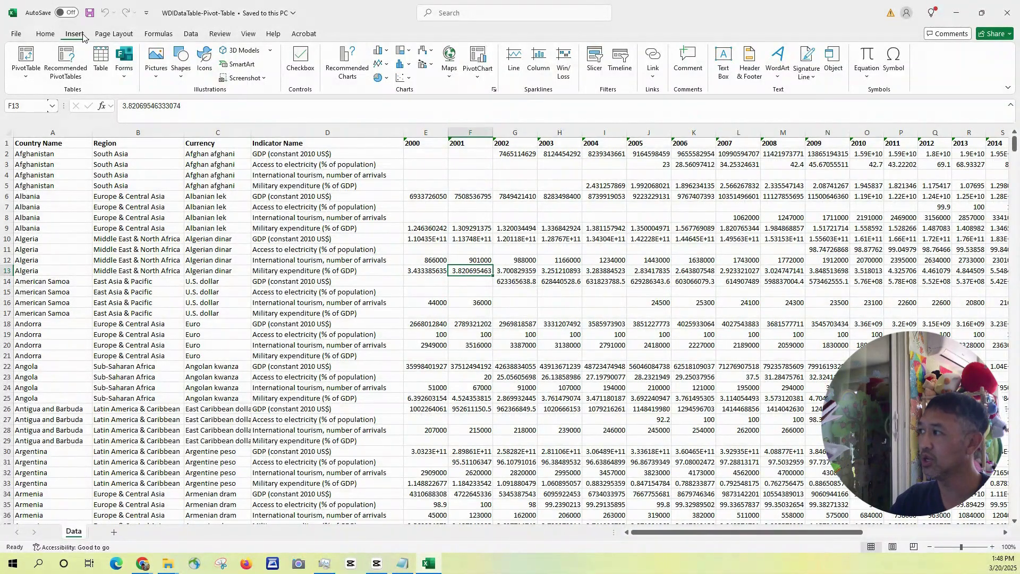
left_click(30, 78)
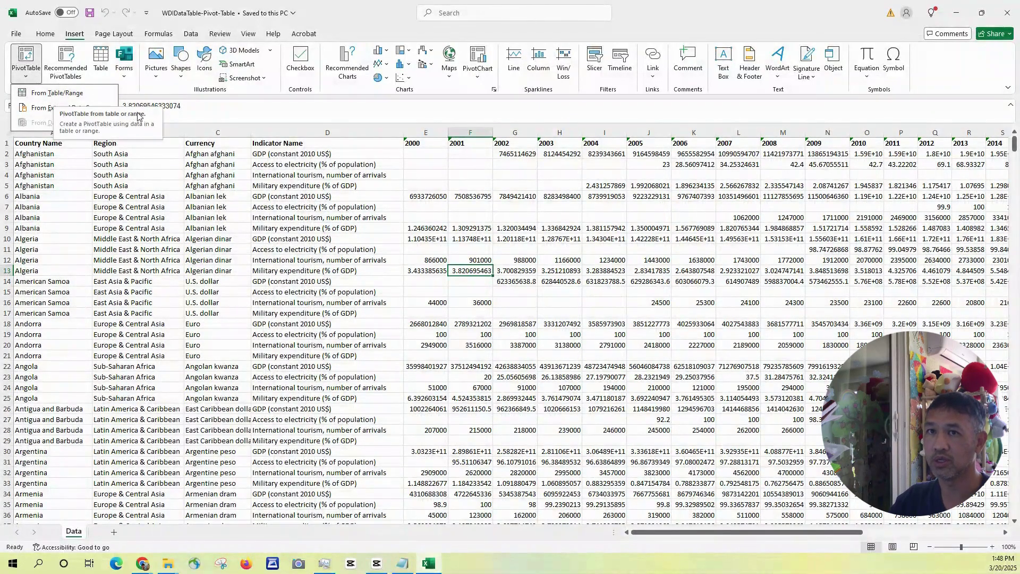
left_click(53, 93)
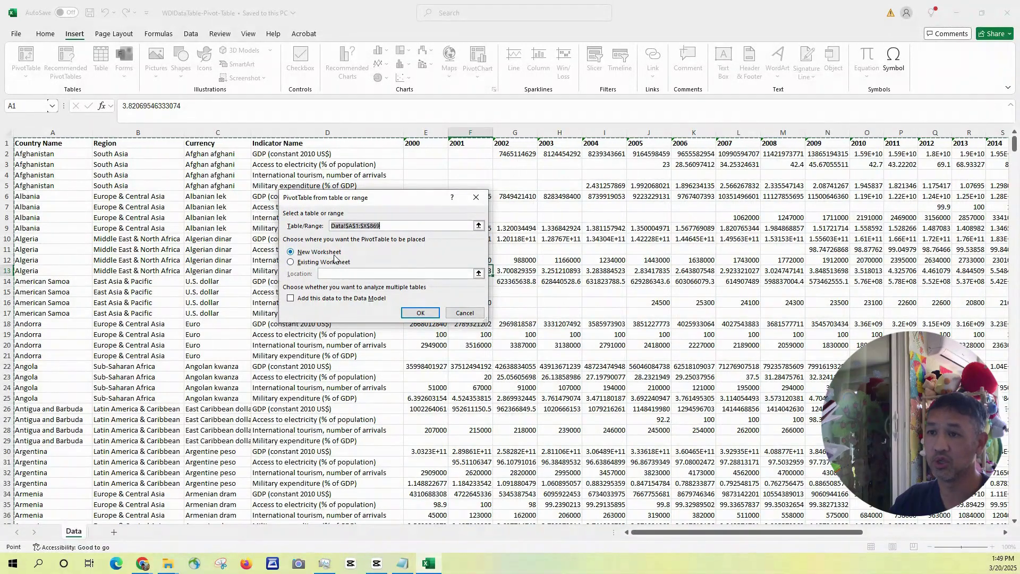
left_click(420, 312)
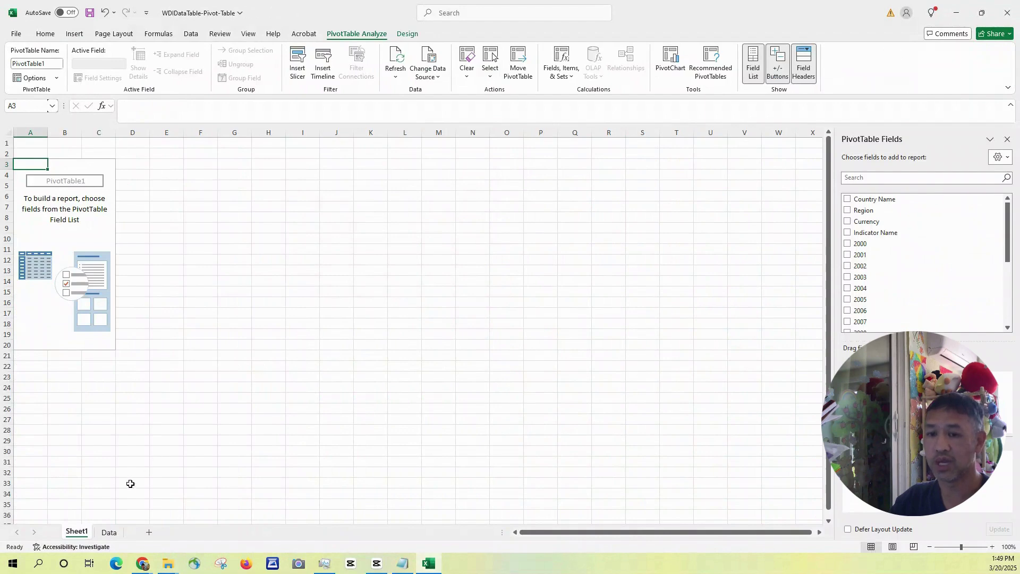
Step: Rename the new PivotTable worksheet as Summary
right_click(83, 535)
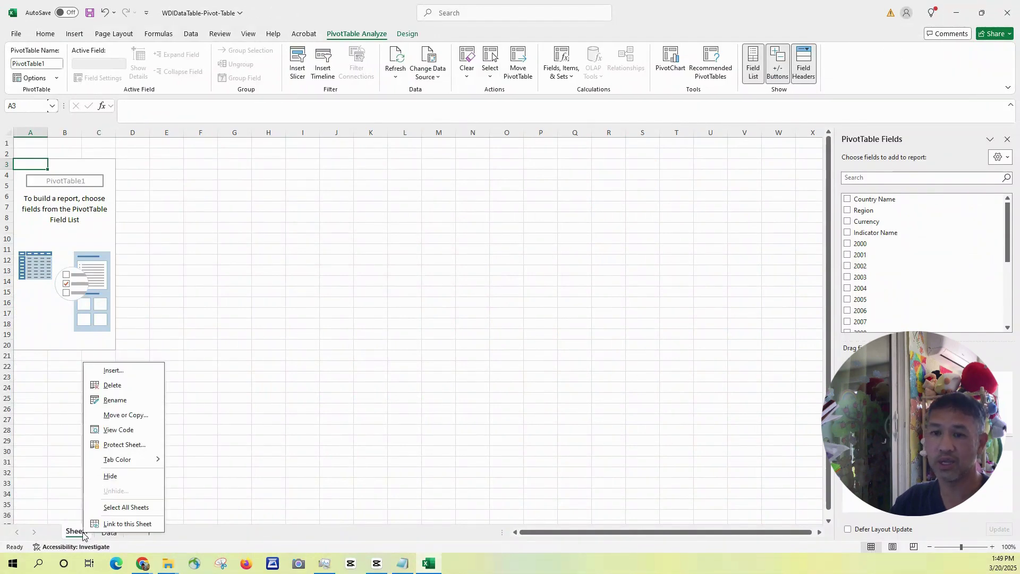
left_click(114, 400)
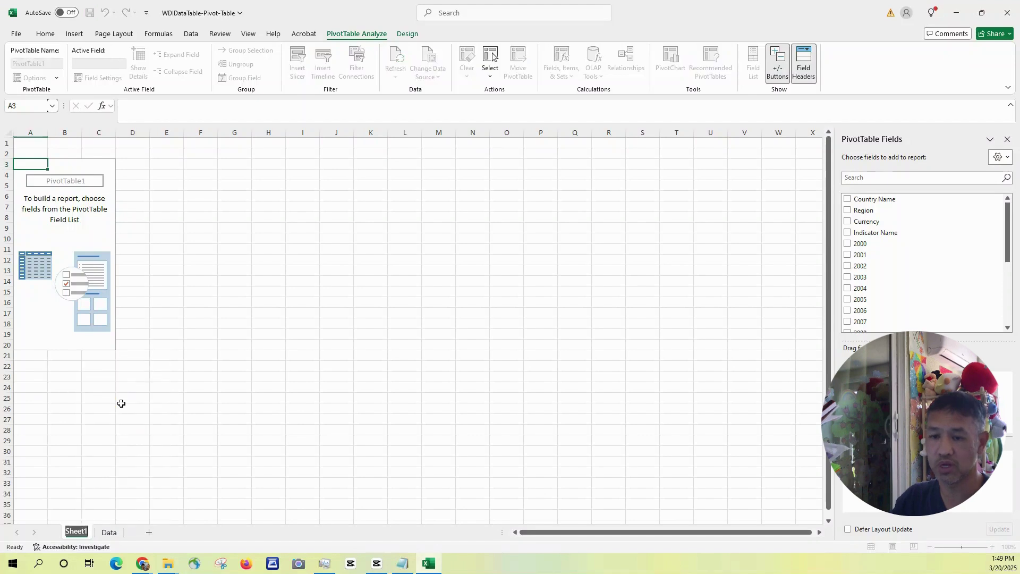
type("Summary")
key("Return")
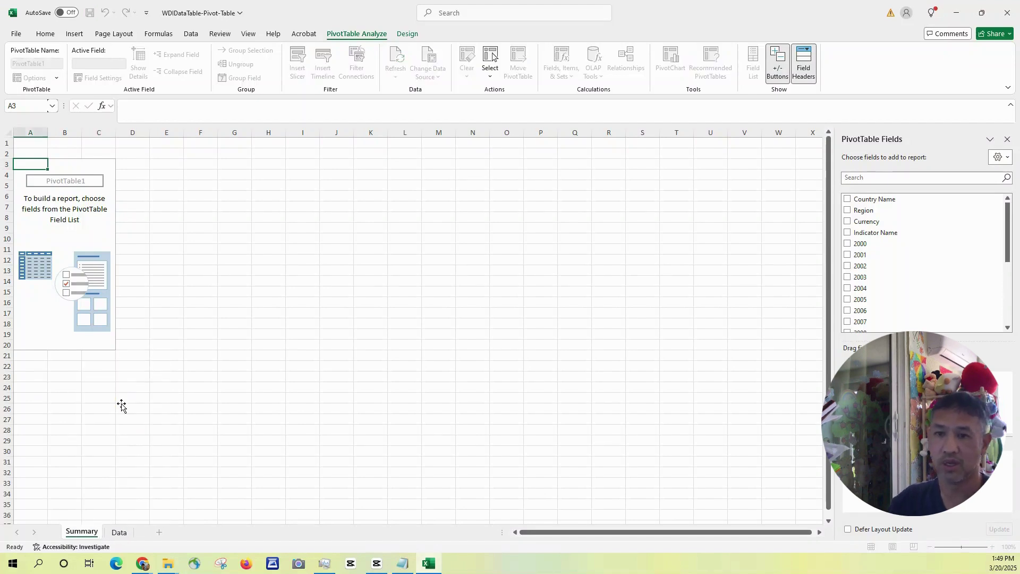
left_click(121, 406)
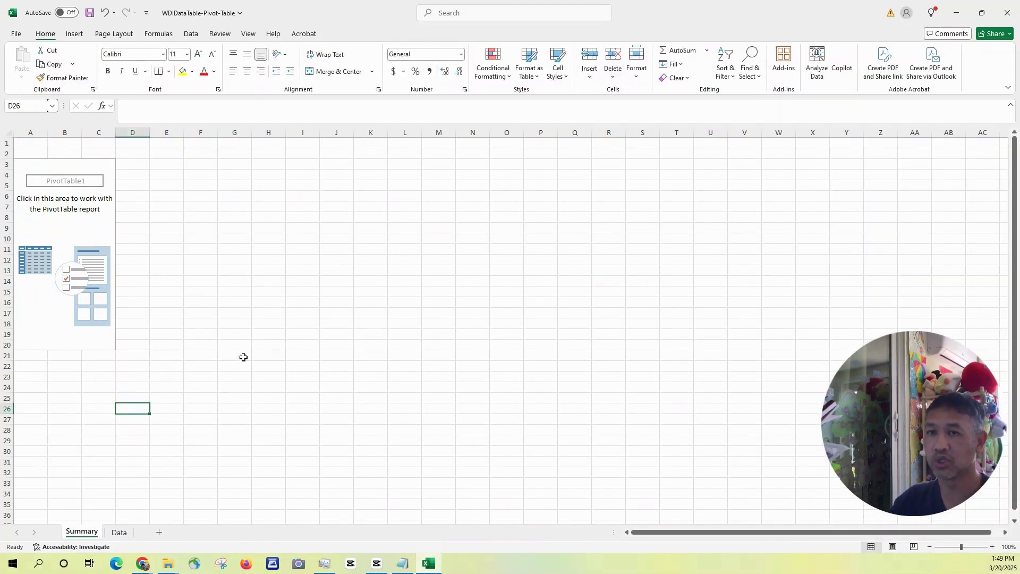
Step: Add the Country Name field to the empty PivotTable and remove it again
left_click(96, 229)
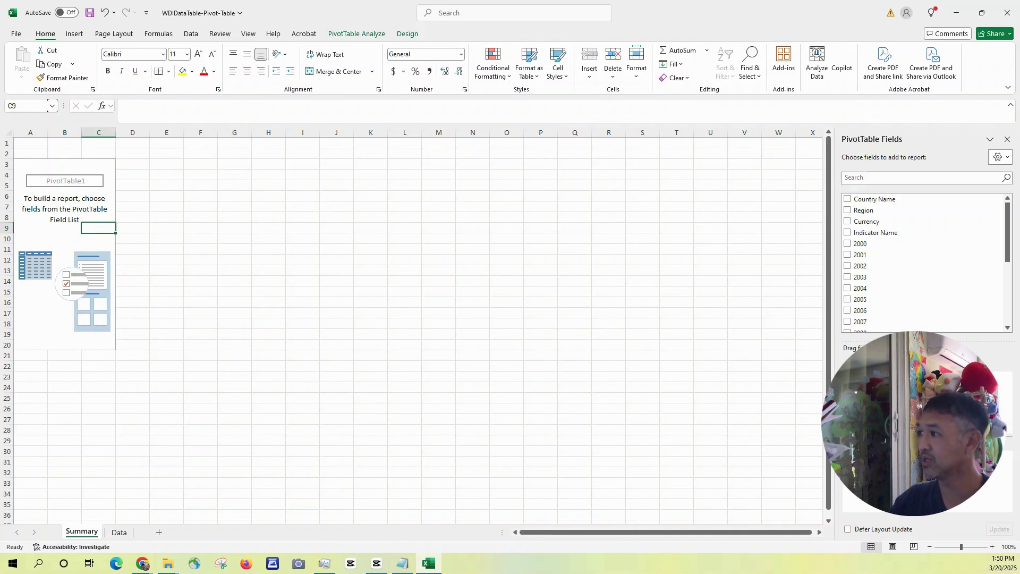
key("alt+Tab")
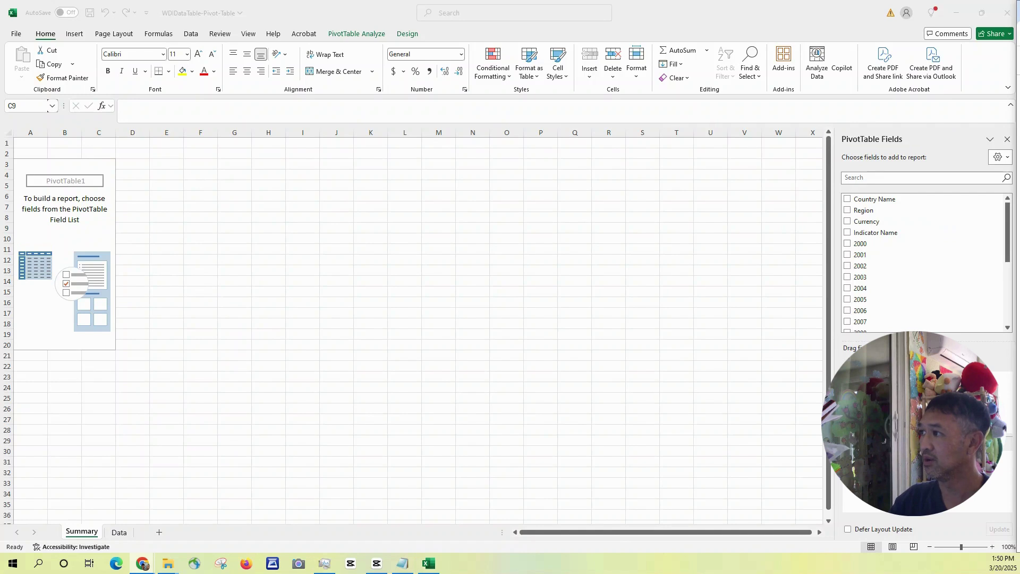
left_click(88, 226)
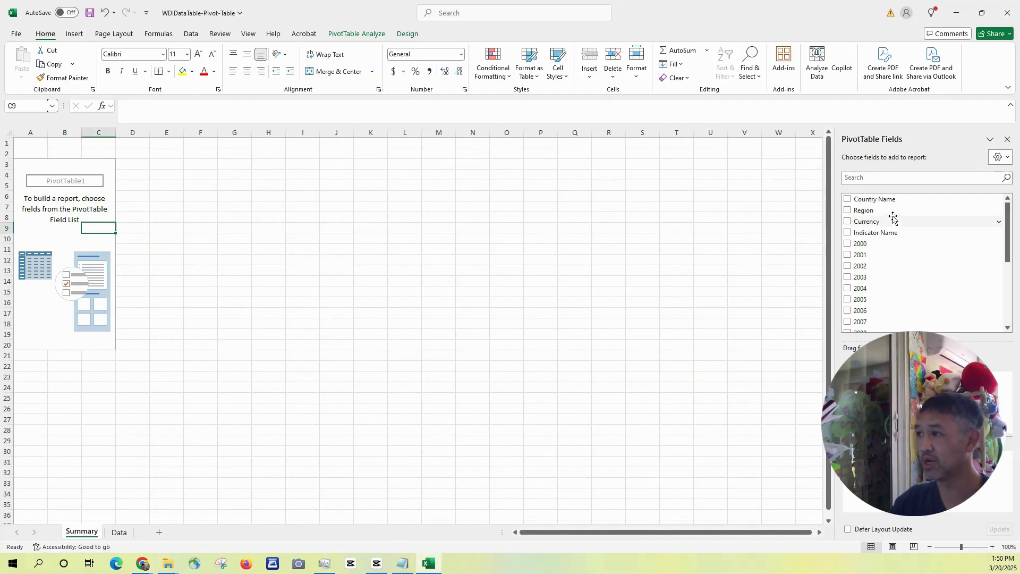
left_click(848, 200)
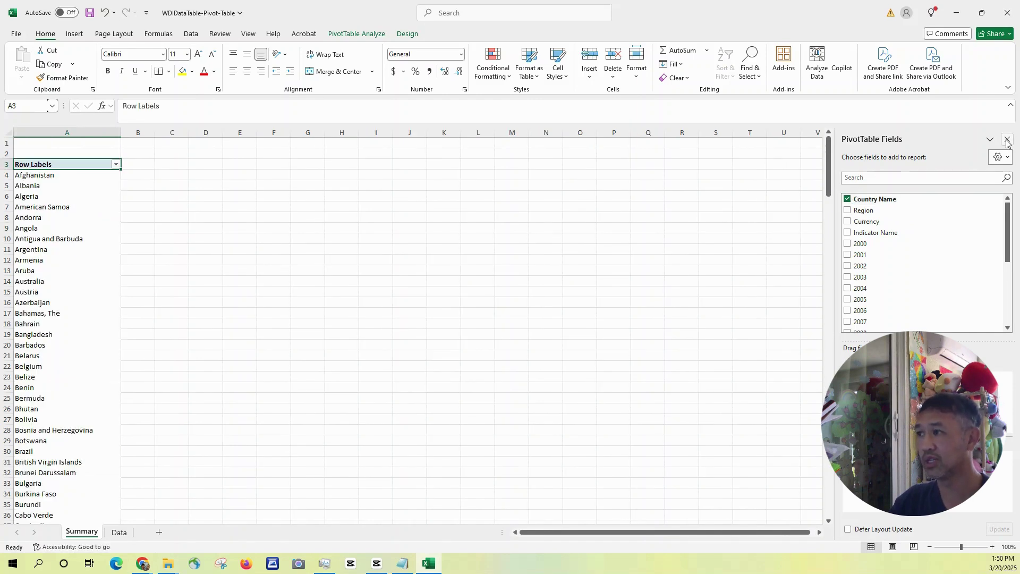
left_click(848, 200)
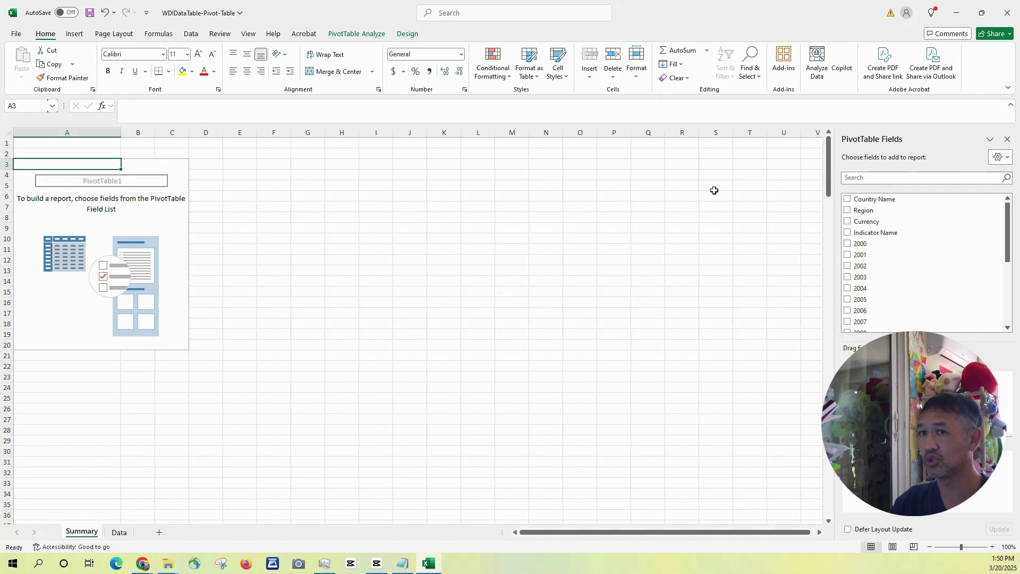
Step: Close the PivotTable field list and show it again for the empty PivotTable
left_click(1008, 139)
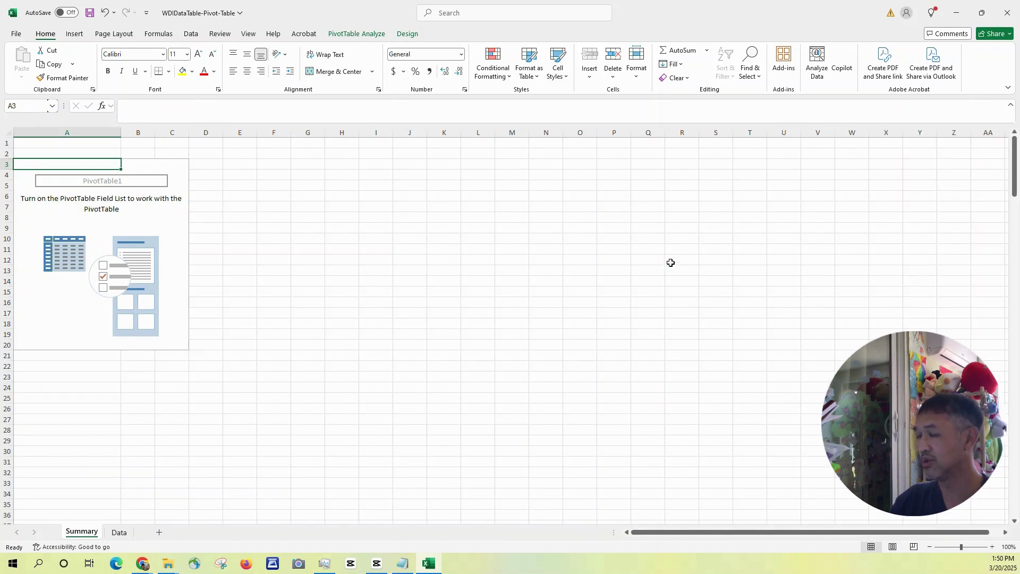
left_click(138, 227)
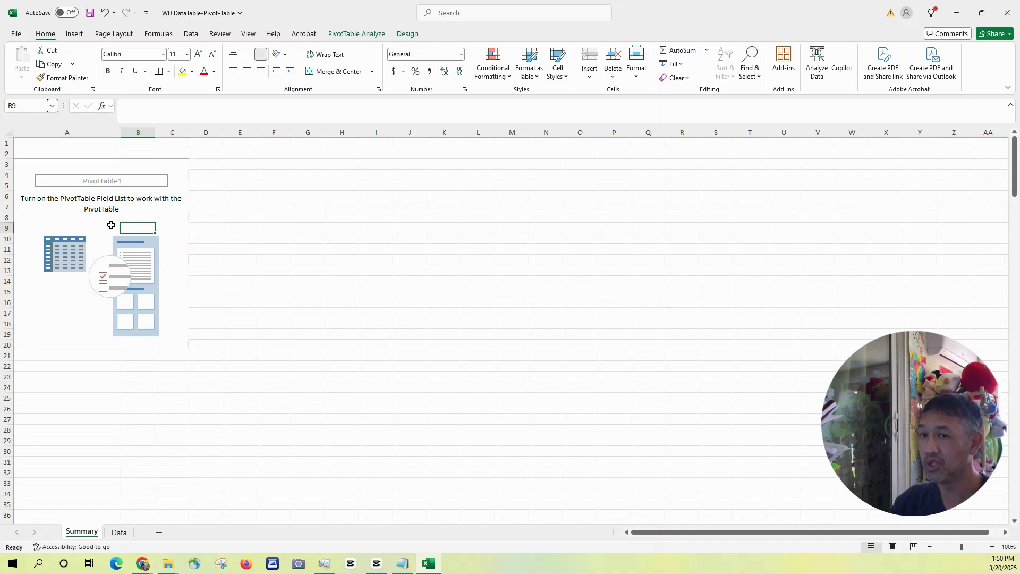
left_click(103, 226)
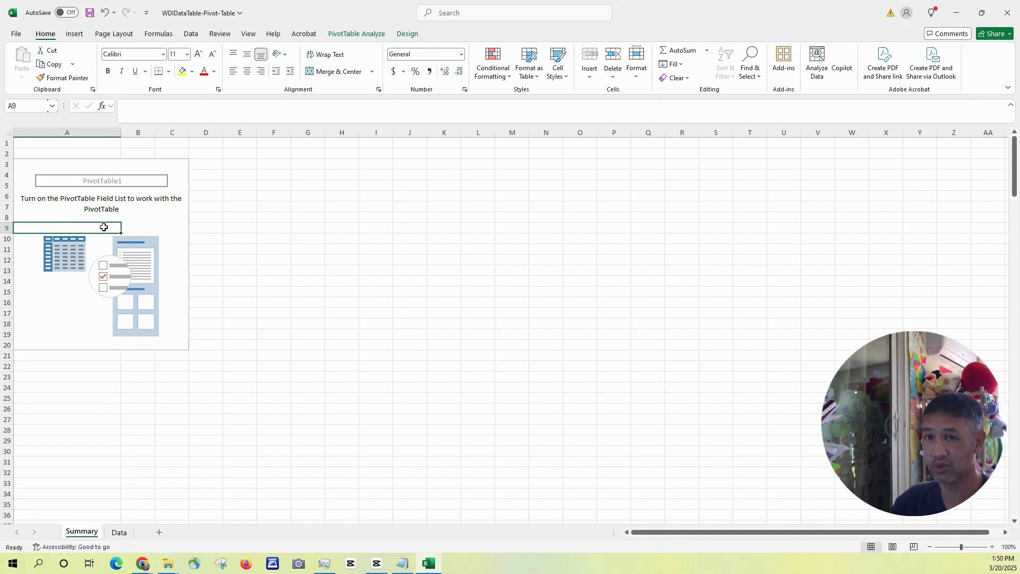
right_click(123, 256)
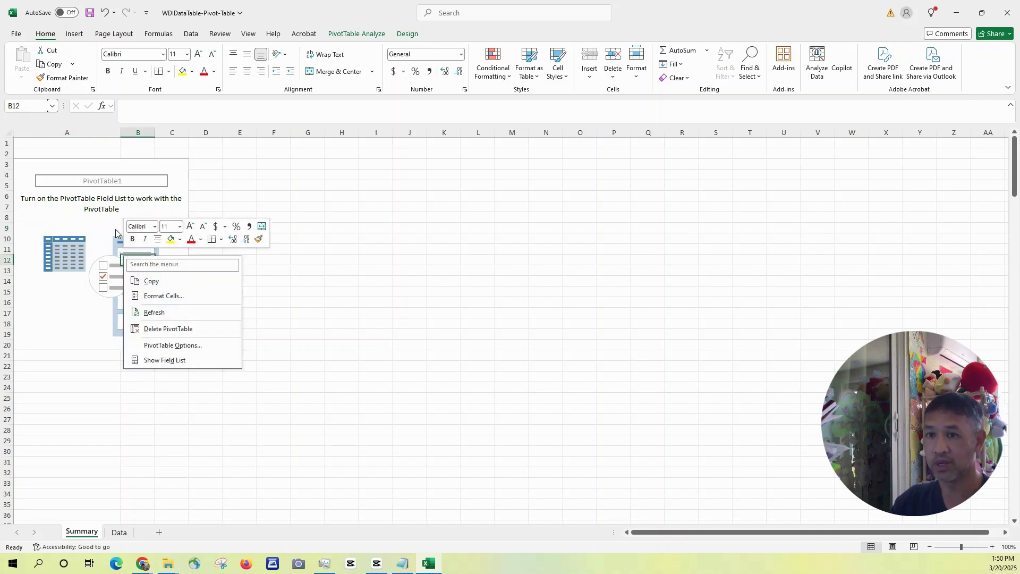
left_click(164, 362)
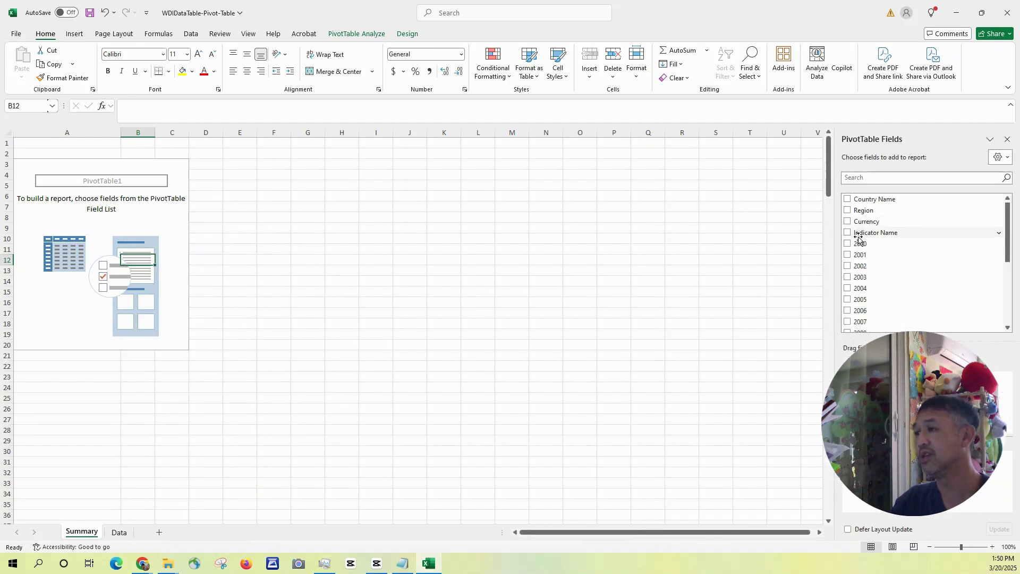
Step: Add Country Name as the row field and 2018 as the summed value field of the PivotTable
left_click(848, 200)
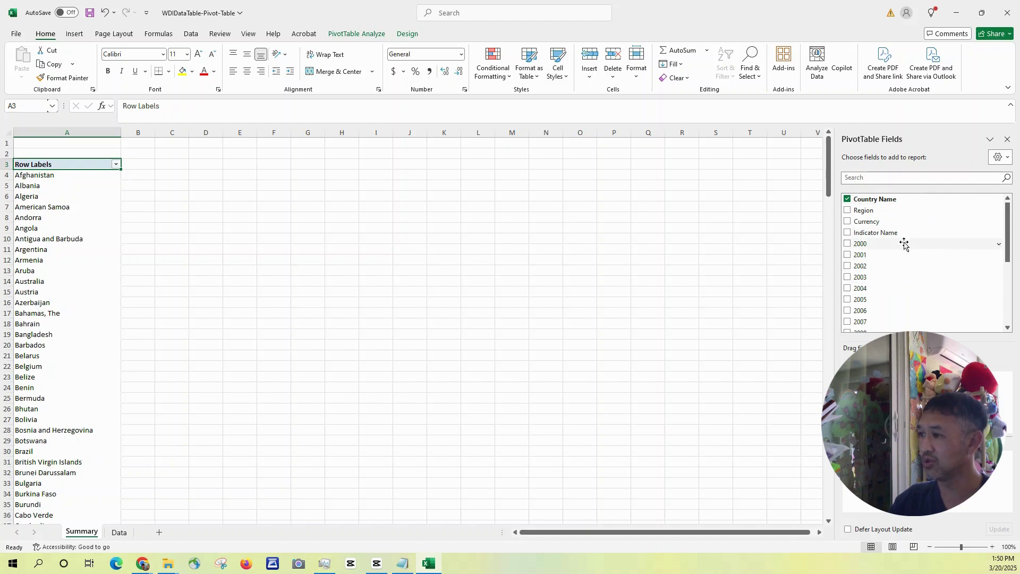
scroll(906, 251, "down", 4)
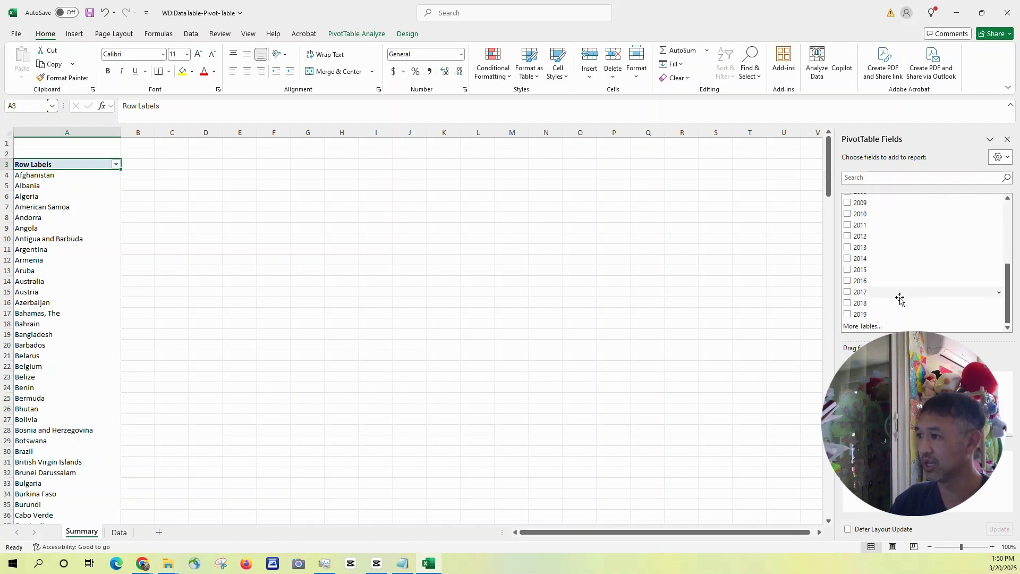
left_click(848, 306)
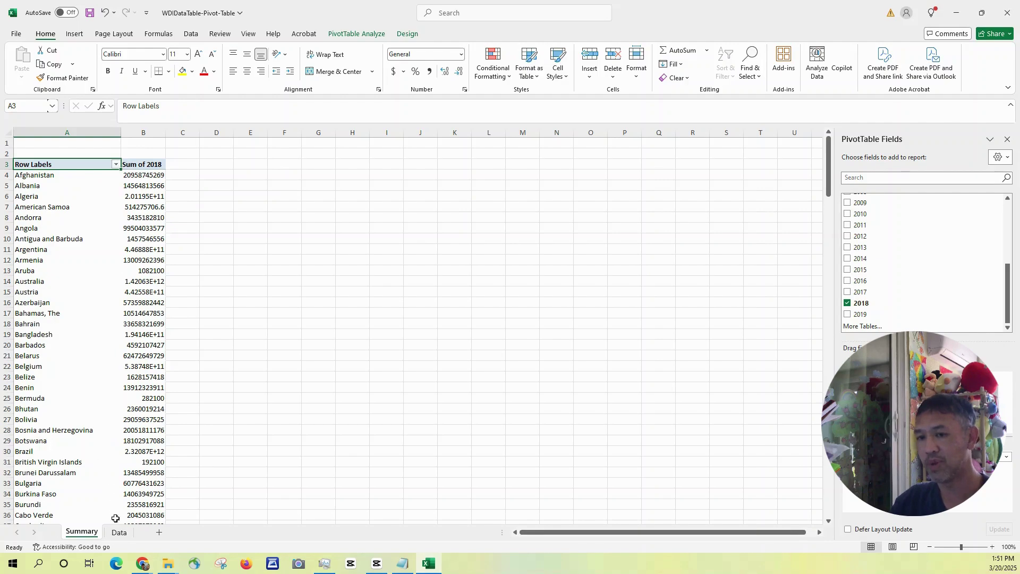
Step: Check the sum of Afghanistan's four 2018 values on the Data sheet against its total in the Summary PivotTable
left_click(122, 534)
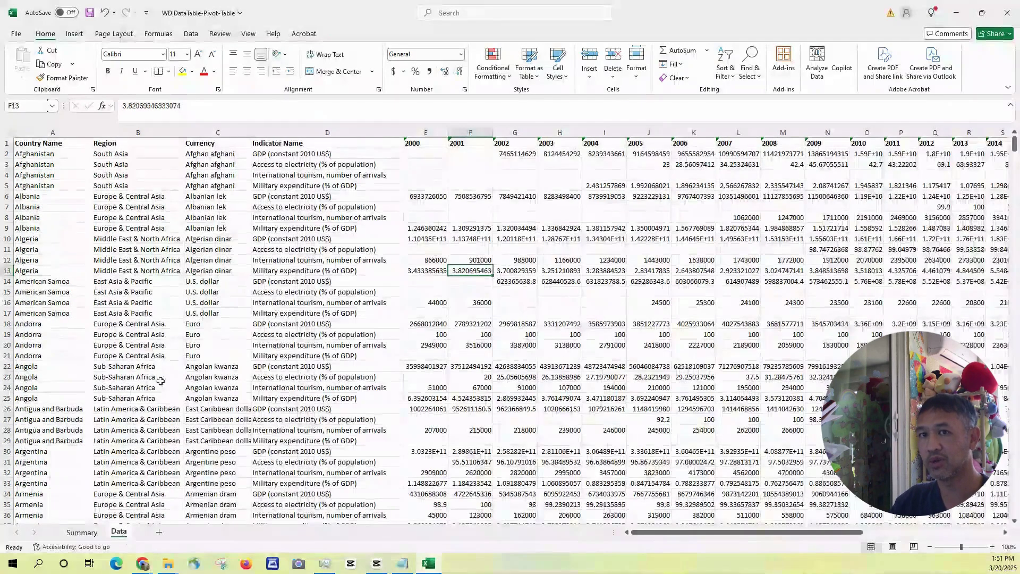
left_click_drag(42, 155, 48, 182)
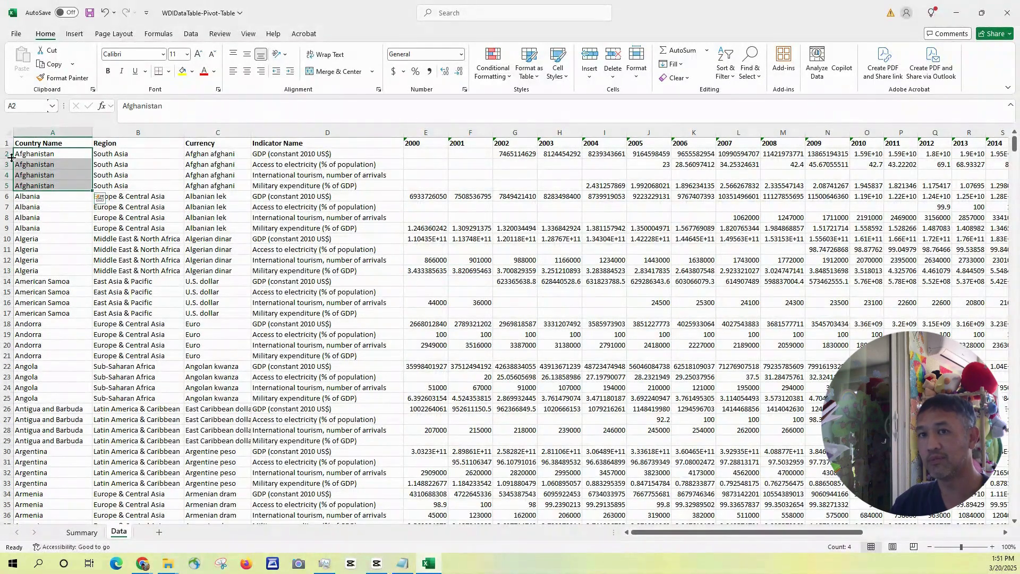
left_click_drag(8, 154, 8, 186)
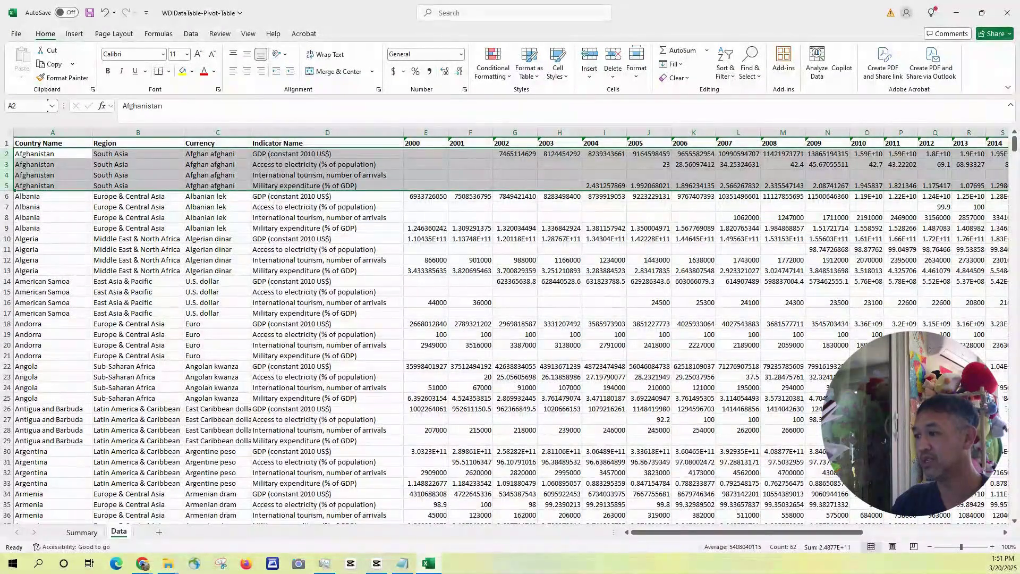
left_click(1005, 533)
left_click(1005, 533)
left_click(1005, 533)
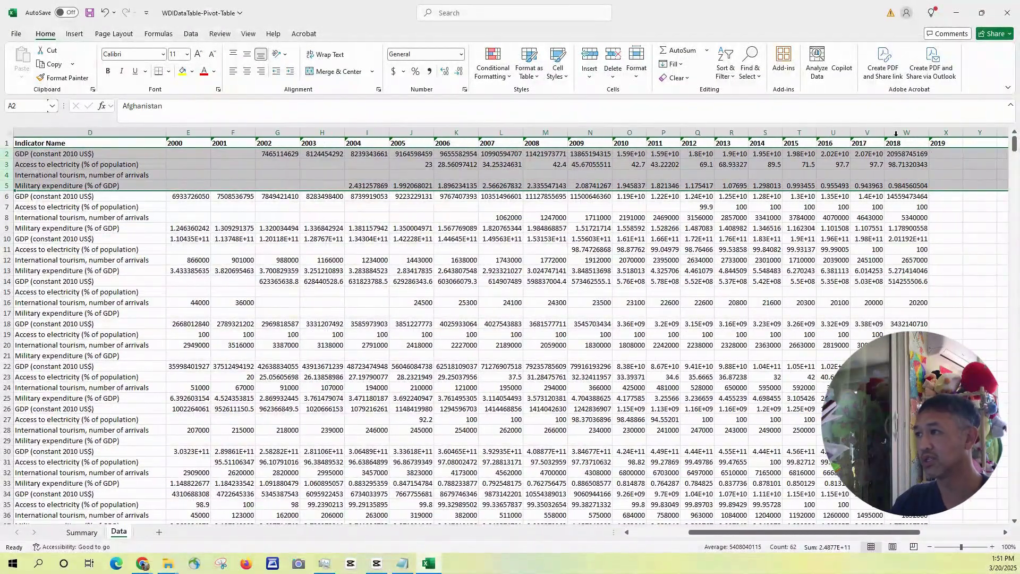
left_click_drag(906, 153, 903, 183)
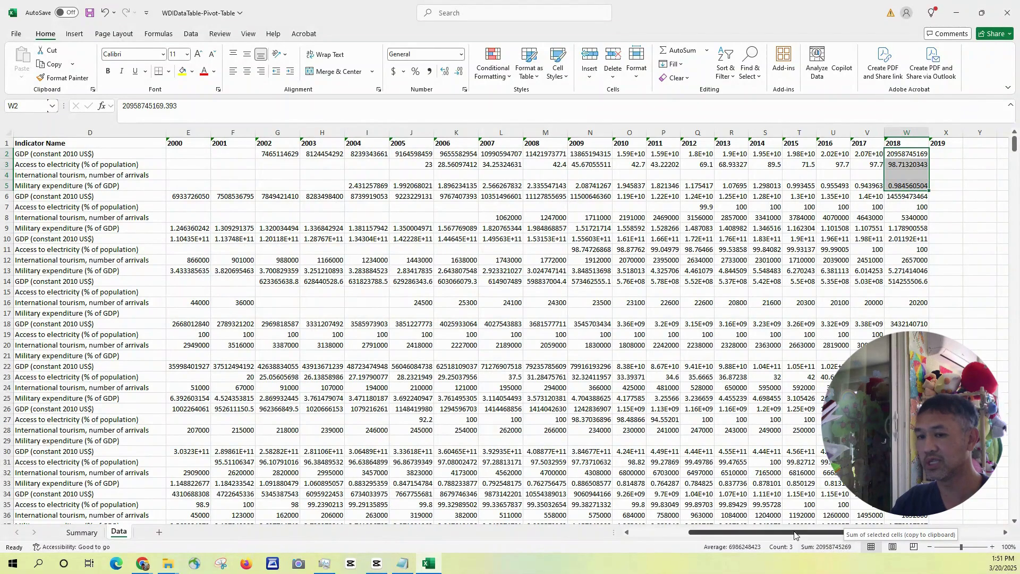
left_click(89, 533)
left_click(145, 177)
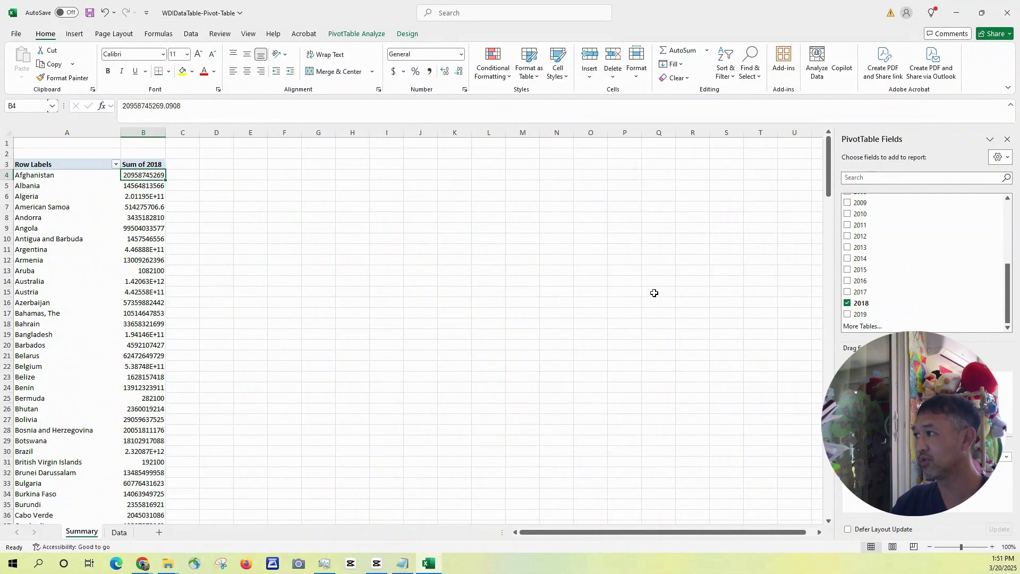
Step: Add the Indicator Name field to the PivotTable rows, nested under each country
key("alt+Tab")
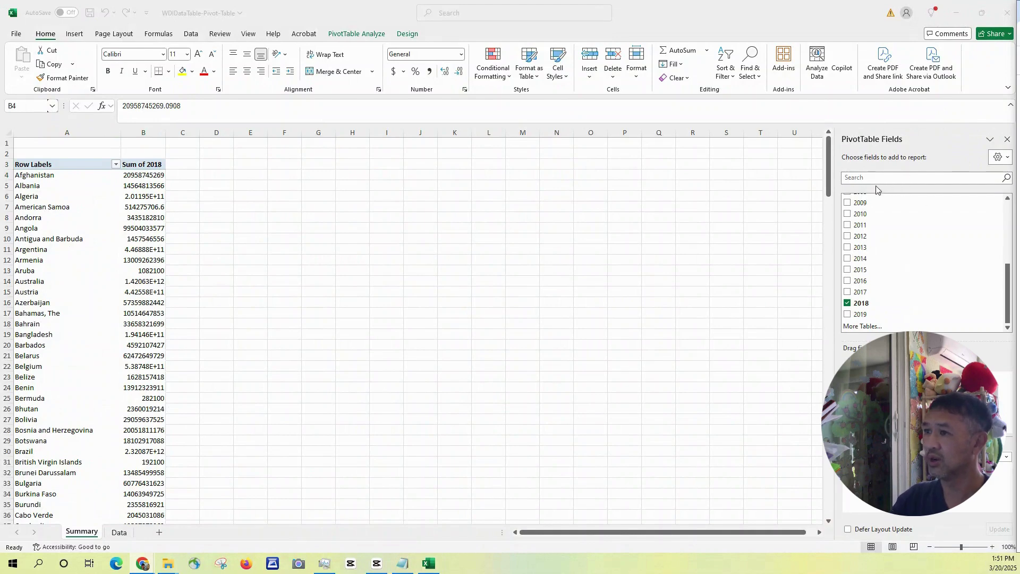
scroll(956, 296, "up", 5)
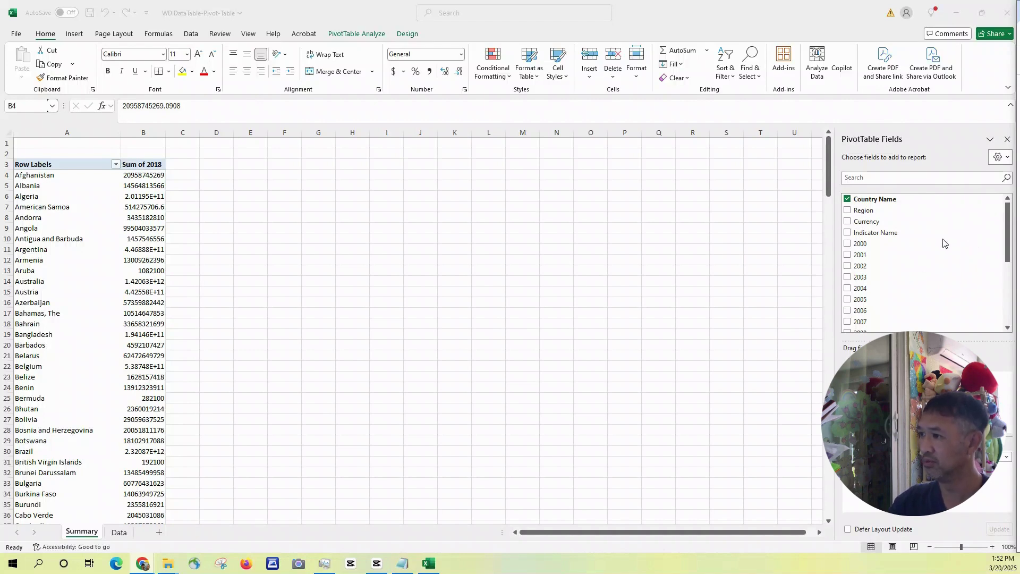
left_click(849, 234)
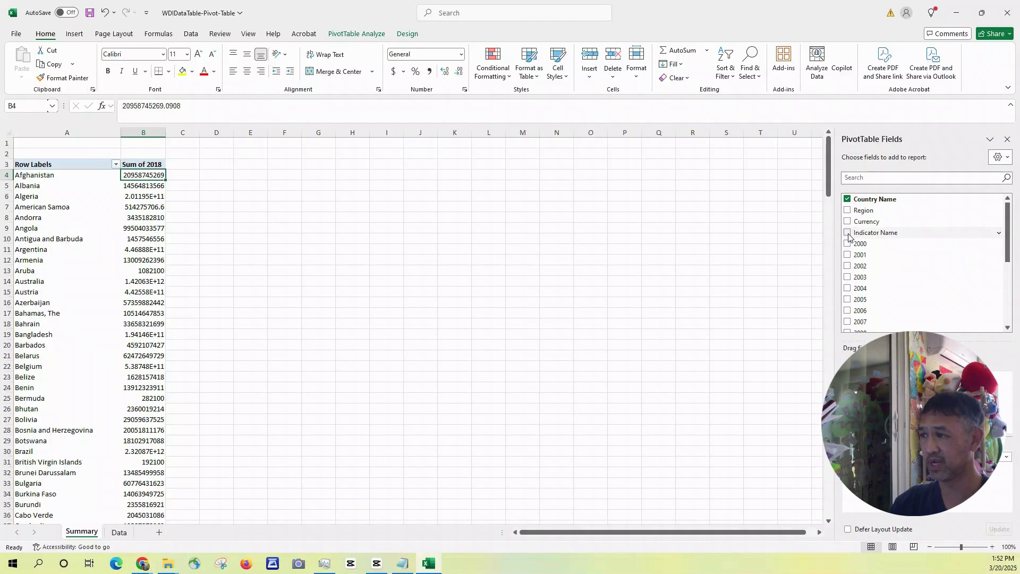
left_click(848, 235)
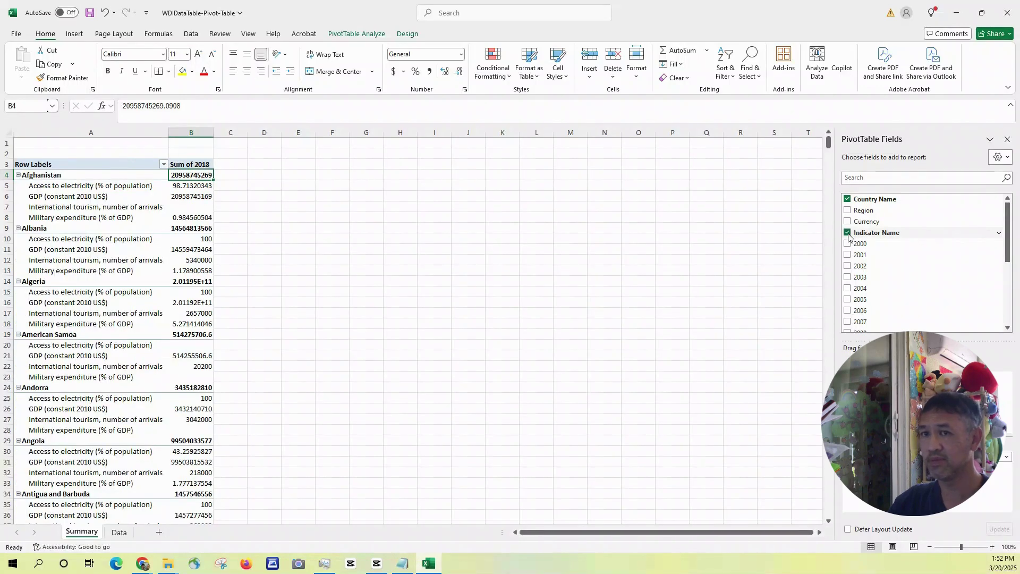
Step: Examine the indicator rows listed under Afghanistan and Albania in the PivotTable
left_click(56, 188)
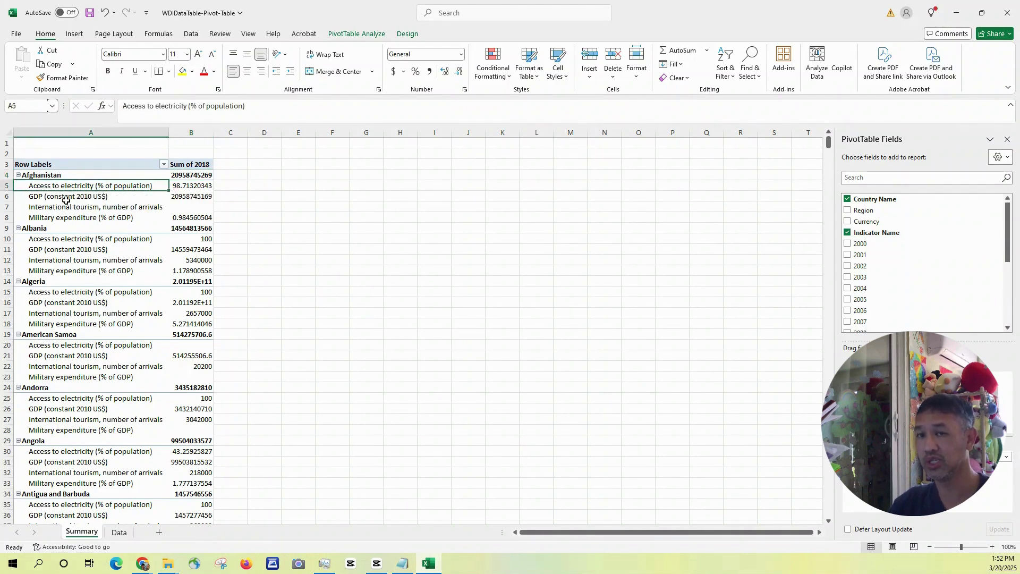
left_click(64, 241)
left_click(66, 268)
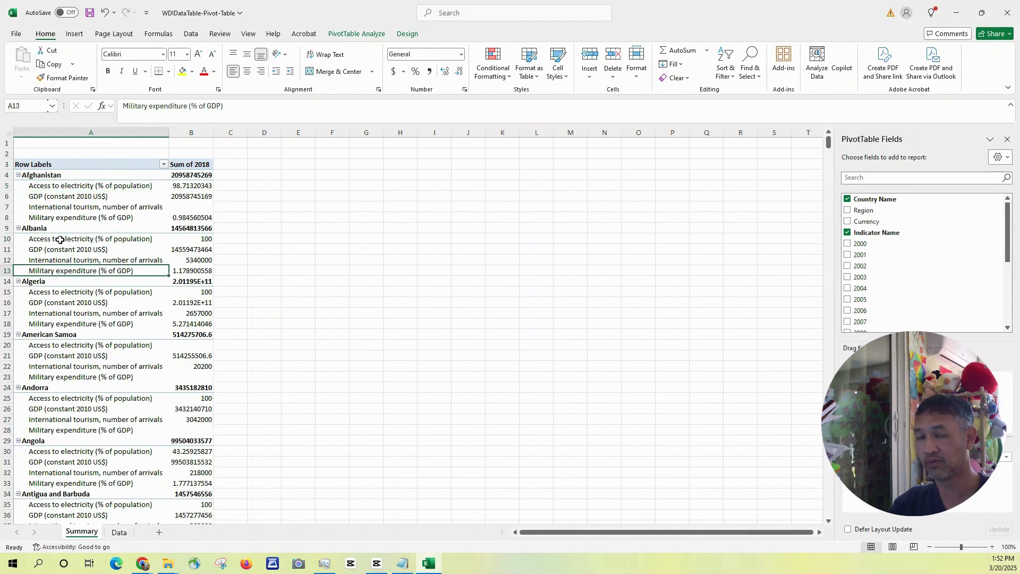
left_click(61, 240)
left_click(62, 270)
left_click(67, 239)
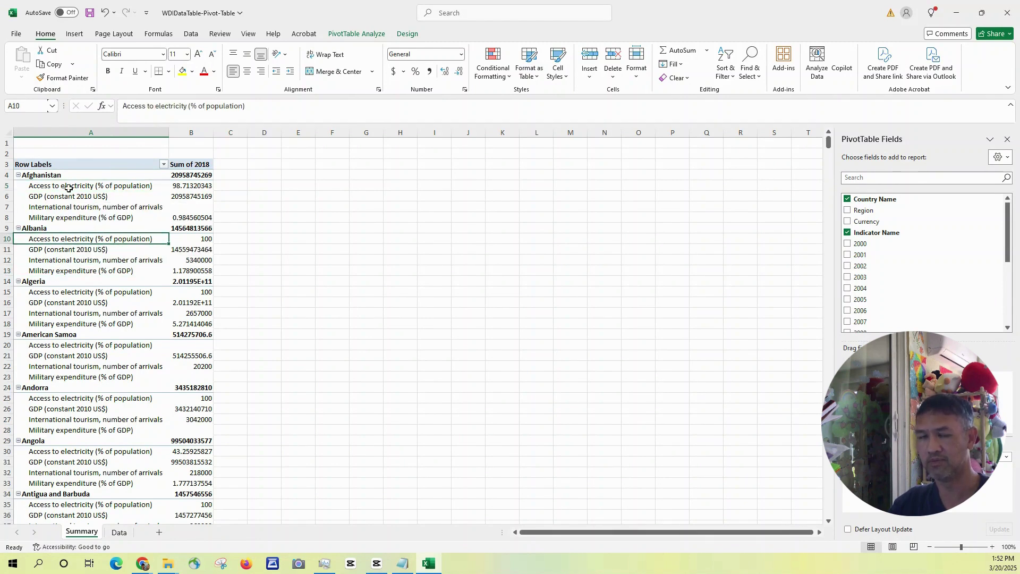
left_click(69, 188)
left_click(71, 197)
left_click(74, 207)
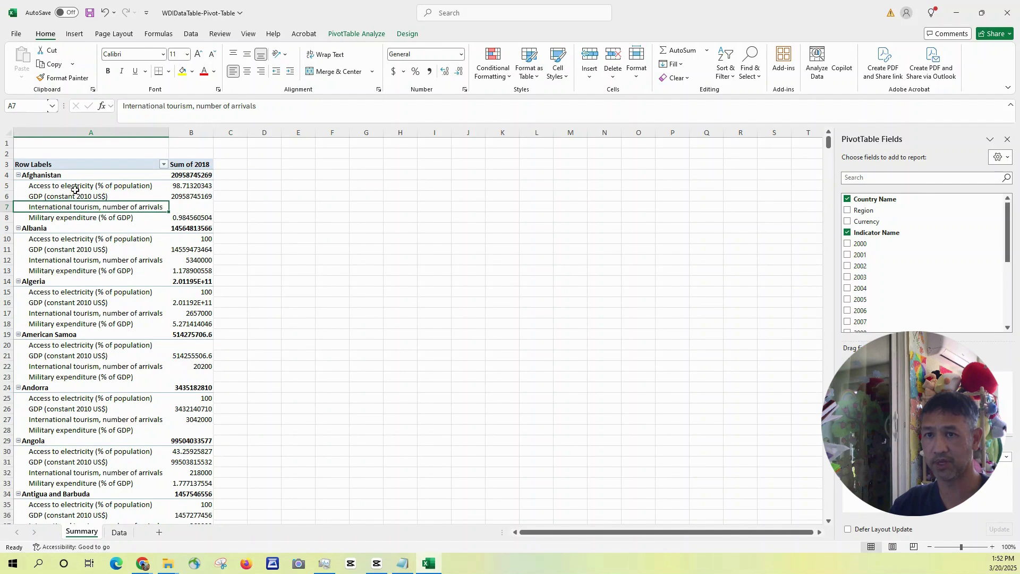
Step: Move Indicator Name from the rows to the report filter and show only Access to electricity (% of population)
left_click(75, 188)
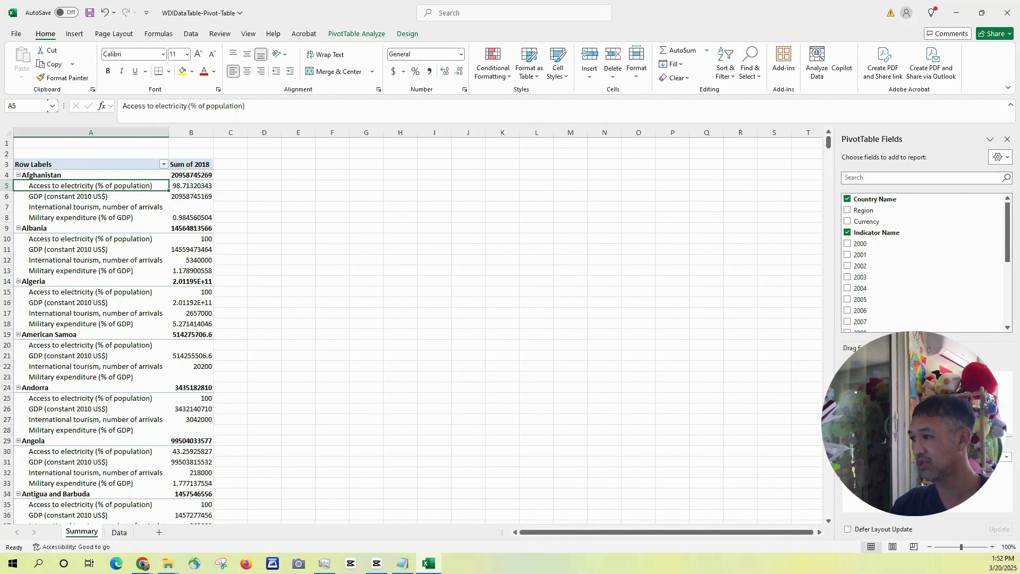
left_click_drag(875, 468, 877, 394)
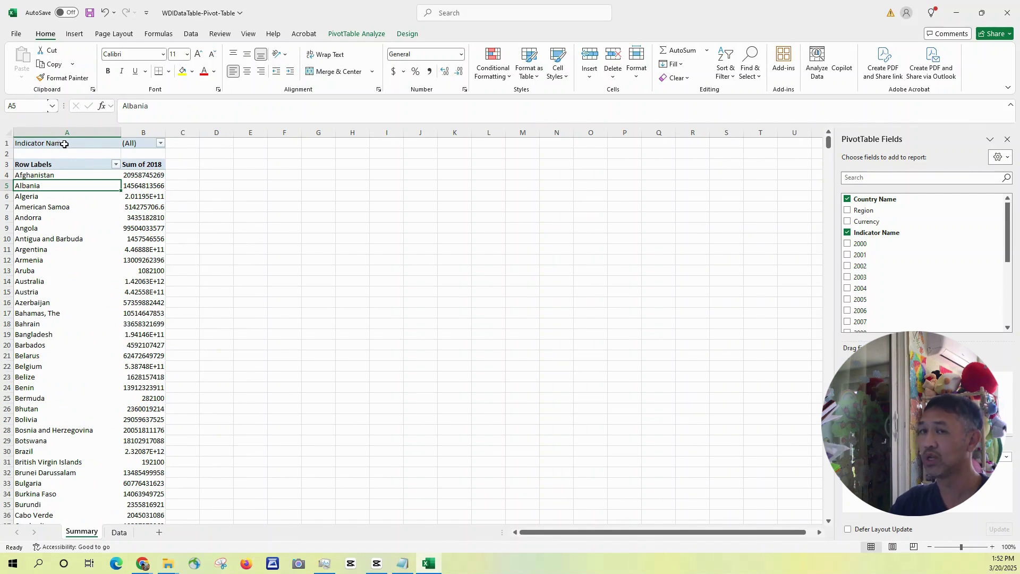
left_click(161, 143)
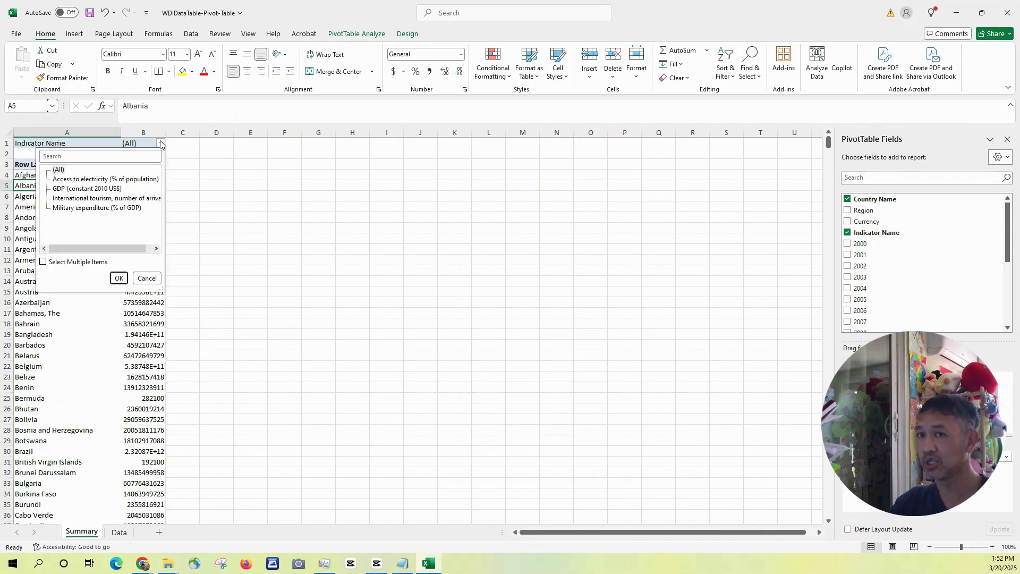
left_click(43, 262)
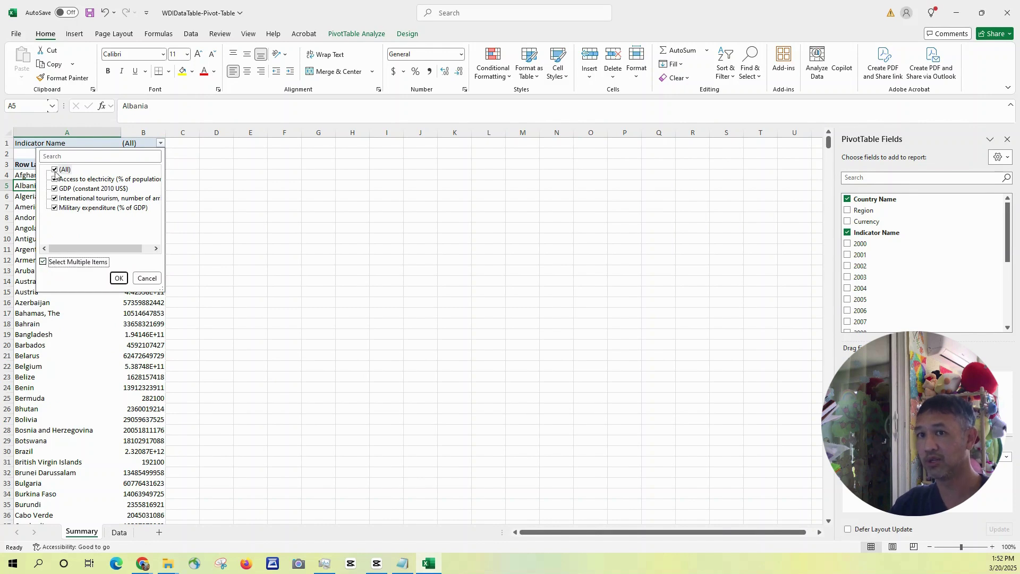
left_click(55, 170)
left_click(55, 179)
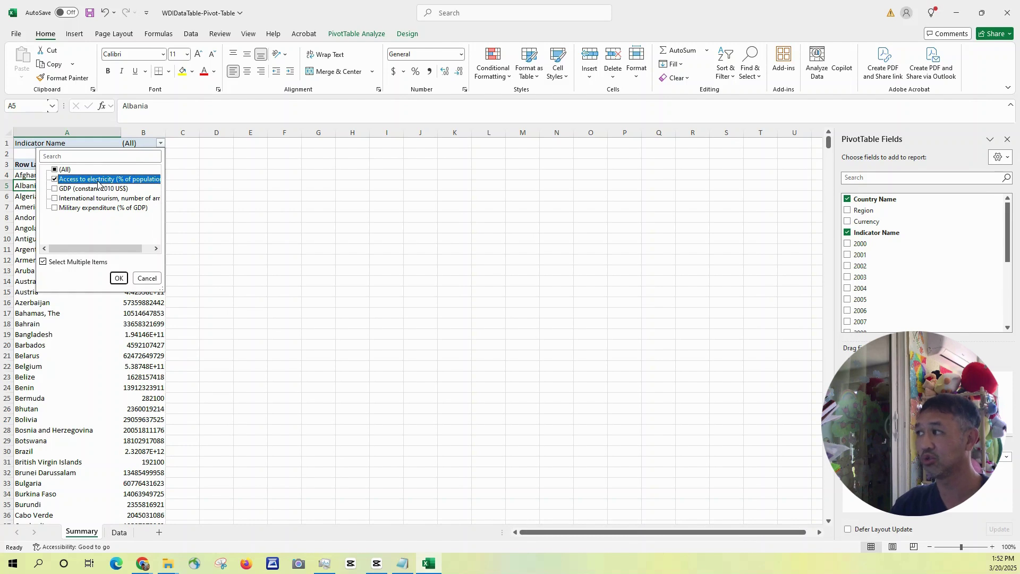
left_click(119, 278)
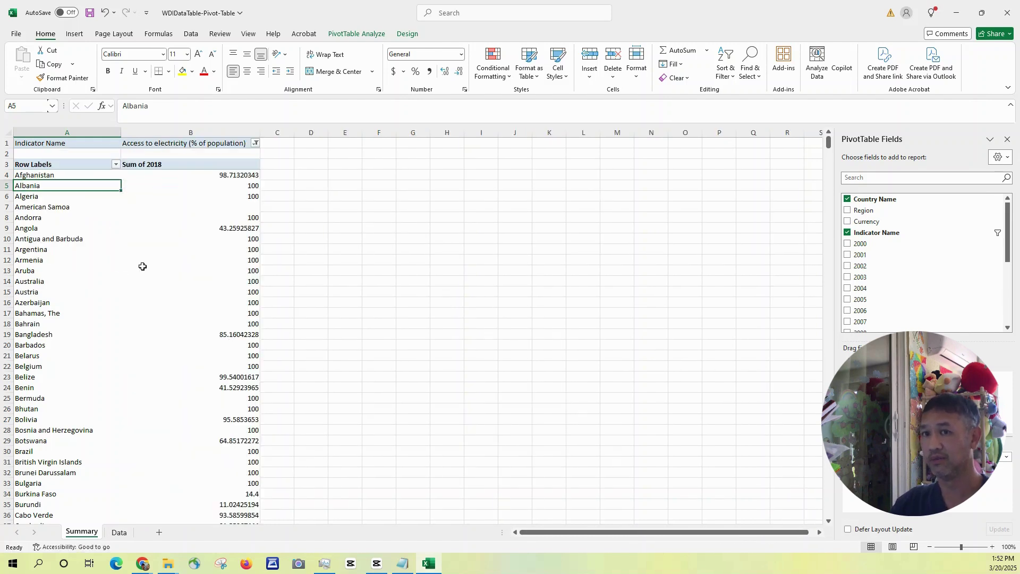
Step: Examine the 2018 electricity access values for Afghanistan and Burundi in the filtered PivotTable
left_click(245, 176)
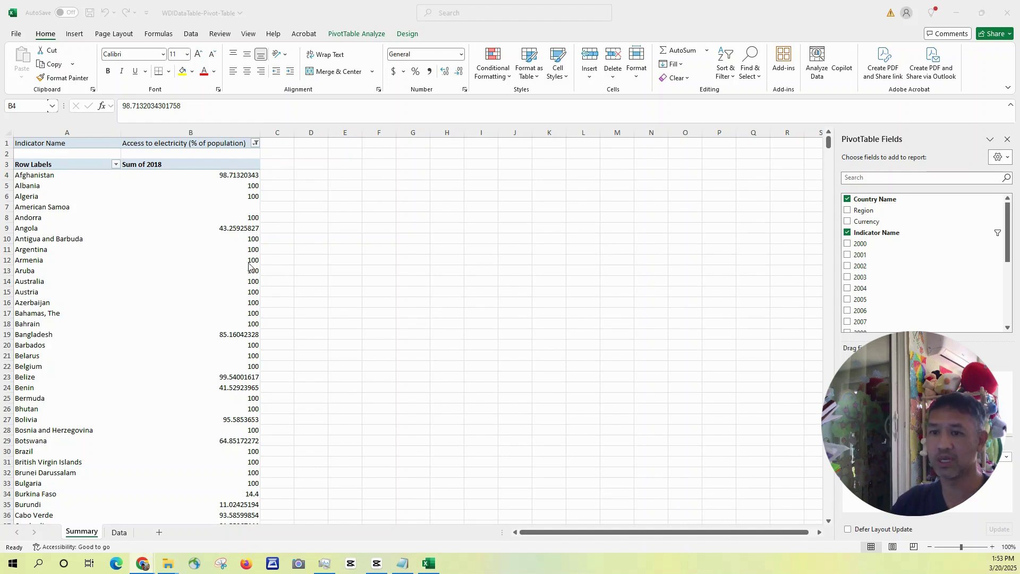
left_click(249, 506)
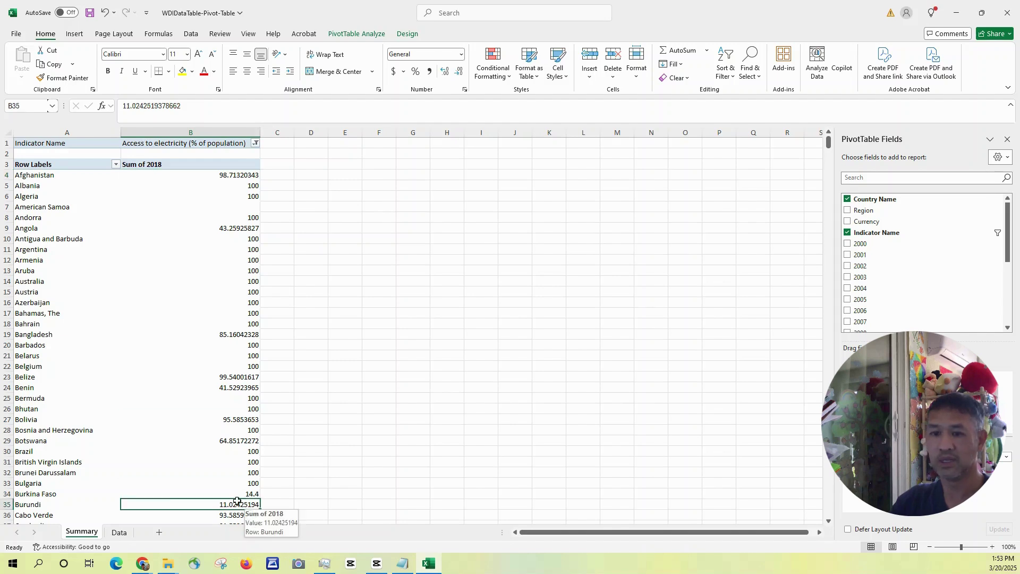
left_click(37, 508)
left_click(169, 112)
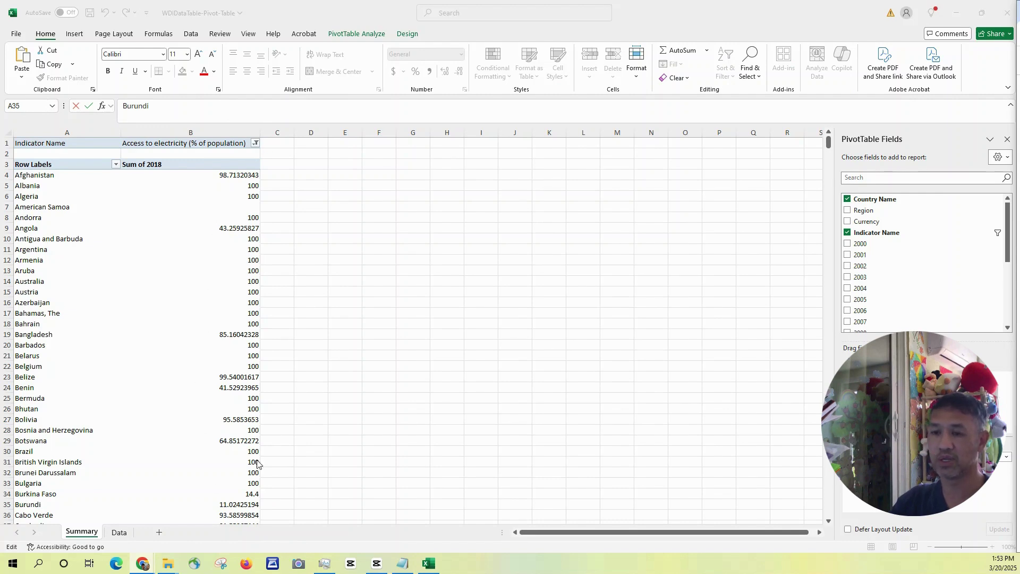
left_click(235, 506)
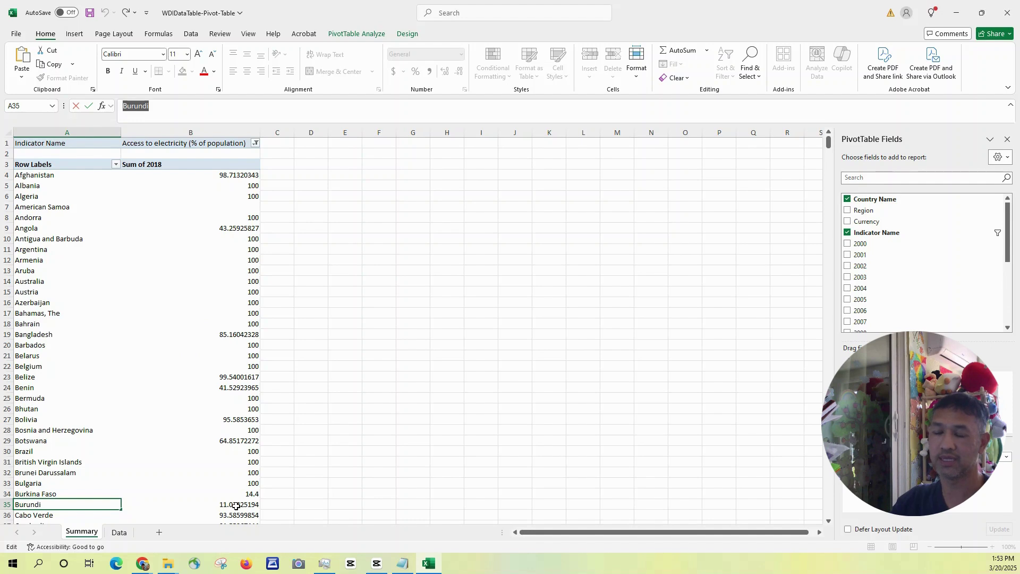
left_click(240, 508)
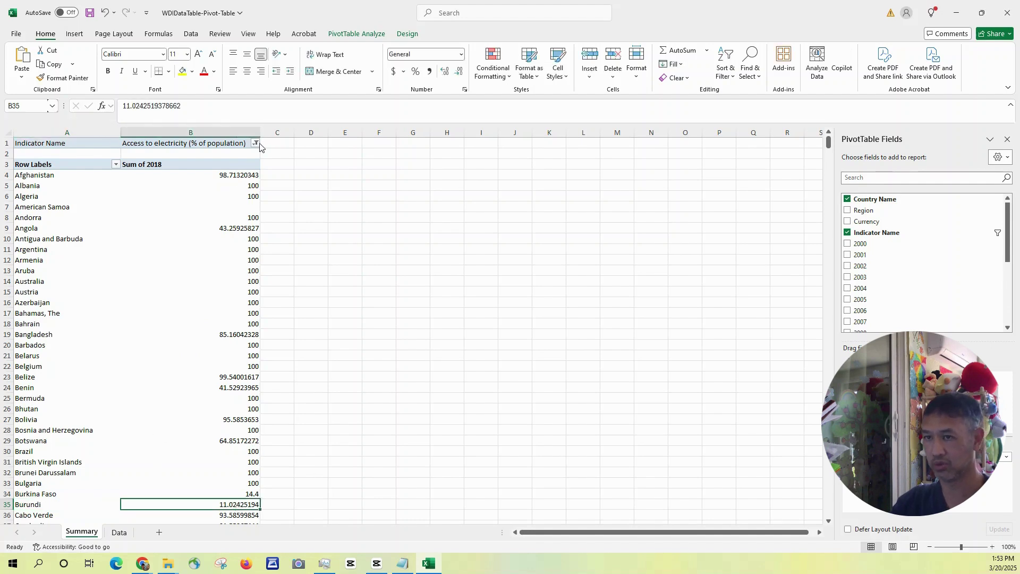
key("alt+Tab")
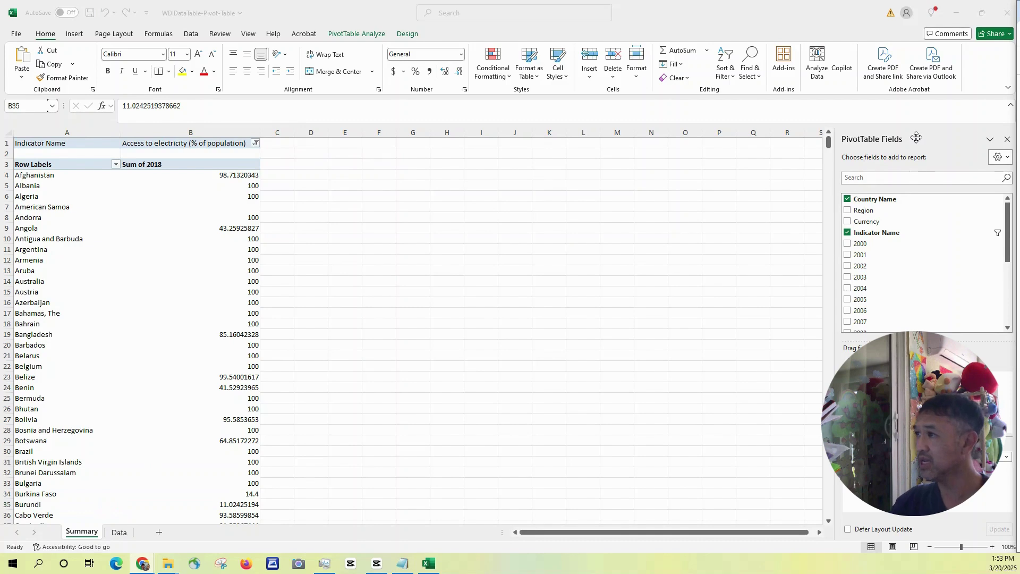
Step: Change the Indicator Name filter to show only GDP (constant 2010 US$)
left_click(256, 143)
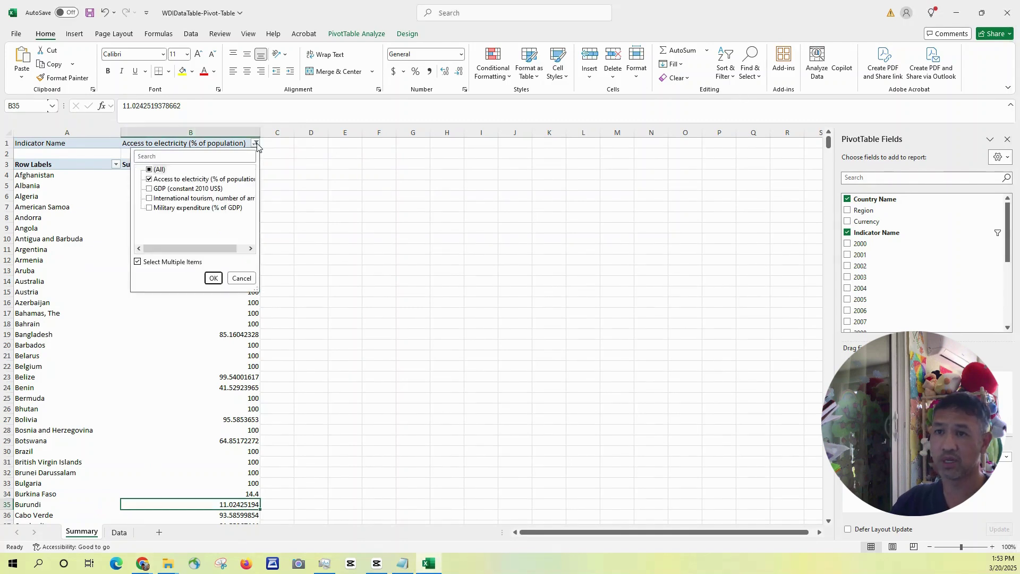
left_click(150, 179)
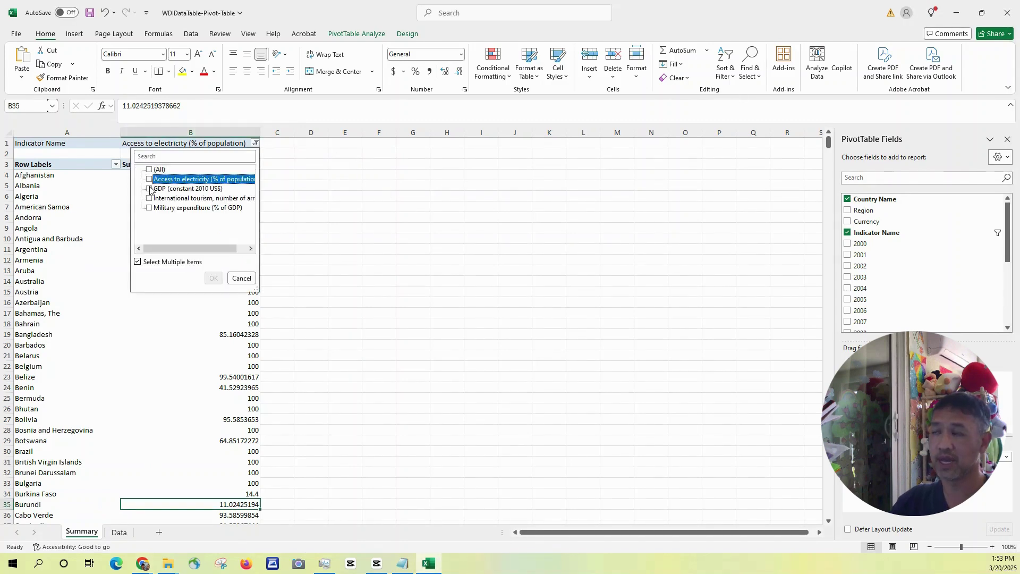
left_click(149, 189)
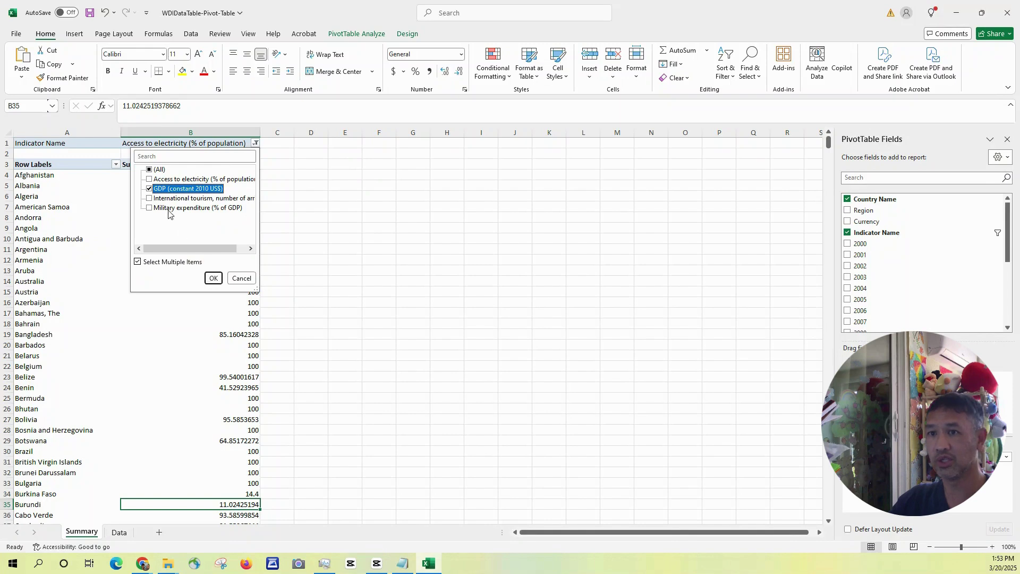
left_click(213, 278)
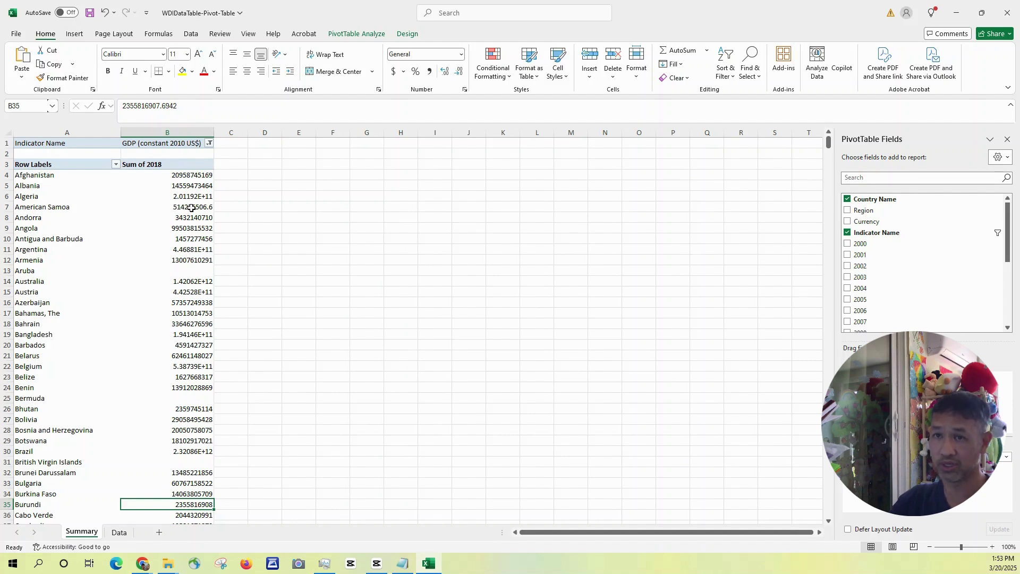
Step: Sort the PivotTable's country rows alphabetically from A to Z, and again from Z to A
left_click(116, 166)
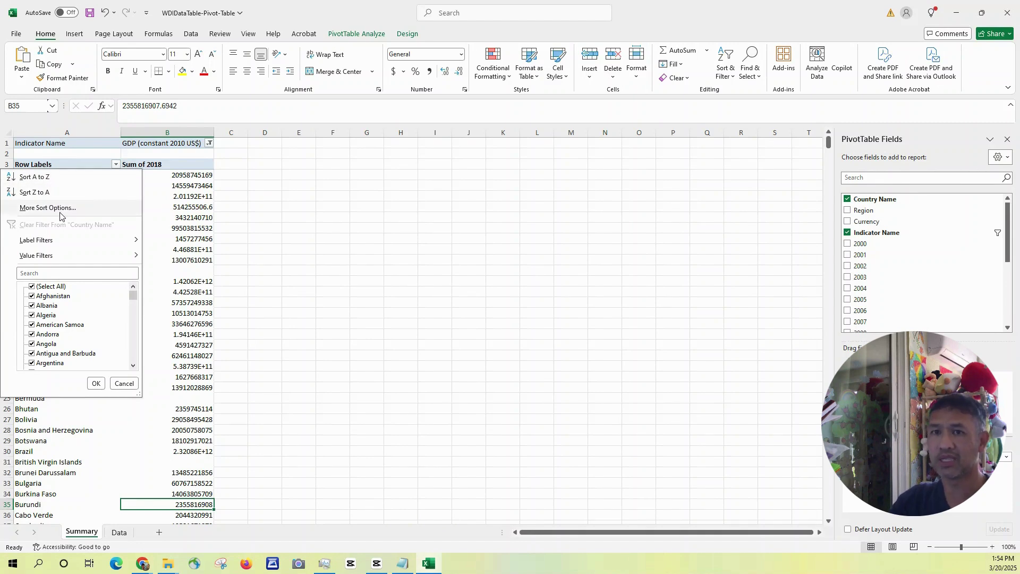
left_click(51, 178)
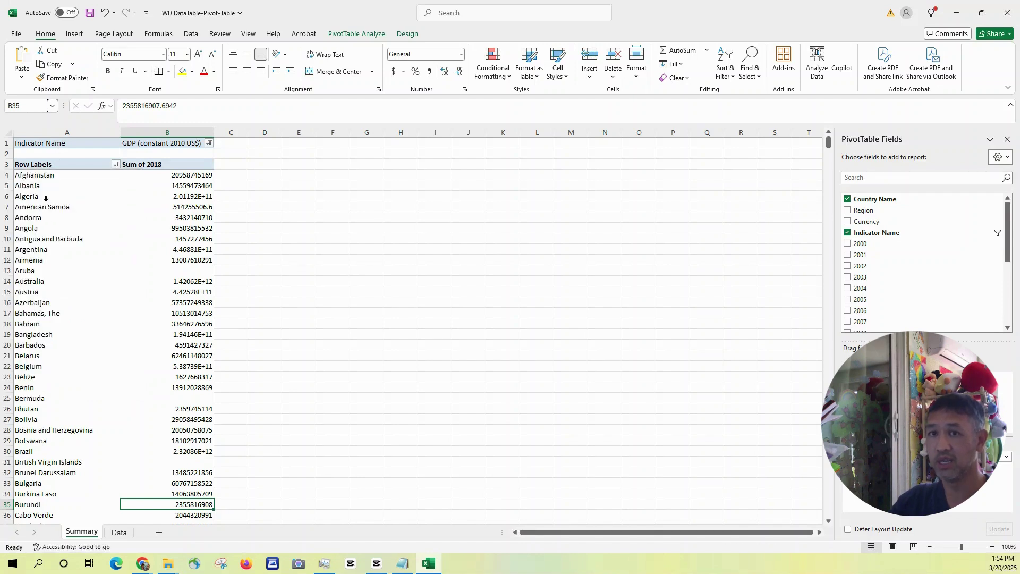
left_click(115, 164)
left_click(57, 192)
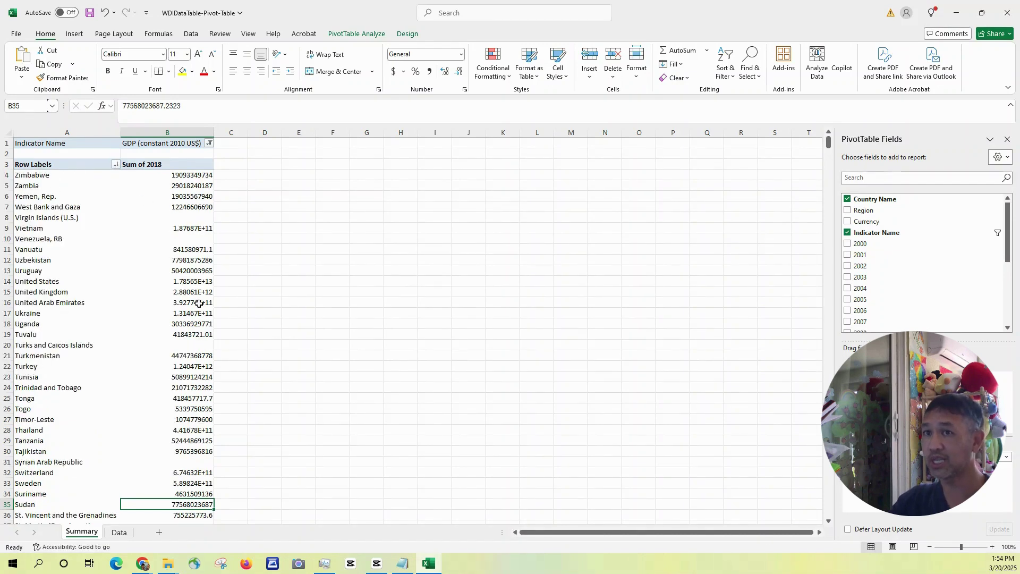
Step: Sort the PivotTable's countries in ascending order by Sum of 2018
left_click(116, 164)
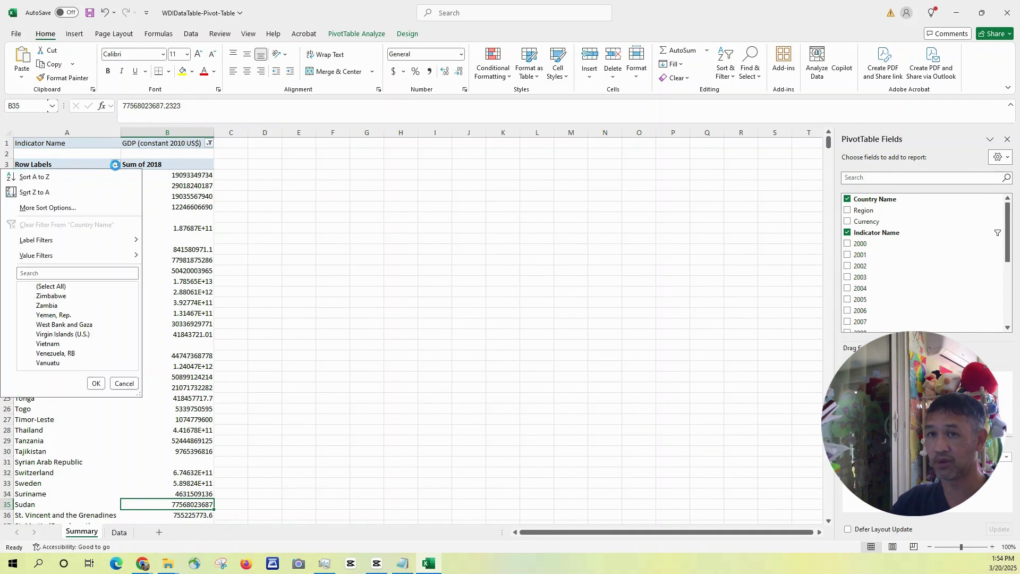
left_click(37, 212)
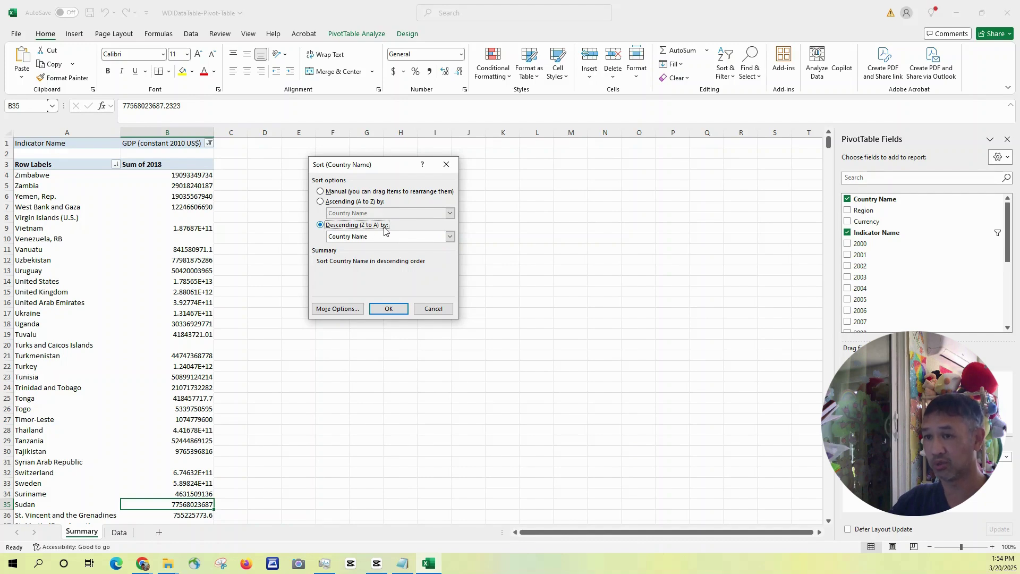
left_click(449, 237)
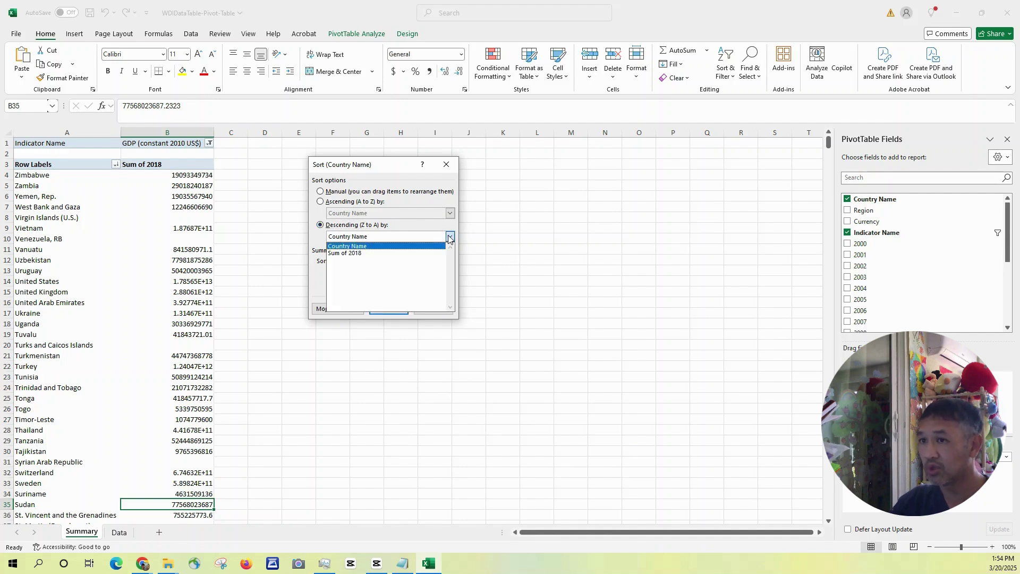
left_click(359, 254)
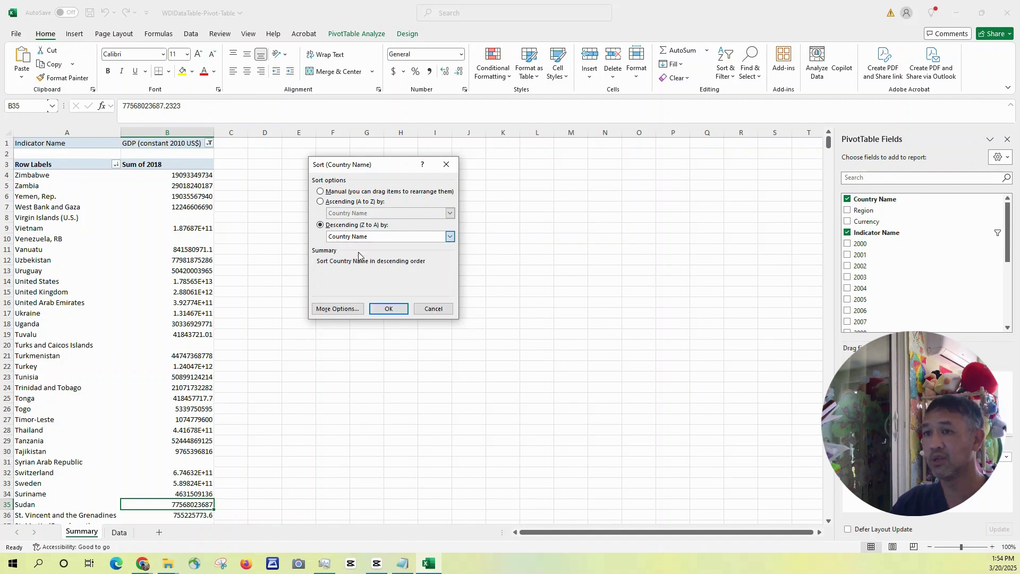
left_click(322, 203)
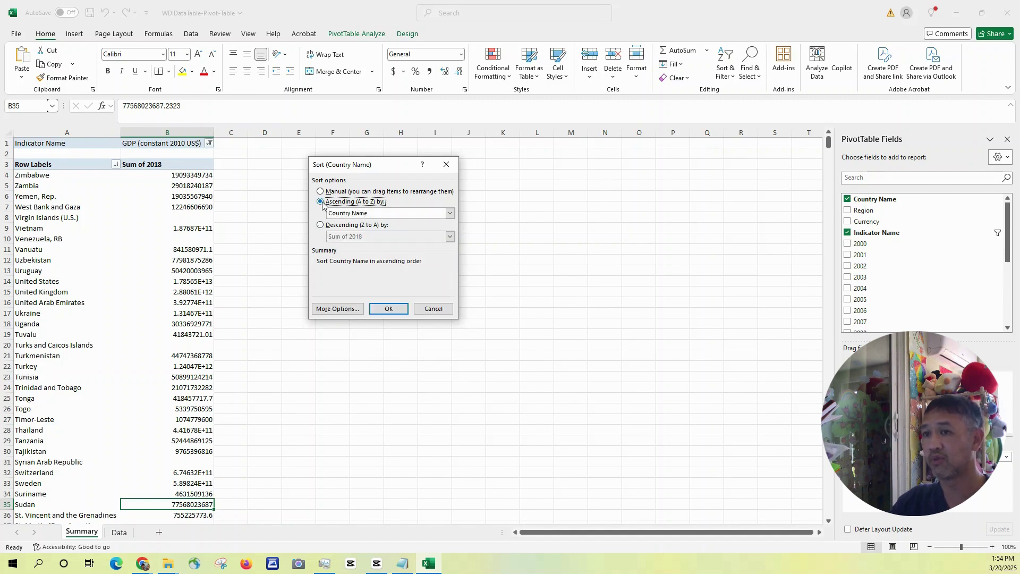
left_click(403, 215)
left_click(376, 230)
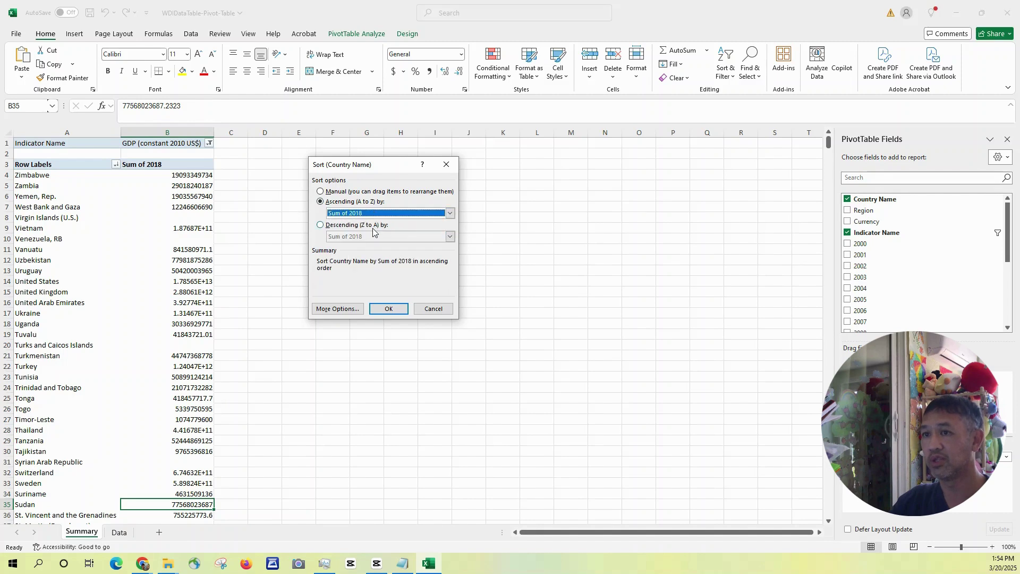
left_click(391, 309)
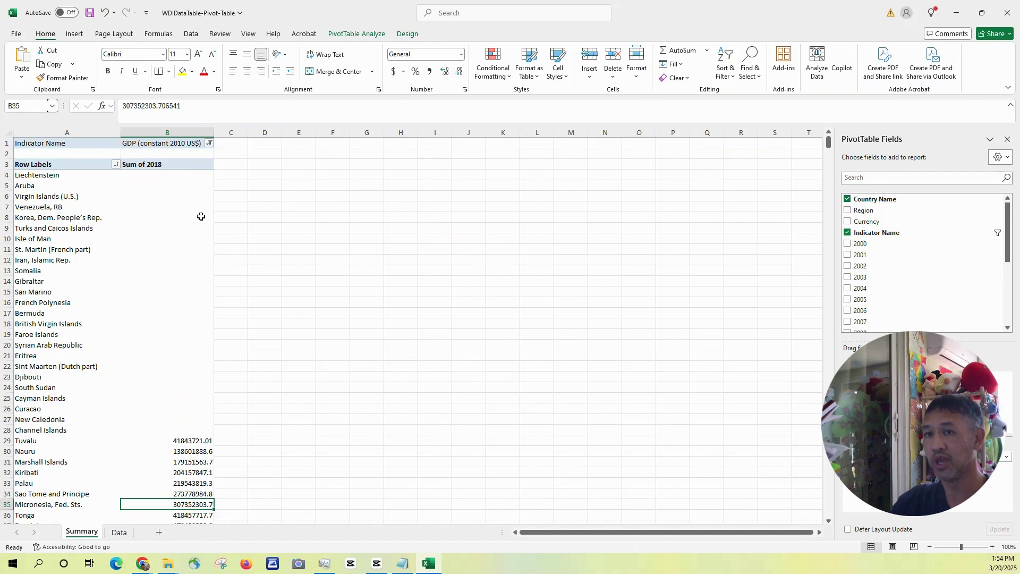
Step: Check which country has the lowest listed 2018 GDP value, leaving its name cell unedited
left_click(41, 441)
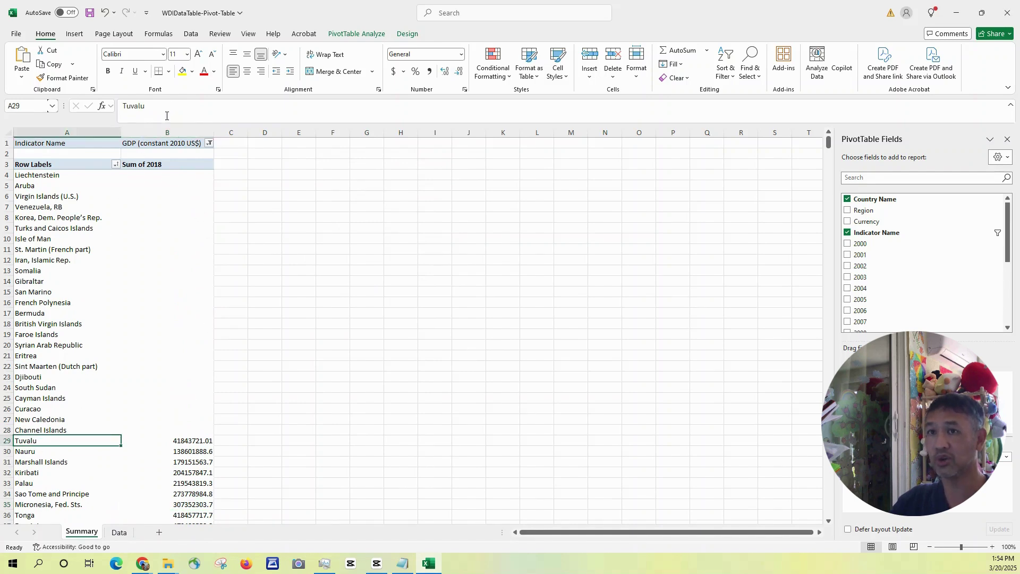
double_click(149, 113)
key("alt+Tab")
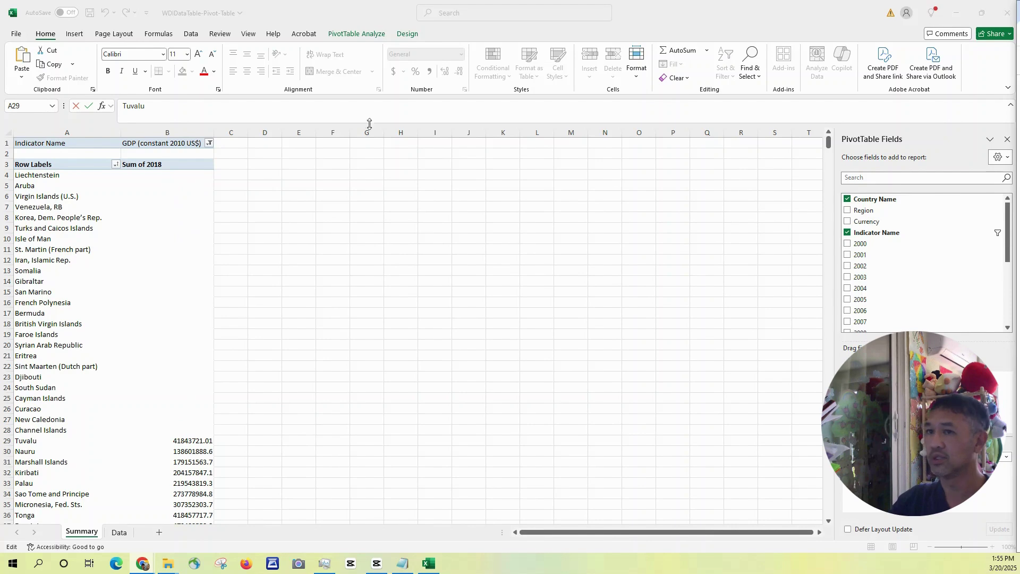
key("Escape")
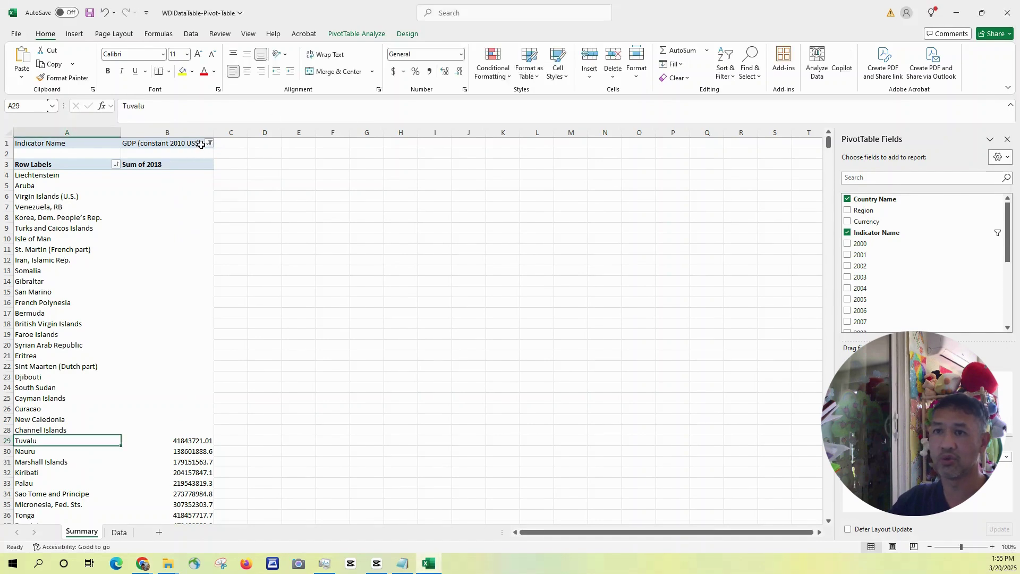
Step: Change the Indicator Name filter to show only International tourism, number of arrivals
left_click(210, 143)
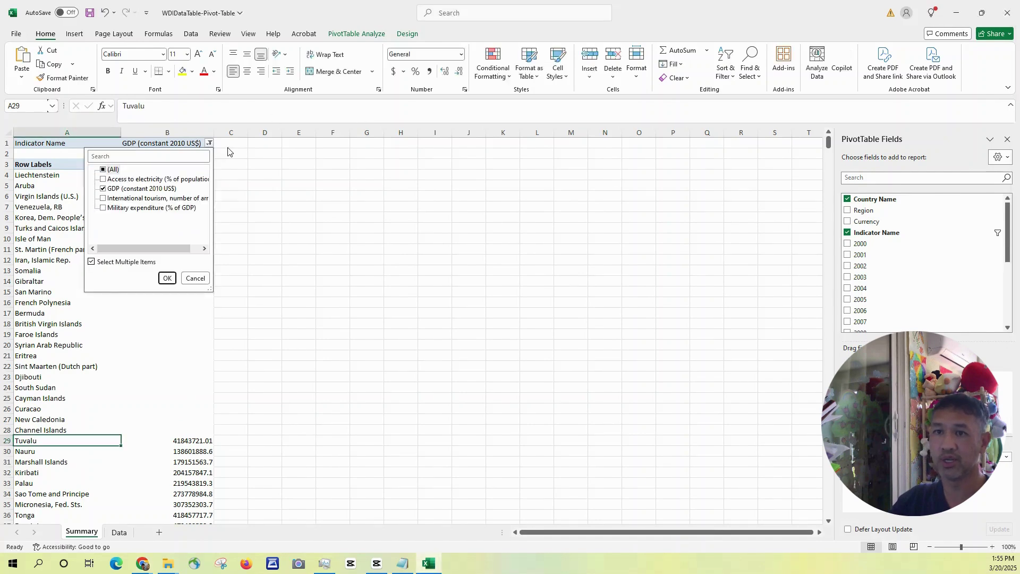
left_click(103, 189)
left_click(103, 198)
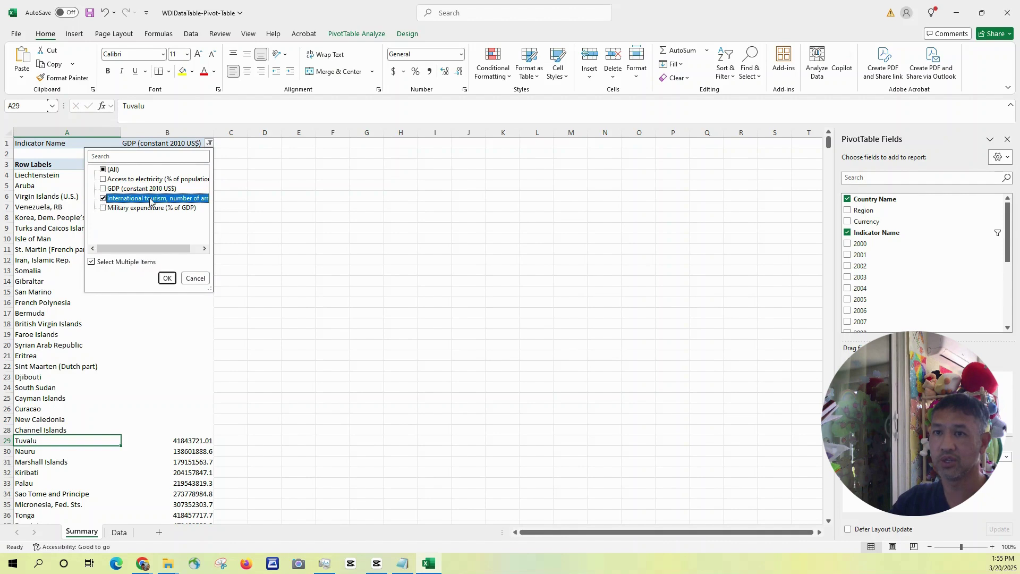
left_click(167, 279)
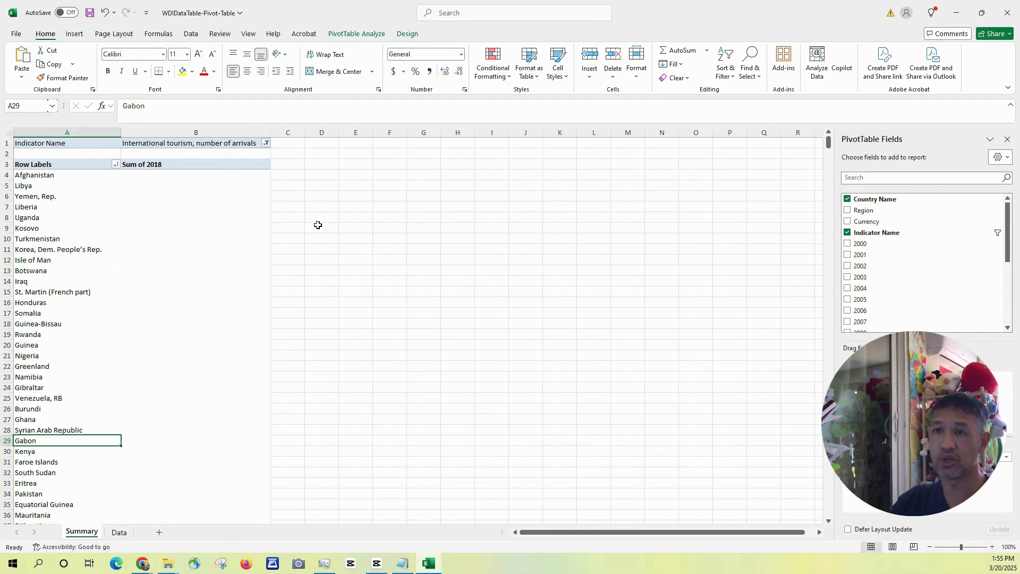
Step: Sort the PivotTable's countries in descending order by Sum of 2018
left_click(116, 165)
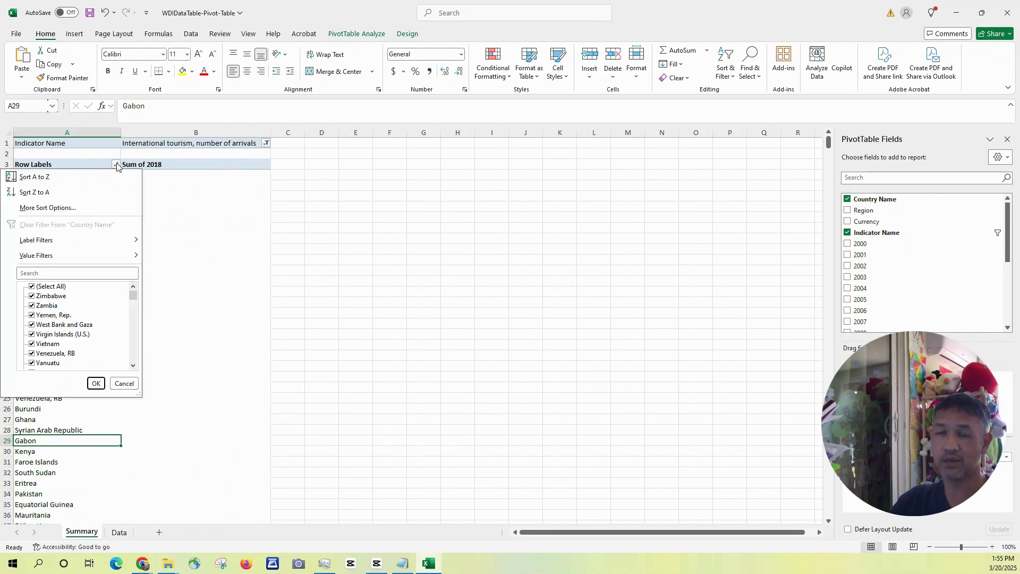
left_click(66, 209)
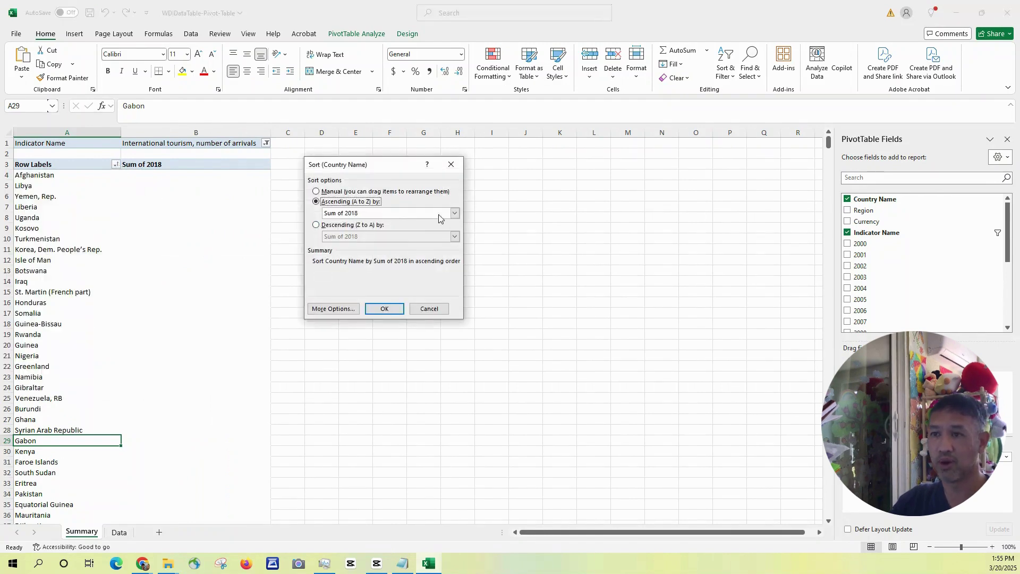
left_click(316, 226)
left_click(369, 238)
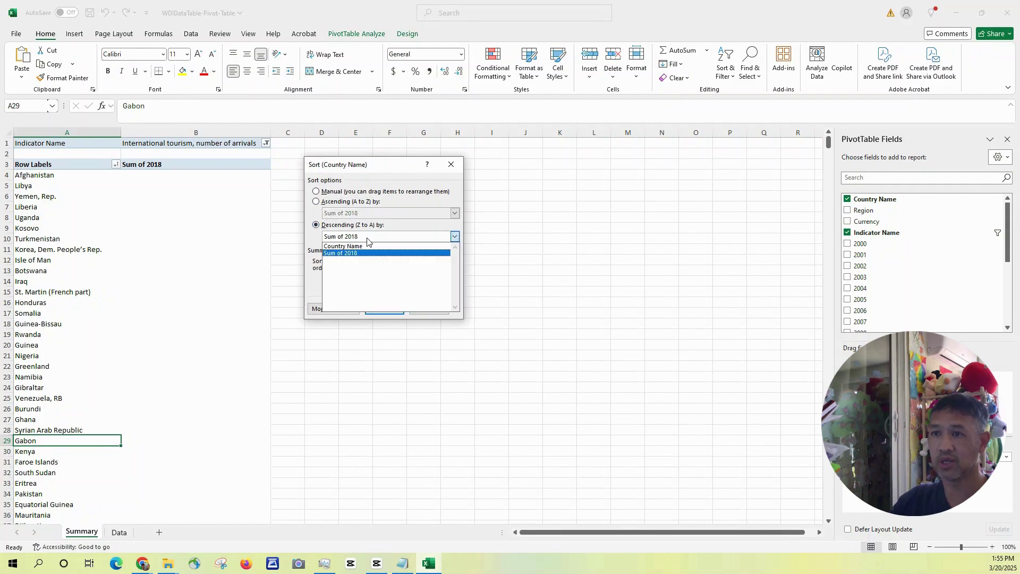
left_click(356, 254)
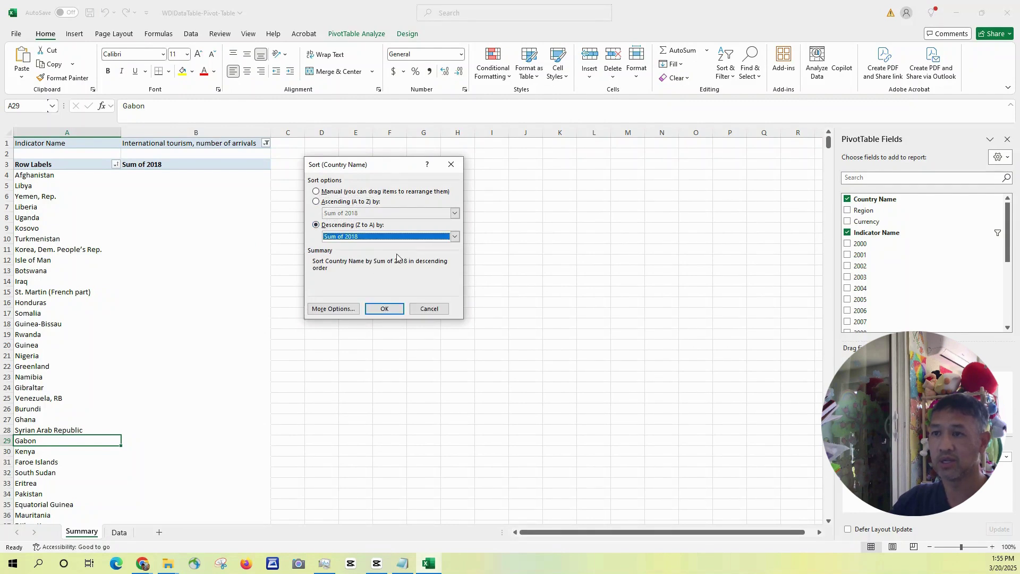
left_click(392, 308)
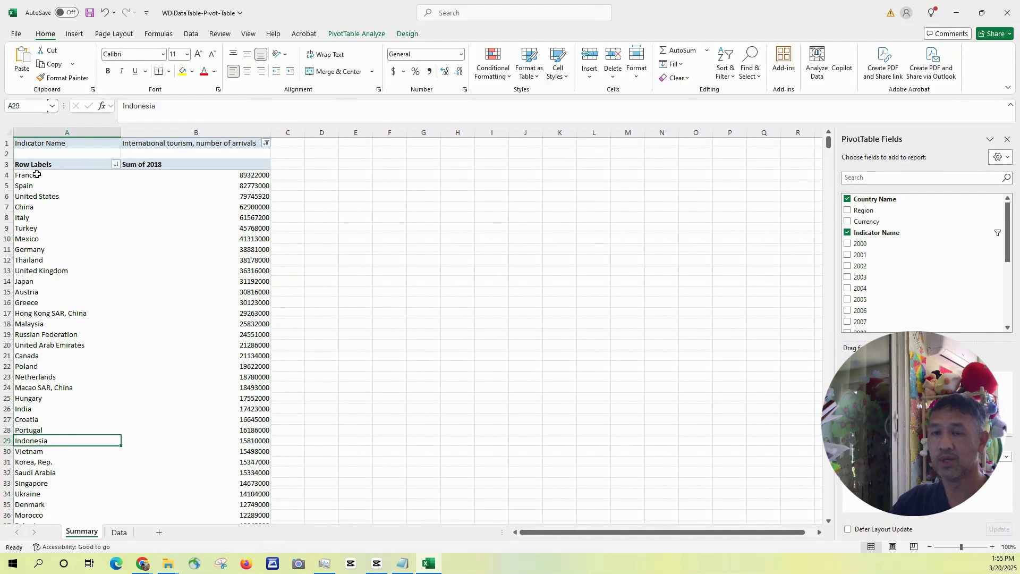
Step: Check which country has the highest 2018 number of tourism arrivals, leaving its name cell unedited
left_click(36, 174)
double_click(174, 105)
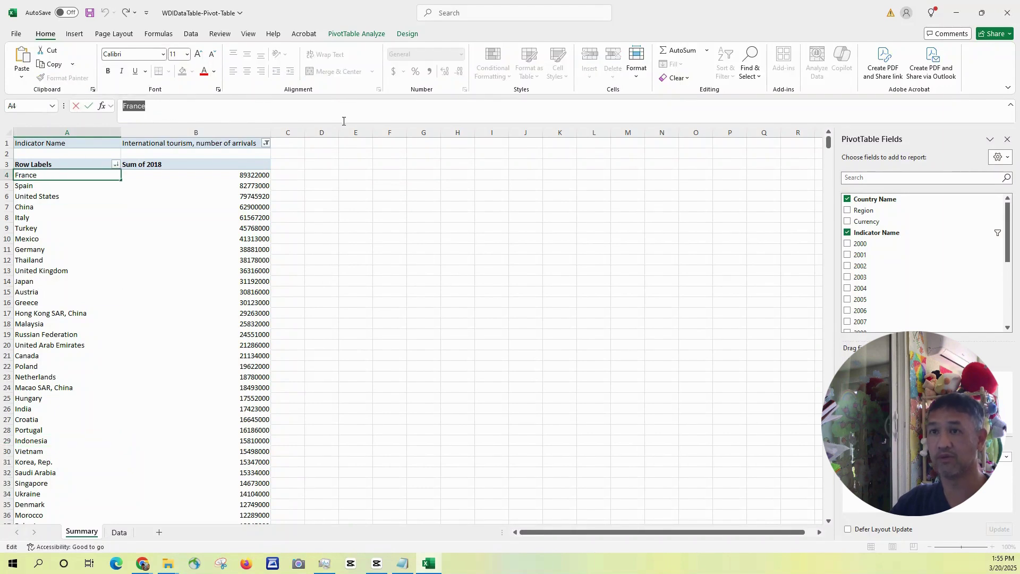
left_click(380, 230)
key("alt+Tab")
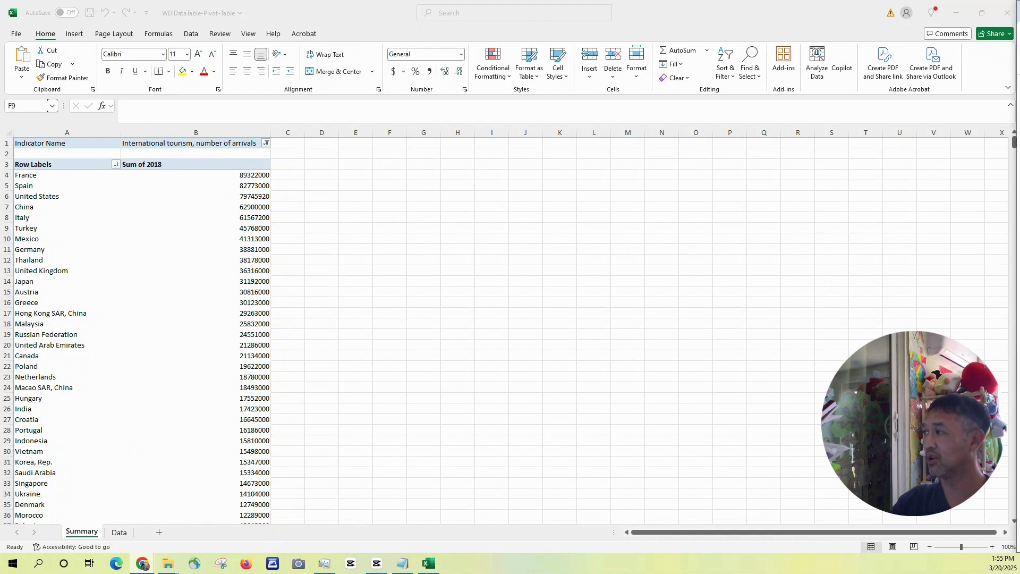
Step: Change the Indicator Name filter to show only Military expenditure (% of GDP)
left_click(265, 143)
left_click(265, 143)
left_click(167, 201)
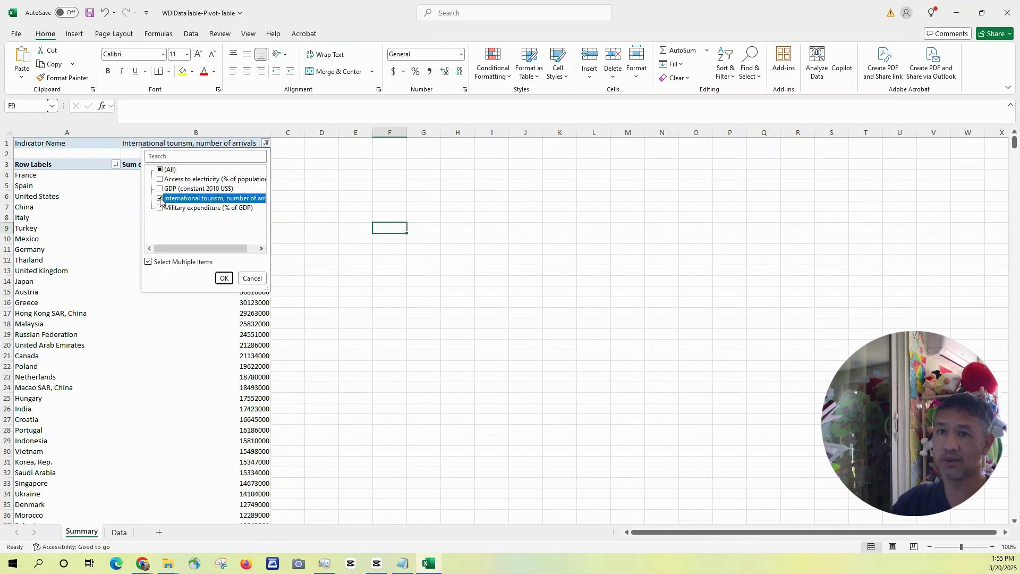
left_click(168, 207)
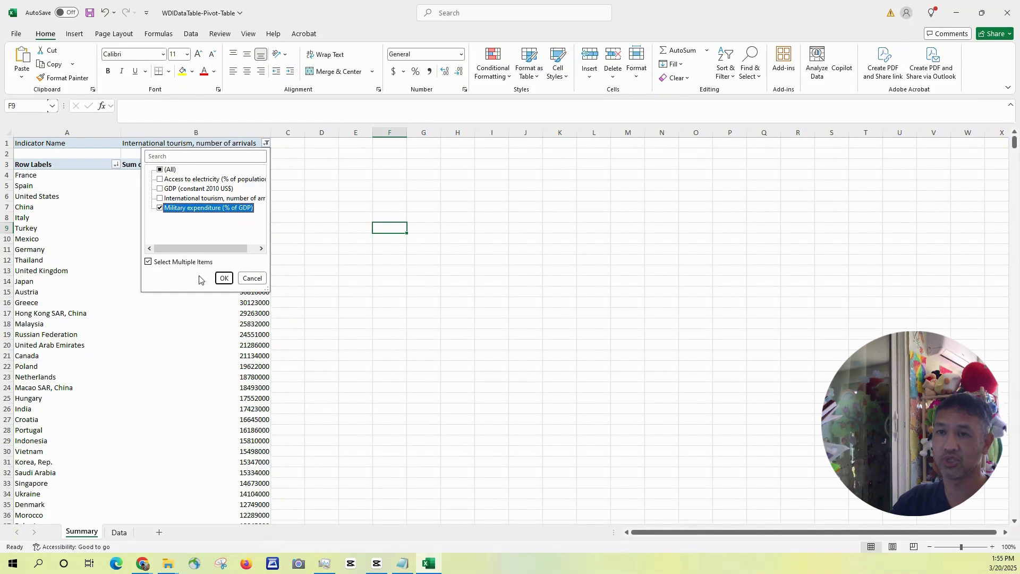
left_click(224, 278)
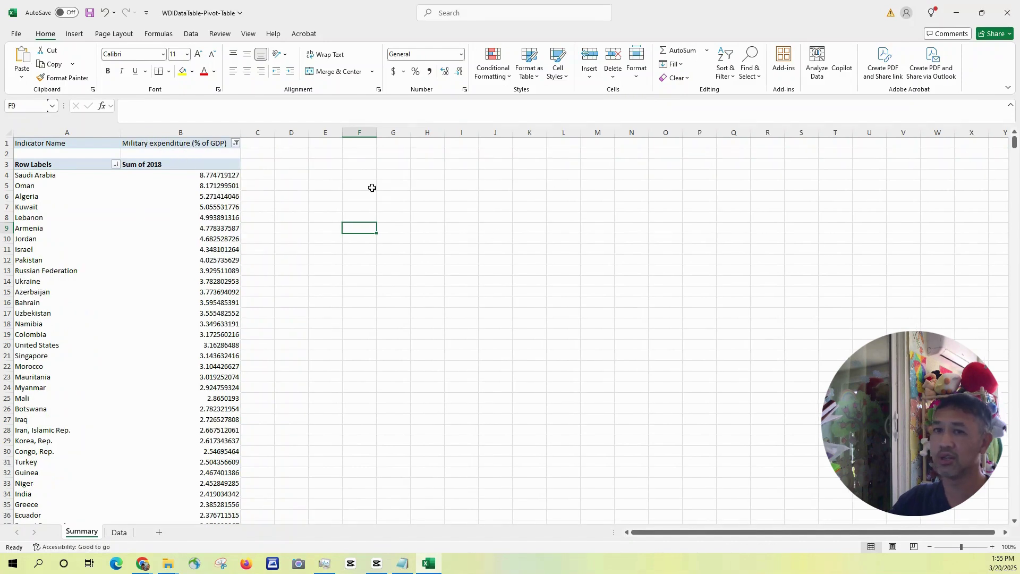
Step: Reapply the descending sort by Sum of 2018 to the military expenditure figures
left_click(104, 164)
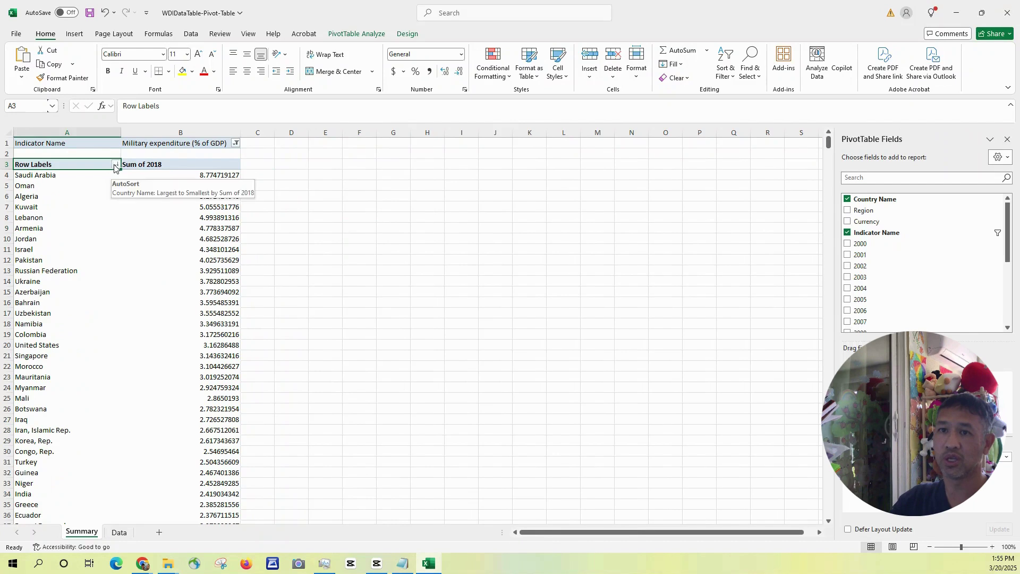
left_click(115, 165)
left_click(99, 208)
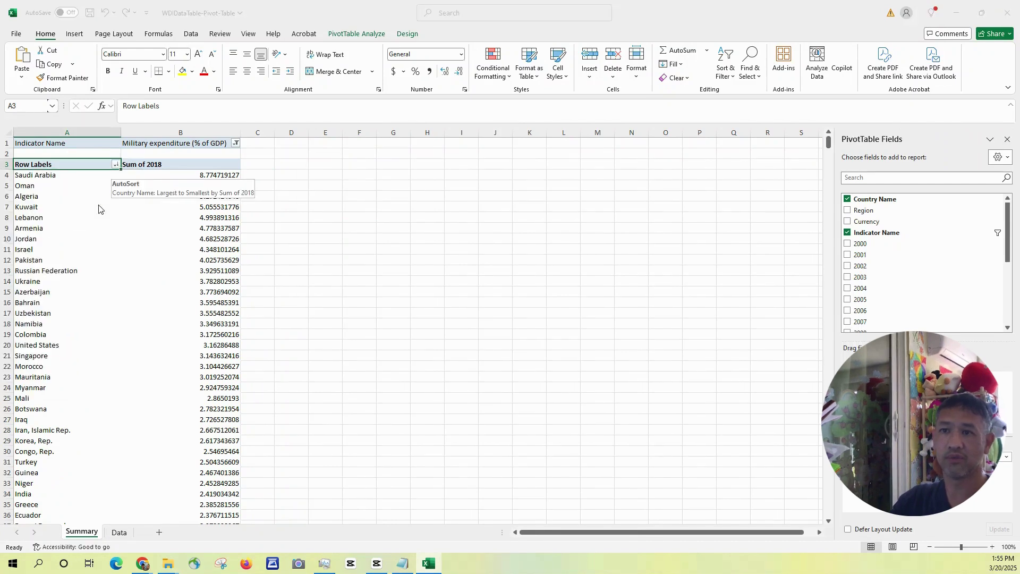
left_click(382, 307)
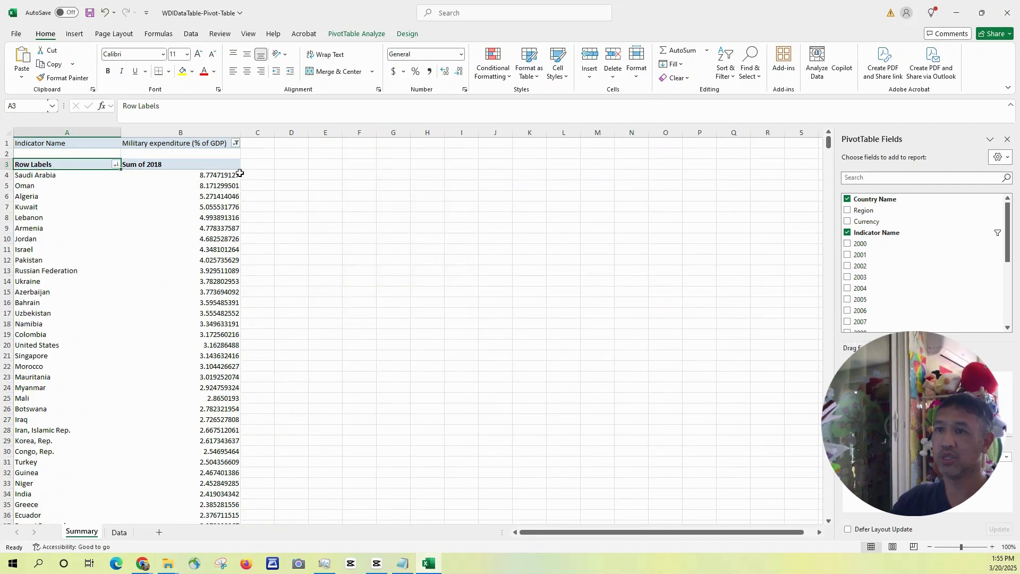
Step: Check which country has the highest 2018 military expenditure as a share of GDP, leaving its name cell unedited
left_click(48, 178)
triple_click(163, 106)
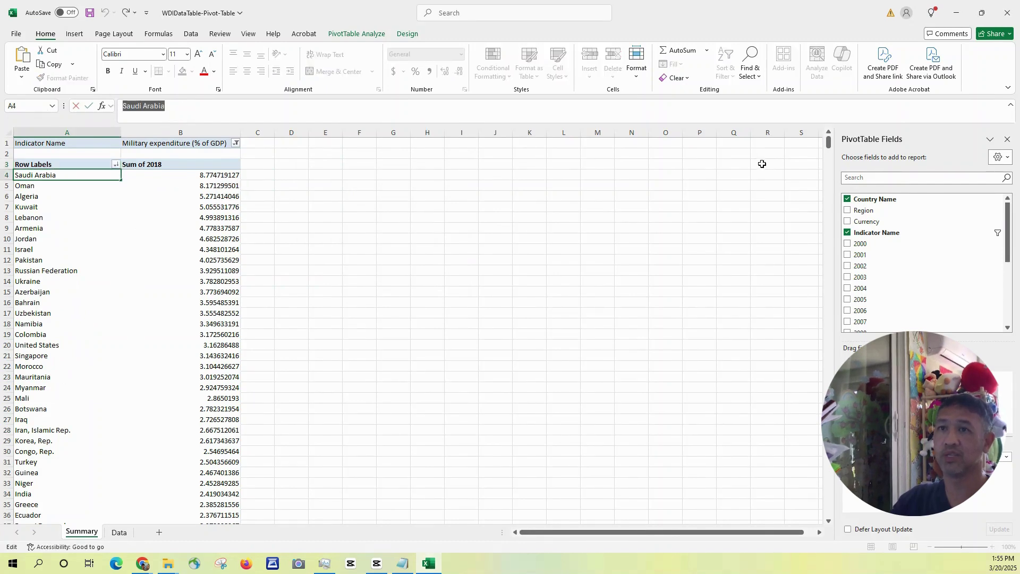
key("alt+Tab")
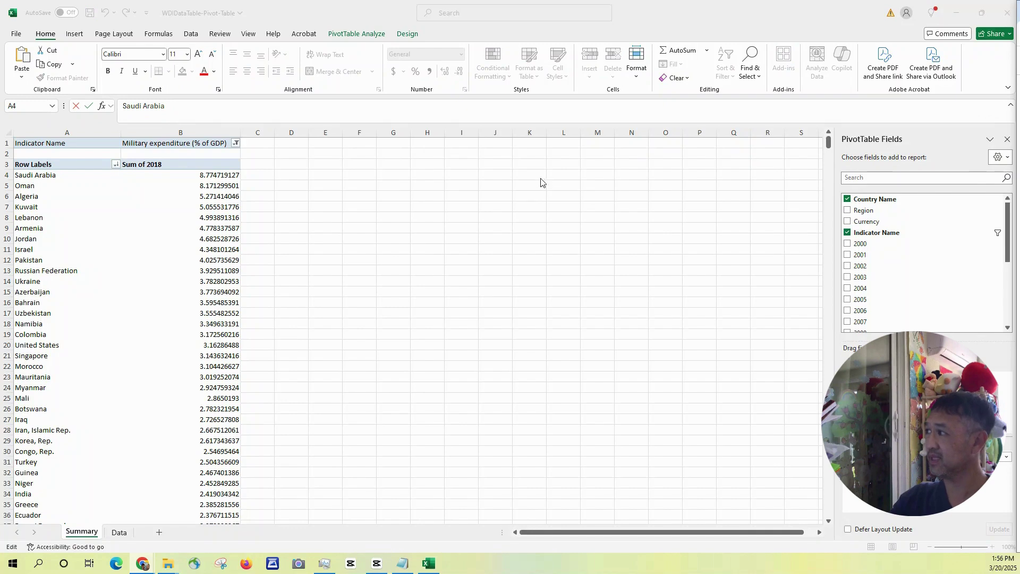
left_click(234, 146)
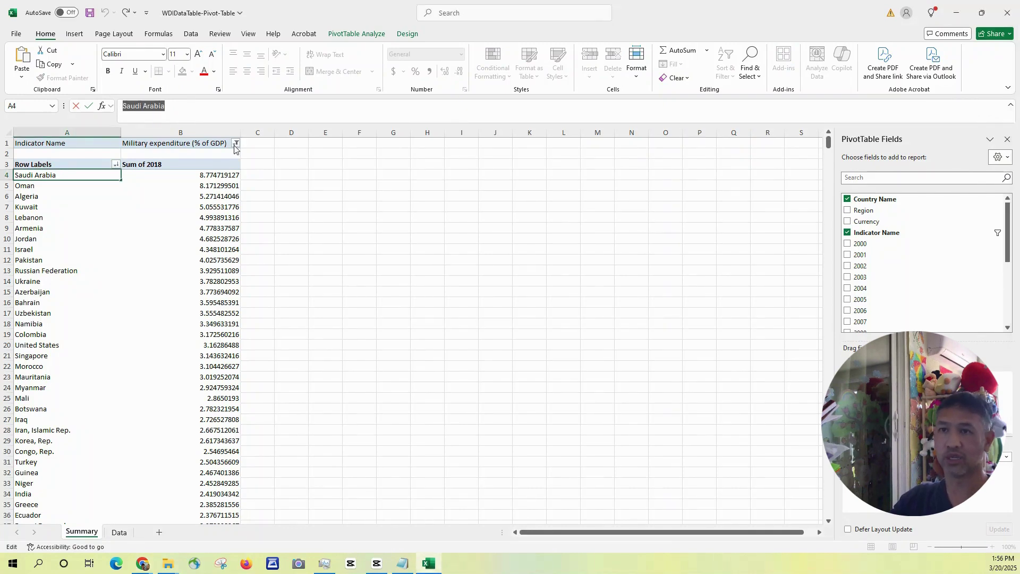
left_click(234, 147)
Step: Add the 2000 field to the PivotTable values and place it ahead of Sum of 2018
left_click(189, 167)
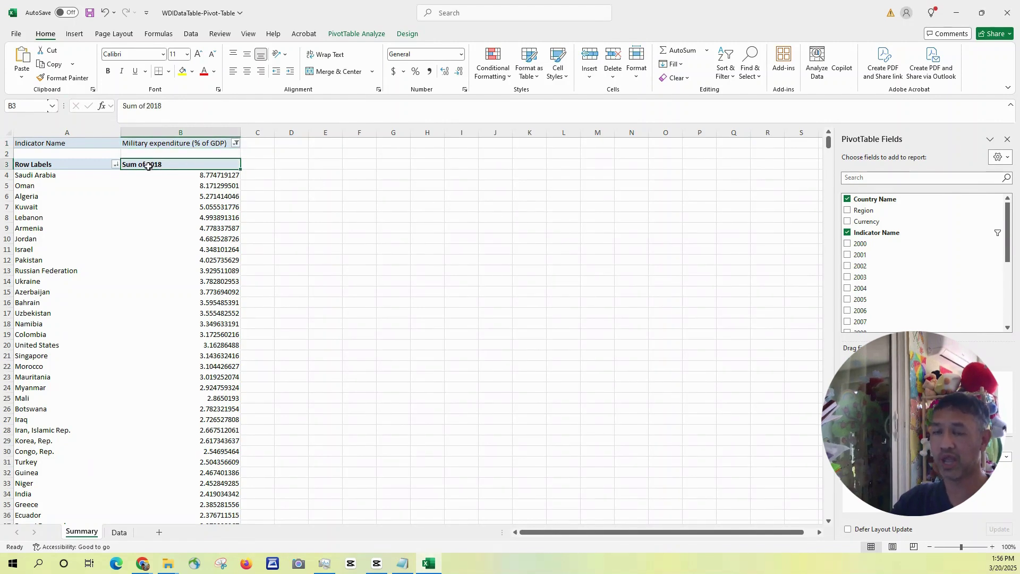
left_click(848, 245)
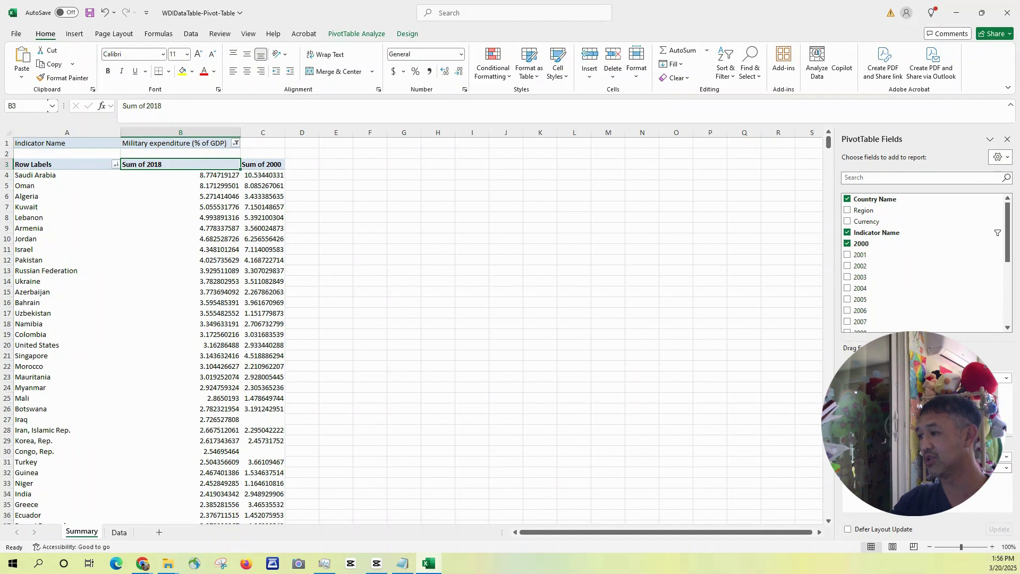
left_click_drag(963, 468, 963, 452)
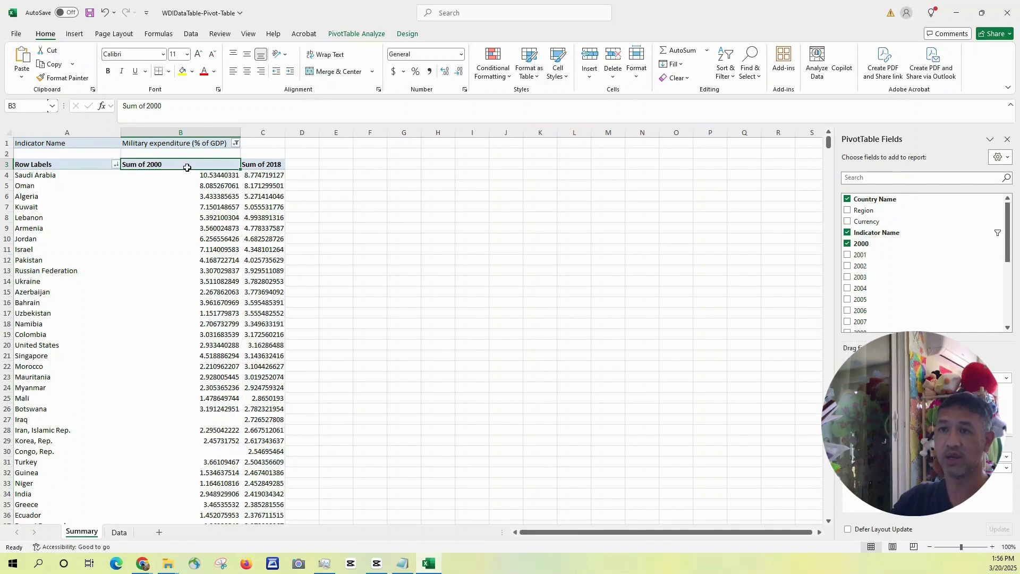
Step: Sort the PivotTable's countries in descending order by Sum of 2000
left_click(115, 166)
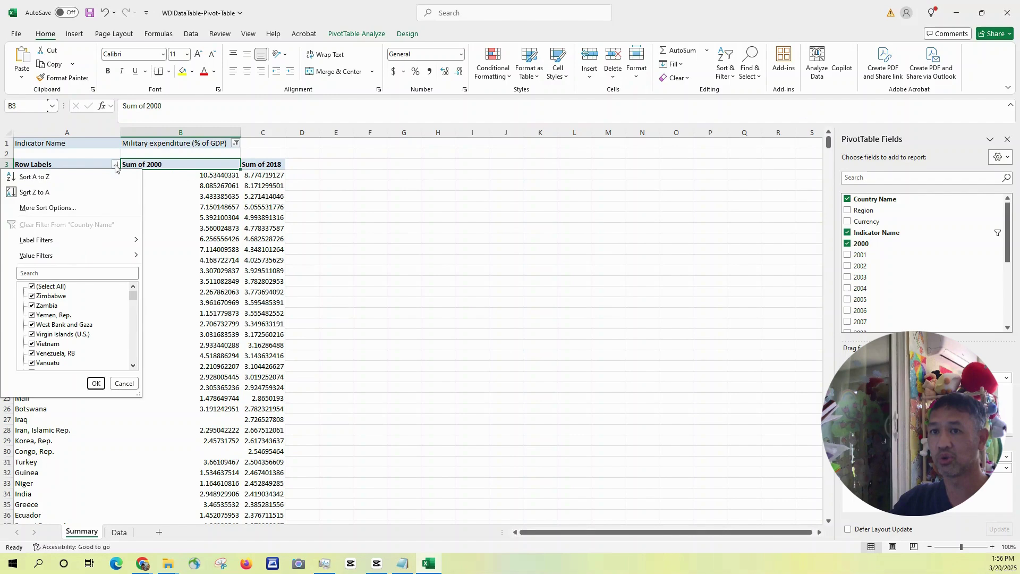
left_click(77, 207)
left_click(349, 237)
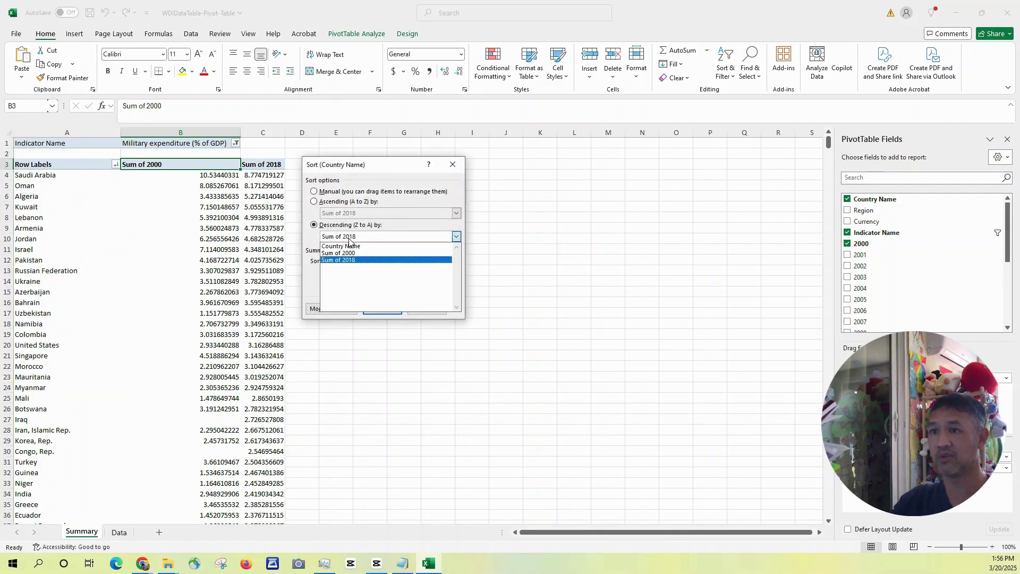
left_click(361, 248)
left_click(383, 308)
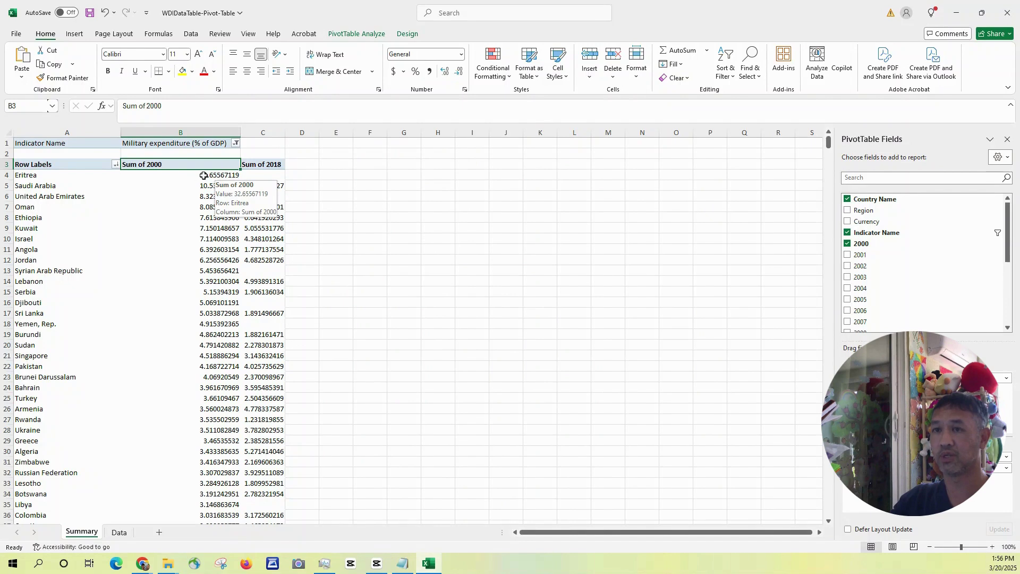
Step: Check which country has the highest military expenditure for 2000, leaving its name cell unedited
left_click(41, 179)
double_click(133, 106)
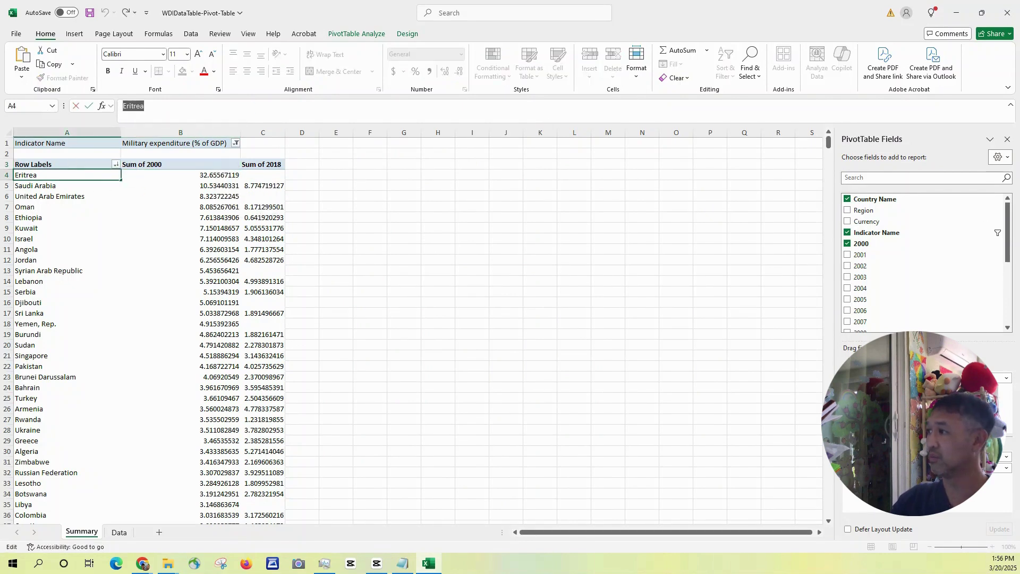
key("alt+Tab")
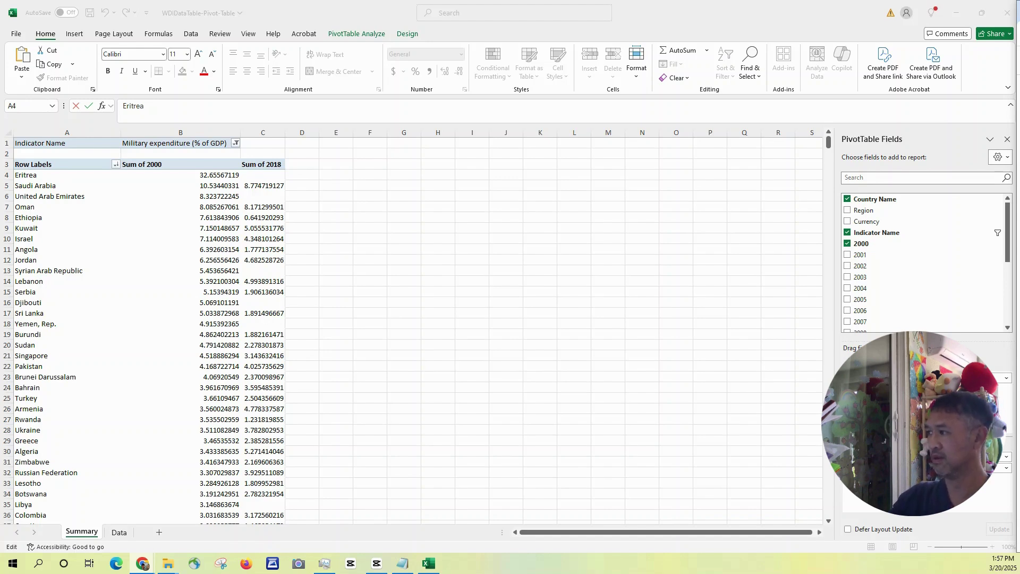
left_click(385, 262)
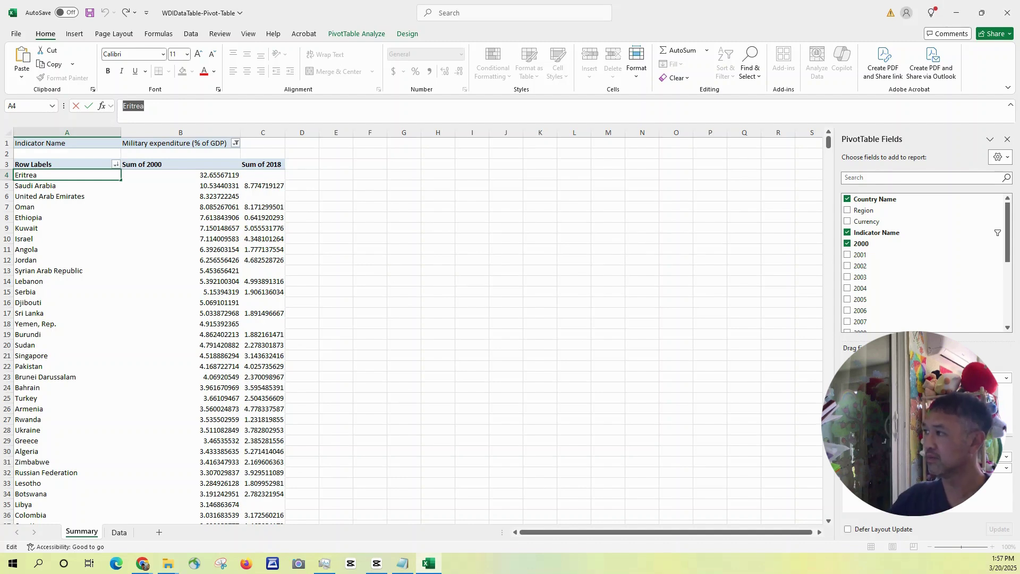
key("alt+Tab")
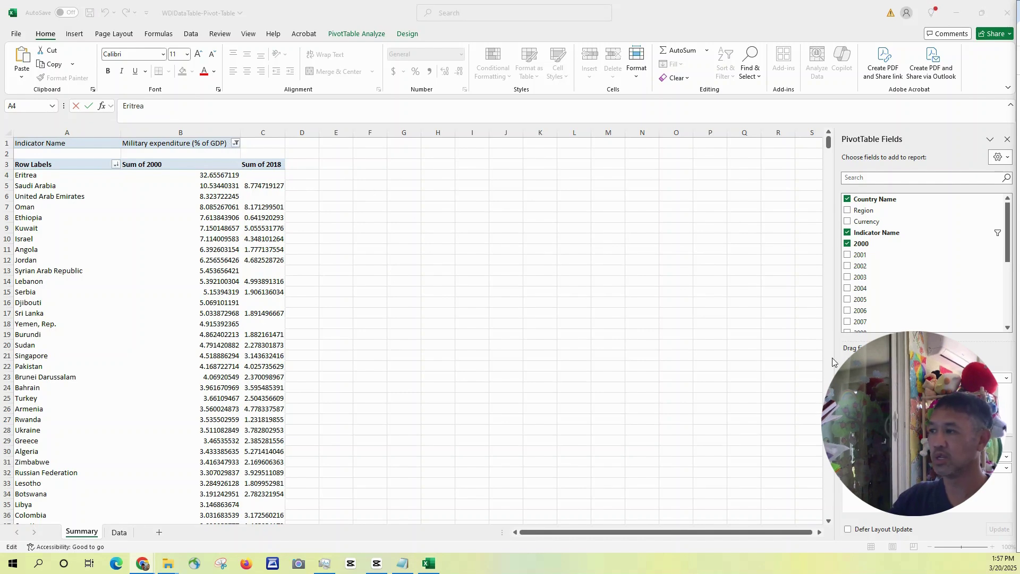
key("alt+Tab")
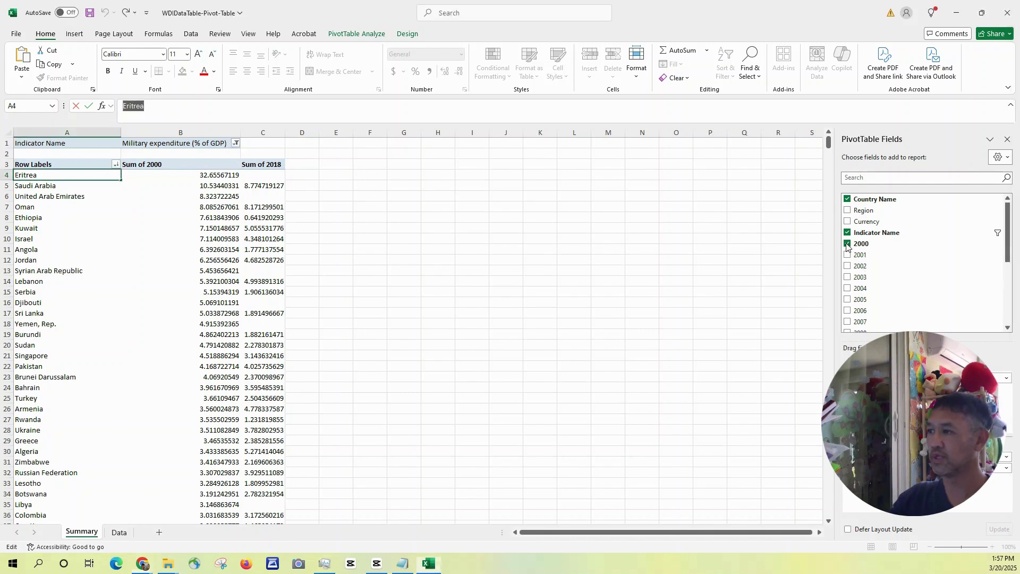
left_click(646, 264)
Step: Replace the 2000 and 2018 fields in the PivotTable values with the 2015 field
left_click(233, 249)
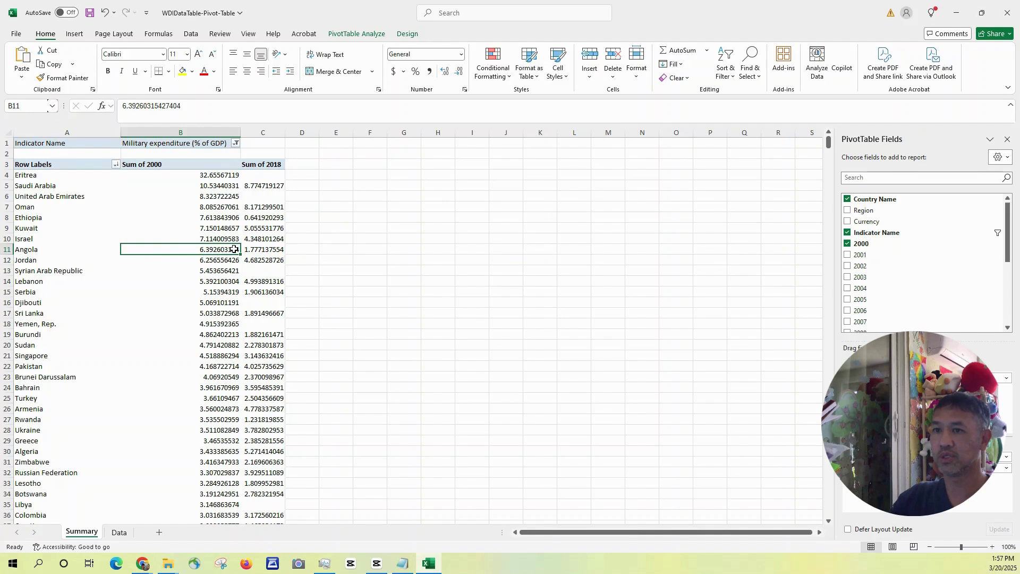
left_click(847, 244)
scroll(898, 274, "down", 4)
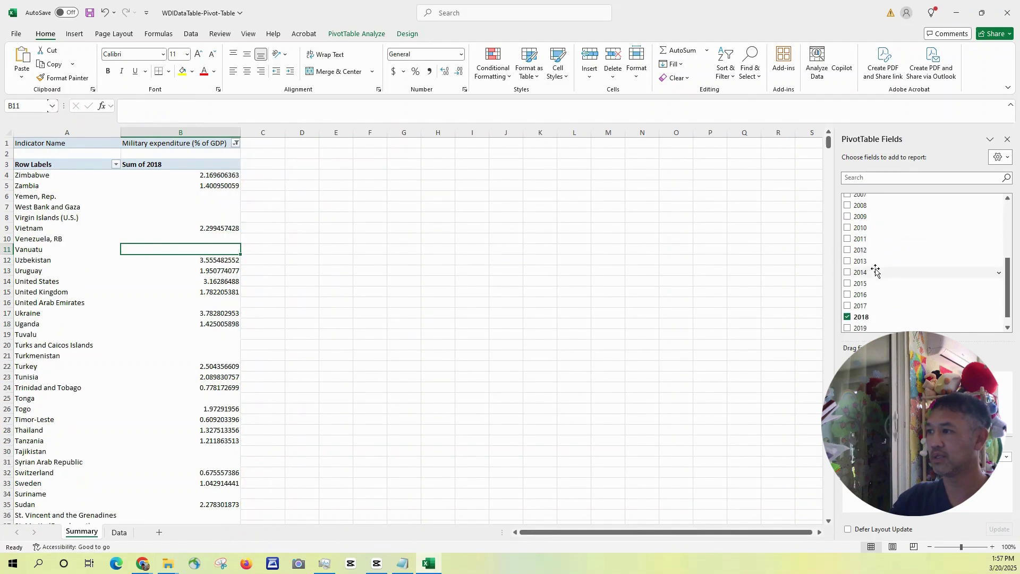
left_click(848, 317)
left_click(847, 283)
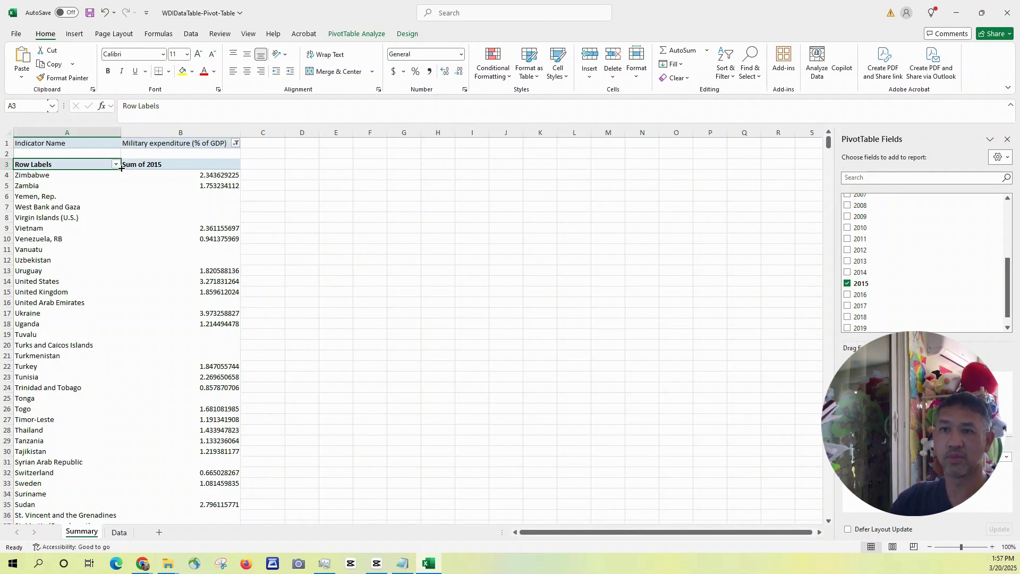
Step: Filter Indicator Name to only Access to electricity (% of population) and sort the countries from A to Z
left_click(236, 144)
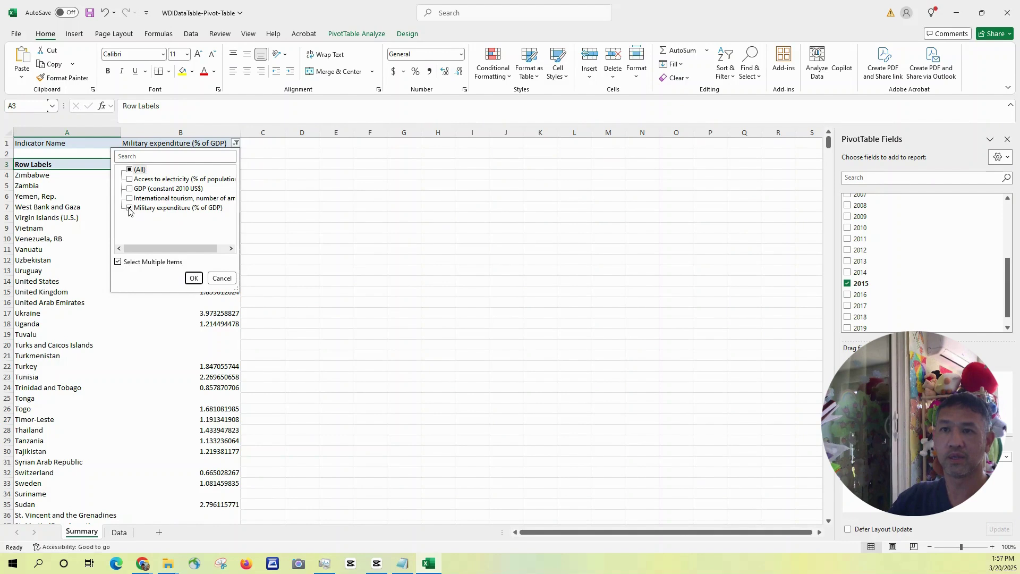
left_click(129, 208)
left_click(131, 180)
left_click(192, 278)
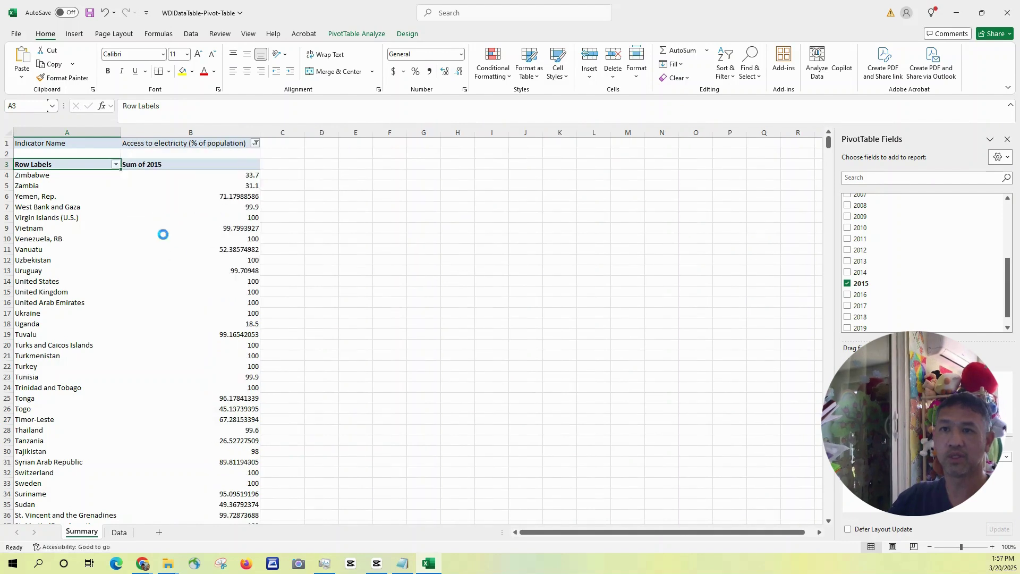
left_click(117, 165)
left_click(64, 180)
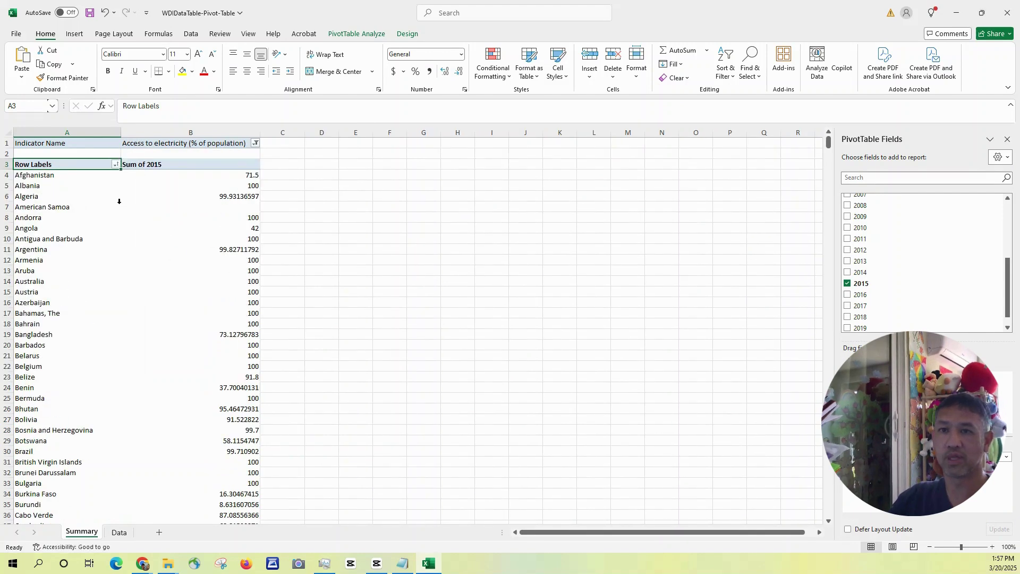
Step: Try to delete Afghanistan's Sum of 2015 value from the PivotTable
left_click(252, 174)
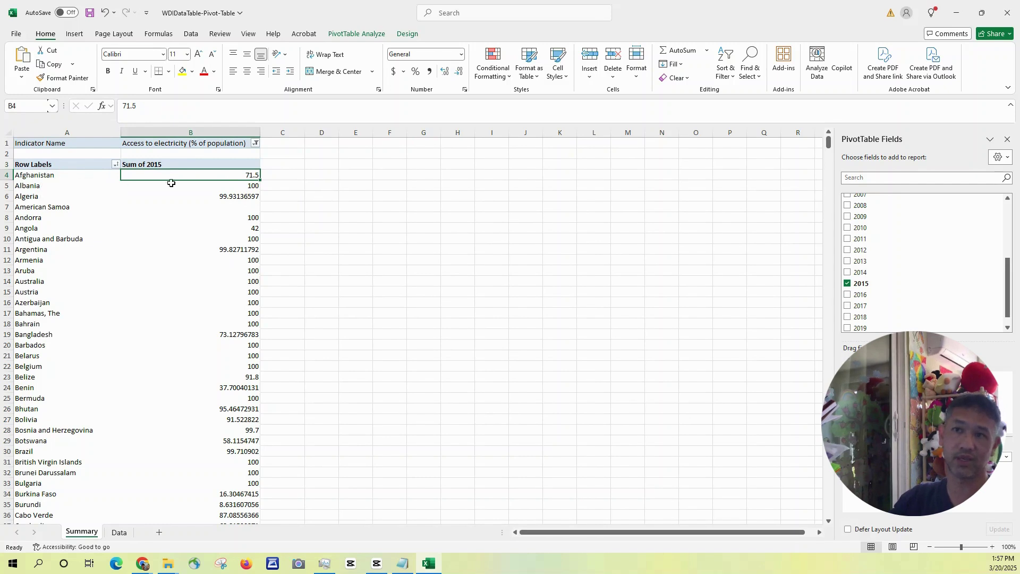
key("Delete")
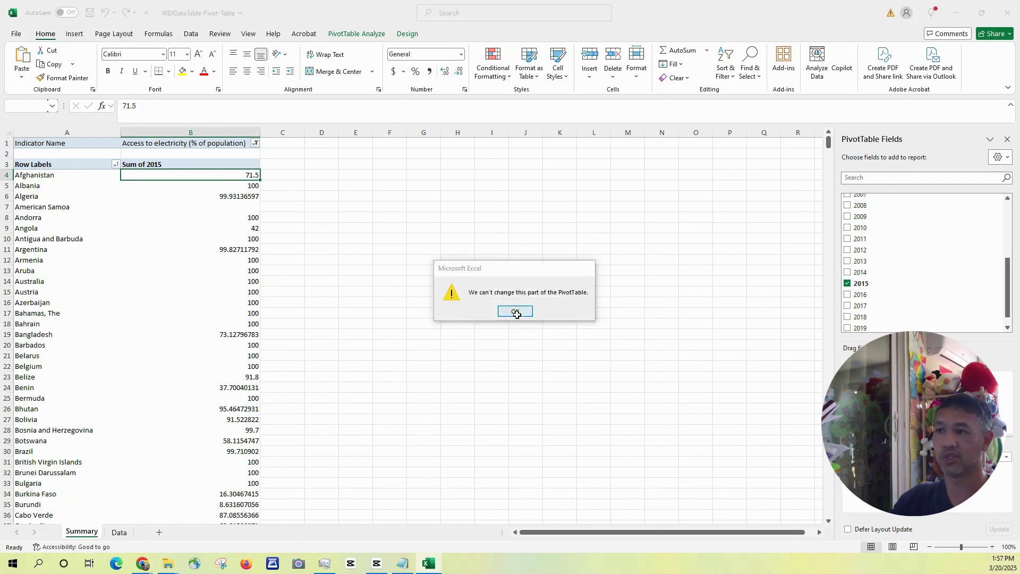
left_click(514, 311)
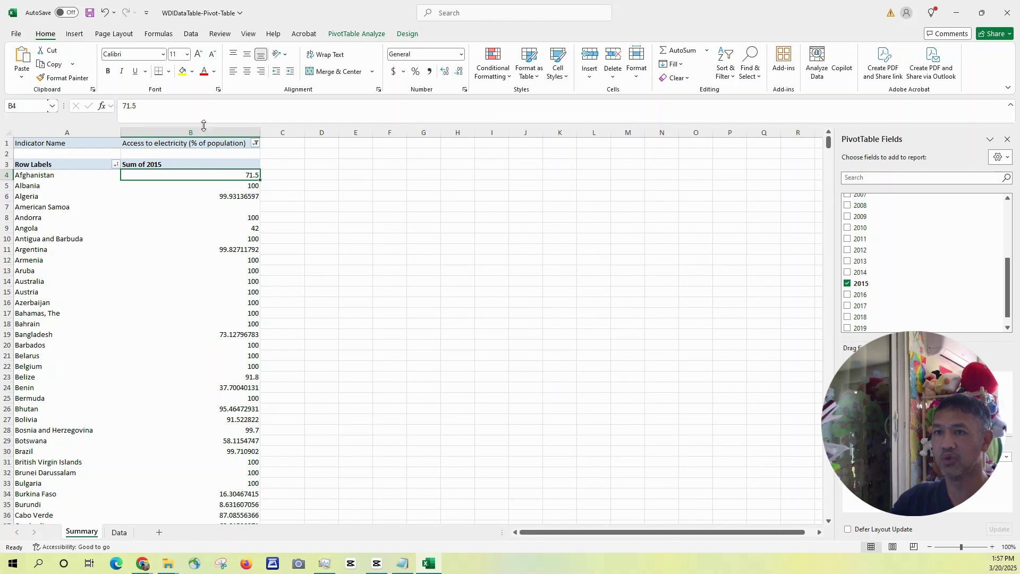
mouse_move(249, 175)
left_click(317, 194)
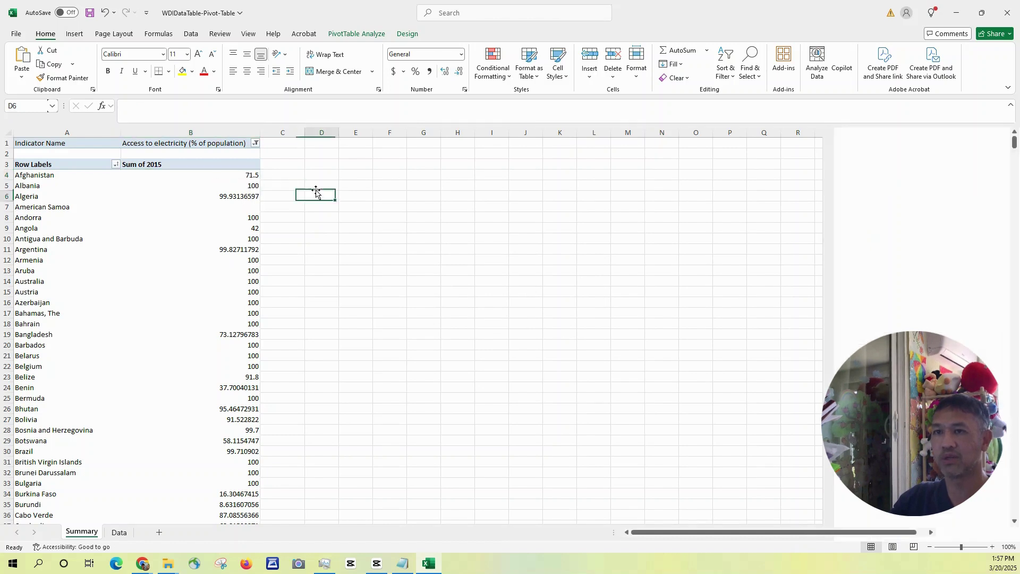
left_click(251, 177)
key("ctrl+c")
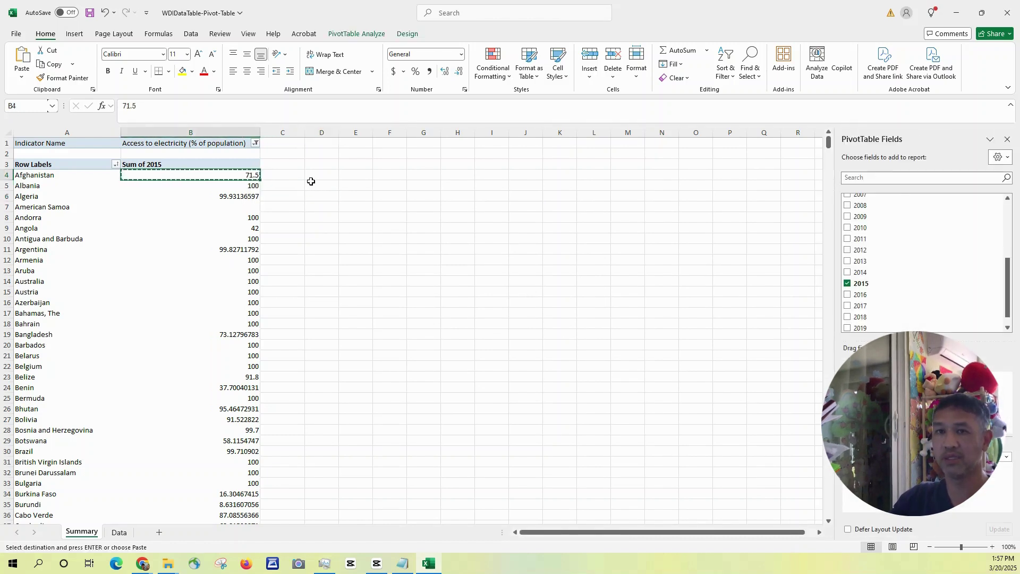
left_click(313, 185)
left_click(326, 206)
key("Escape")
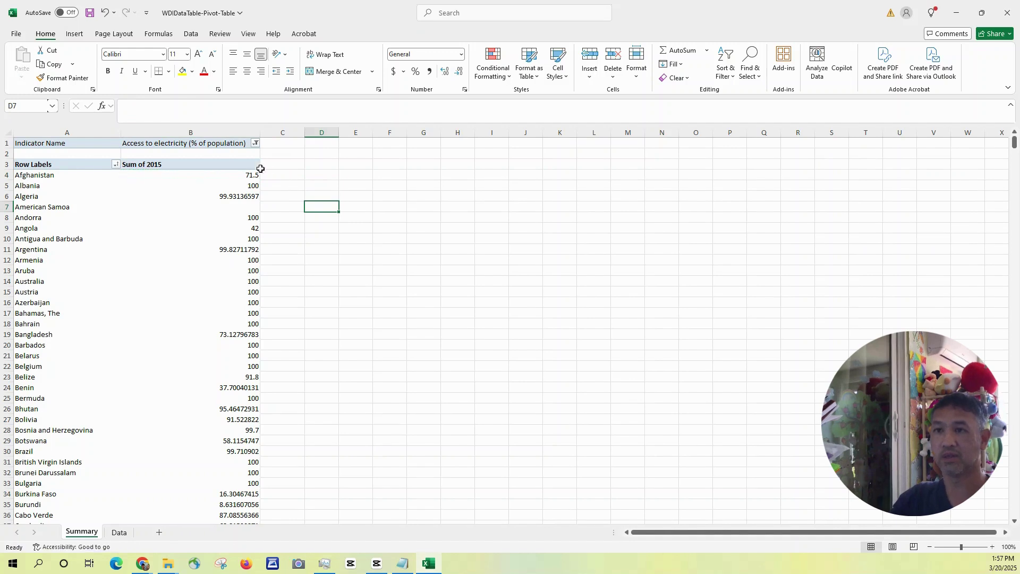
Step: Try to edit Afghanistan's Sum of 2015 value directly in the PivotTable
left_click(248, 175)
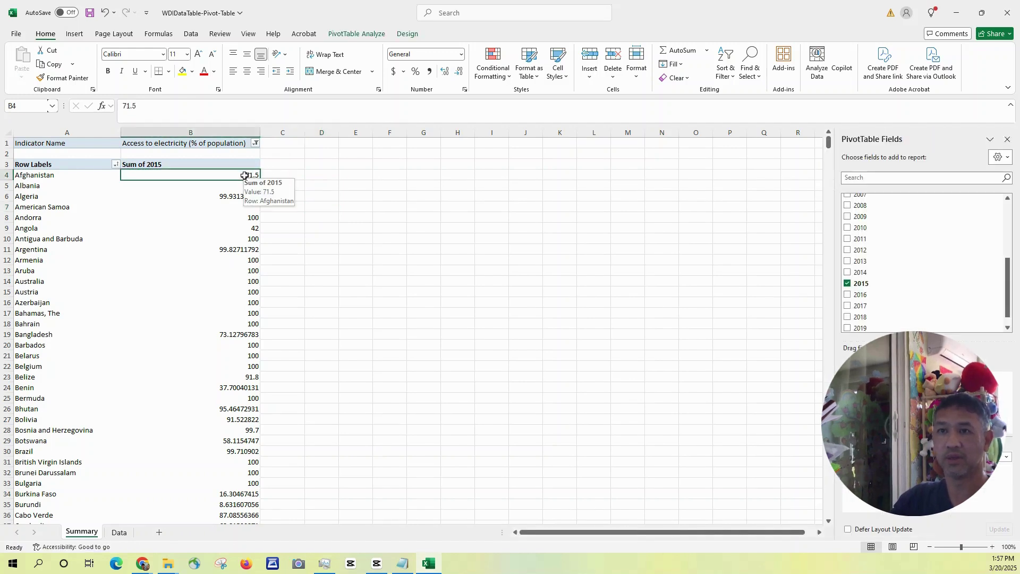
left_click_drag(103, 167, 74, 168)
left_click(62, 174)
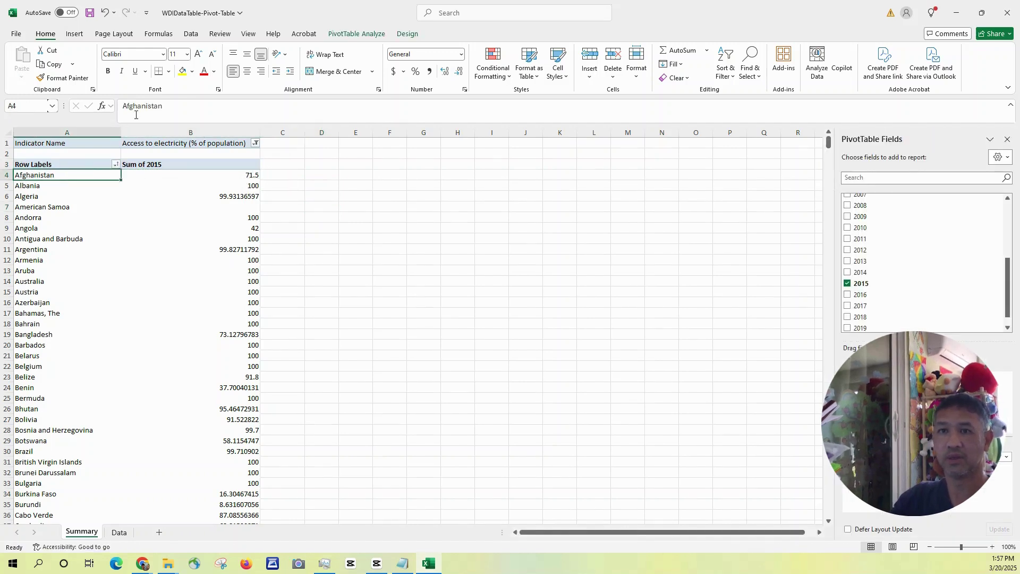
left_click(250, 174)
left_click(182, 120)
left_click(505, 308)
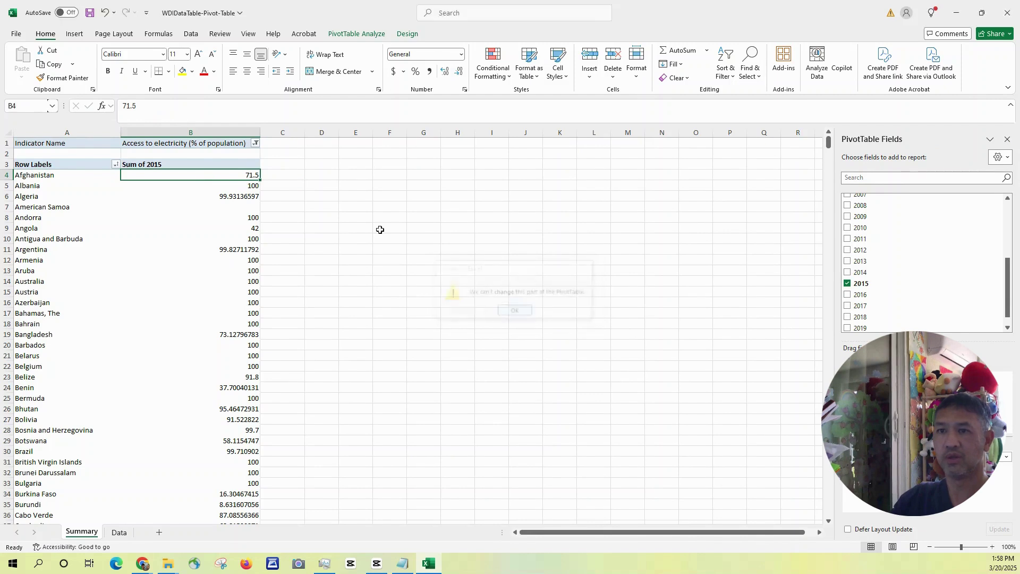
left_click(138, 110)
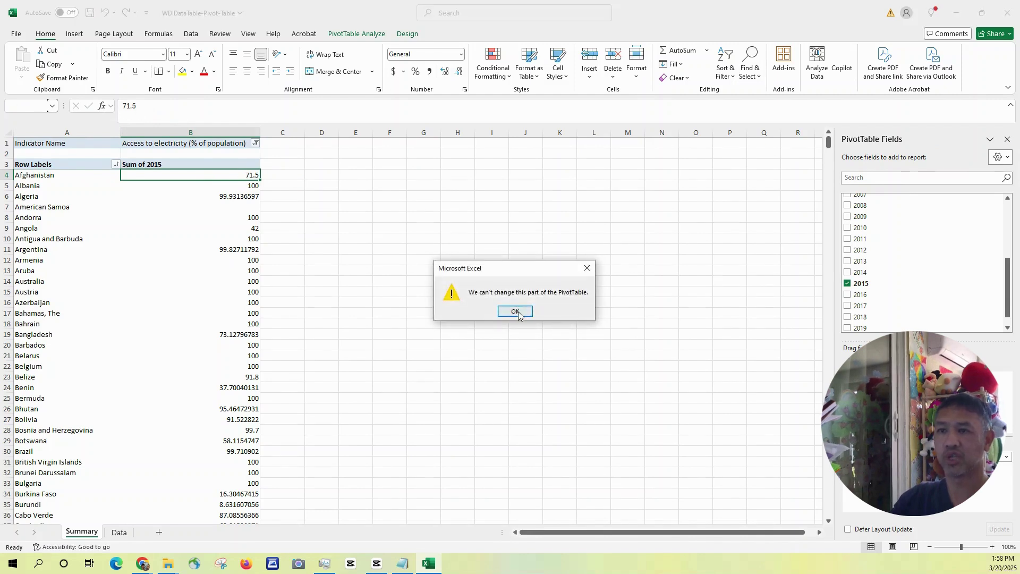
key("Return")
left_click(138, 110)
key("Return")
left_click(513, 311)
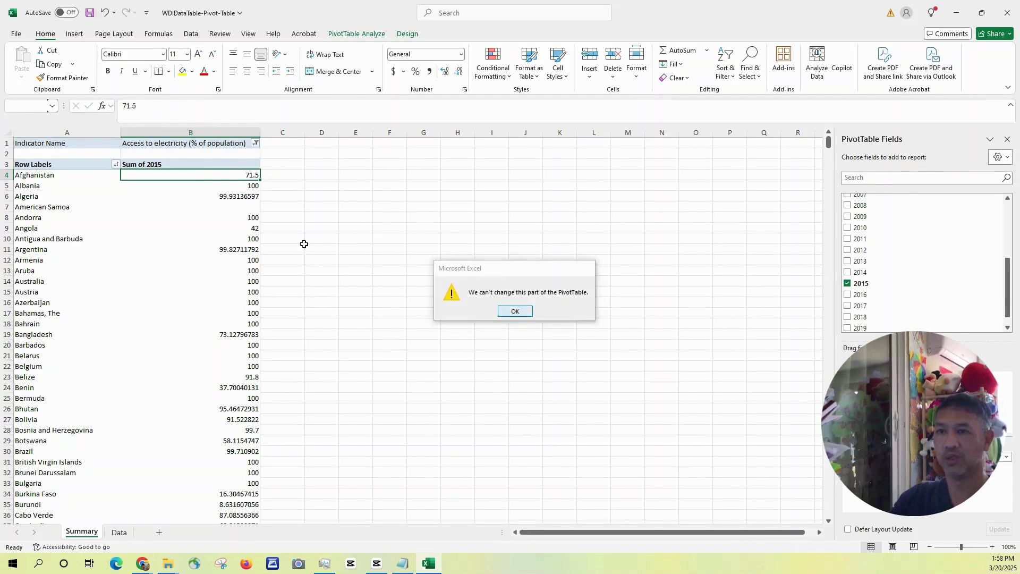
key("ctrl+c")
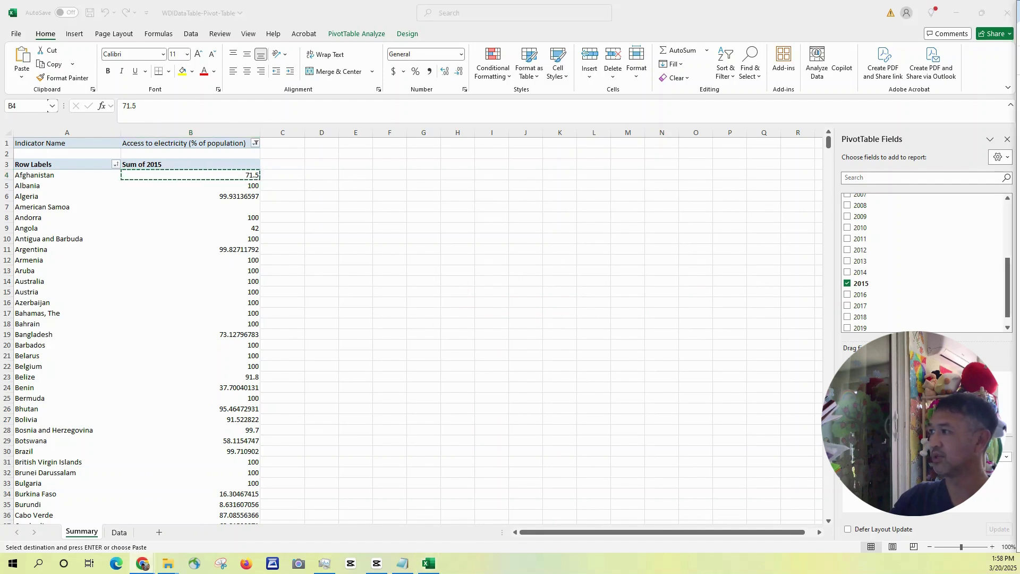
key("Escape")
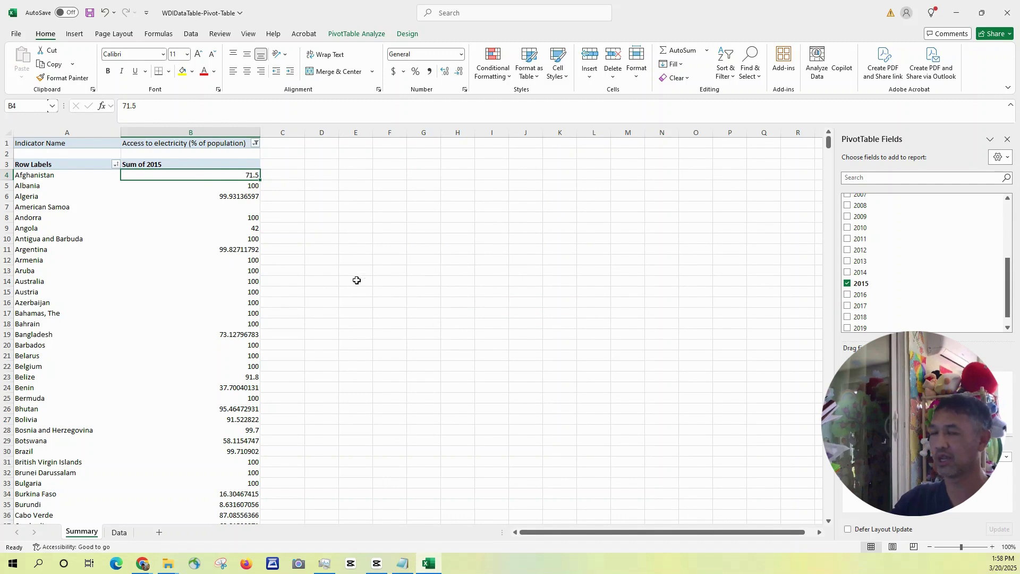
Step: Try to edit Algeria's Sum of 2015 value, comparing it with editing an empty cell outside the PivotTable
left_click(243, 199)
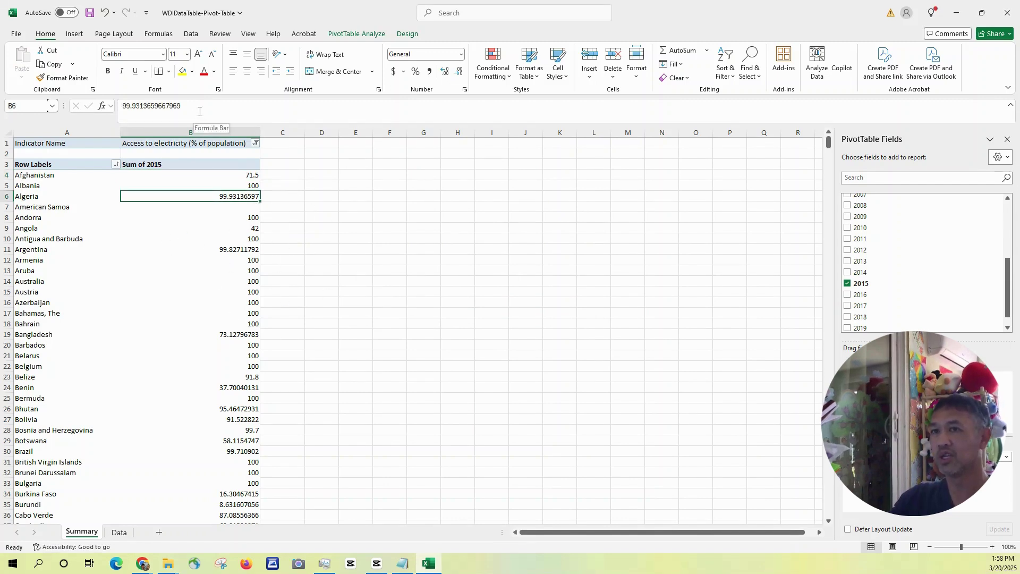
left_click(160, 108)
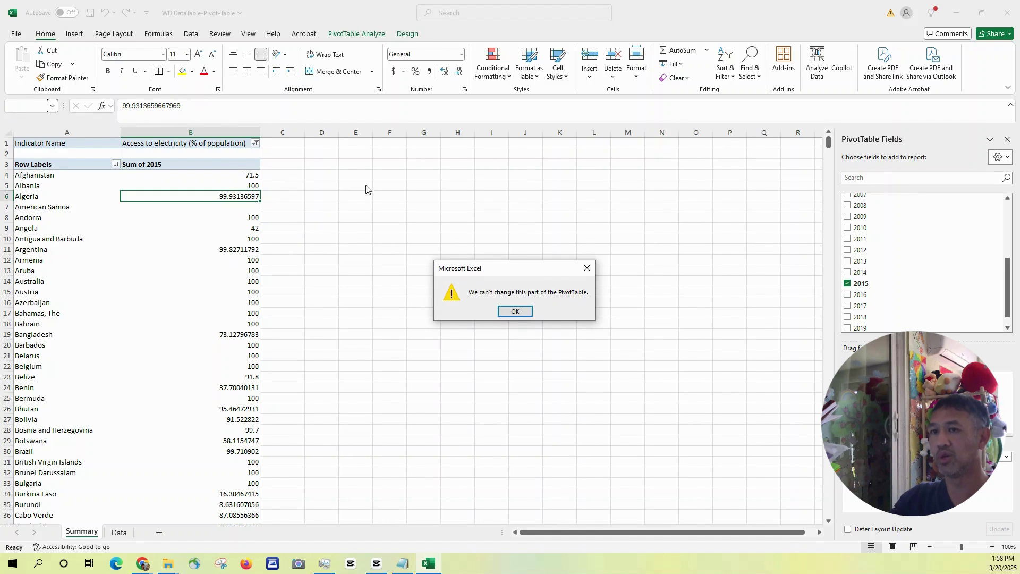
left_click(515, 311)
left_click(420, 197)
key("F2")
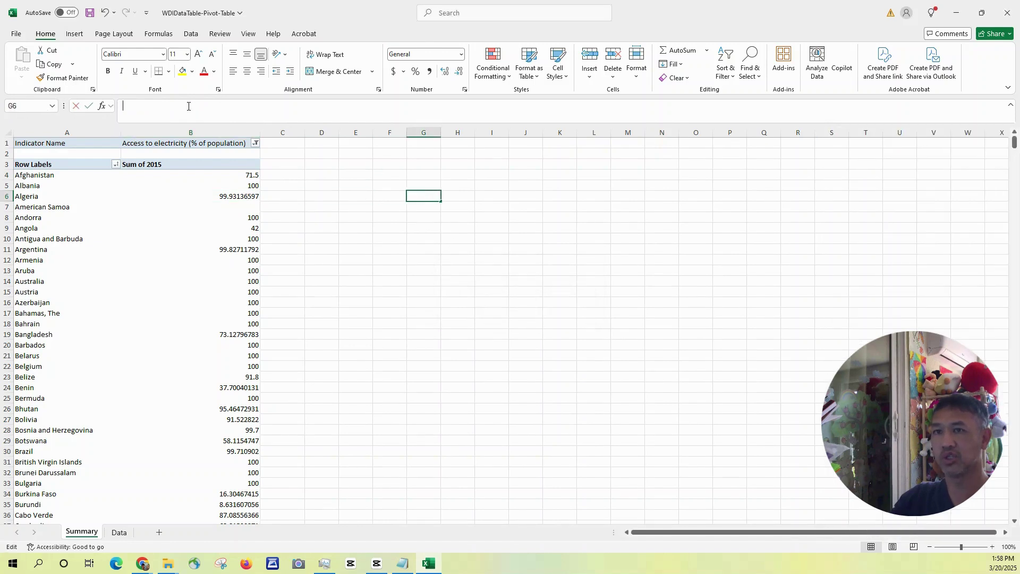
left_click(235, 197)
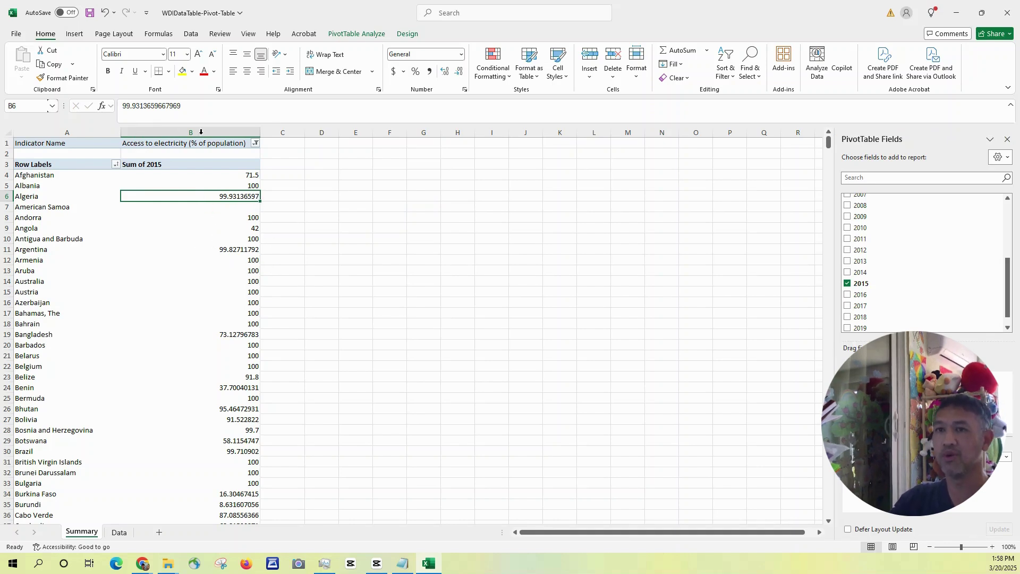
left_click(196, 114)
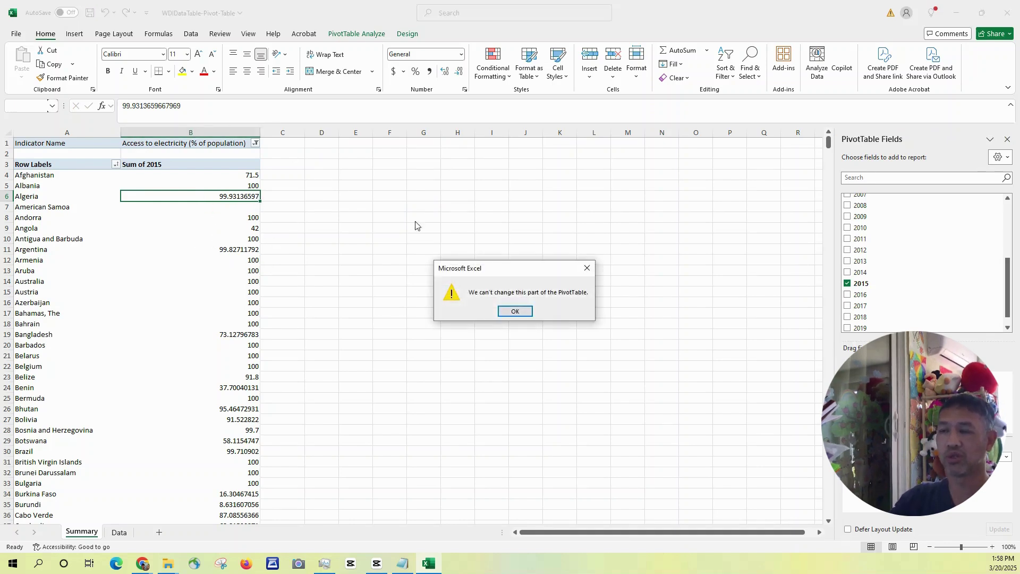
left_click(507, 312)
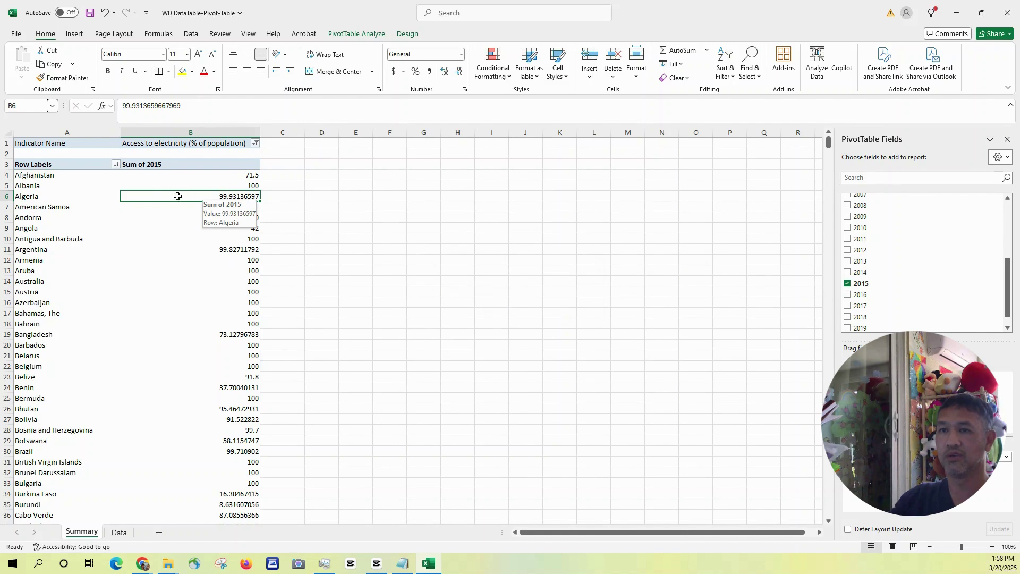
left_click(318, 206)
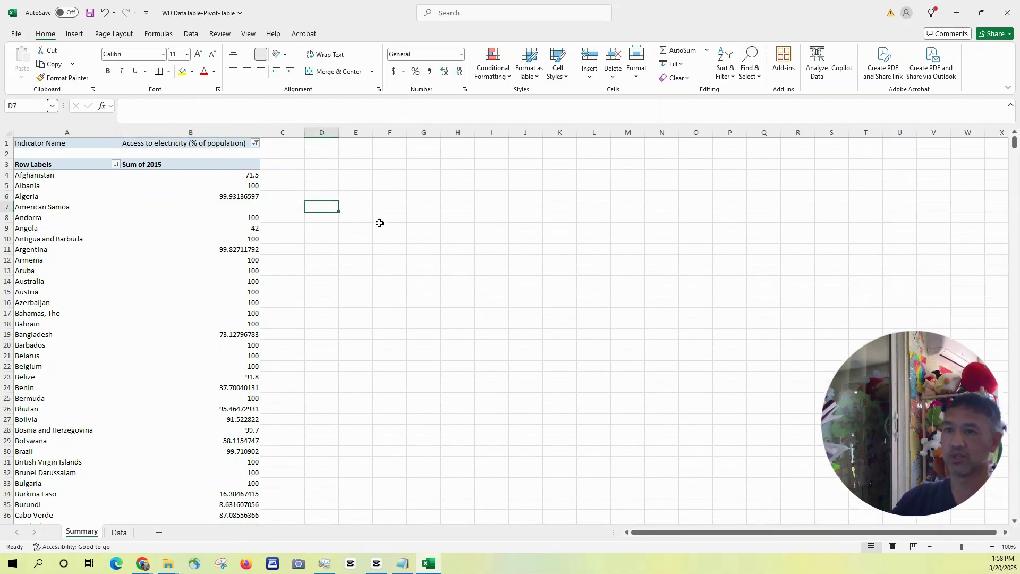
Step: Replace Country Name with Region in the PivotTable rows and select North America's Sum of 2015 value
left_click(250, 194)
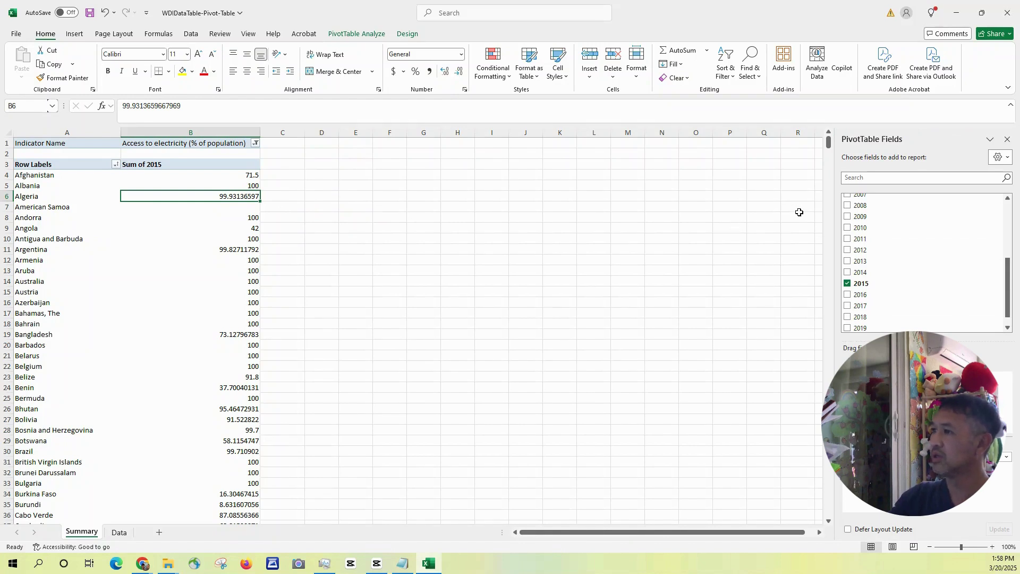
scroll(869, 252, "up", 4)
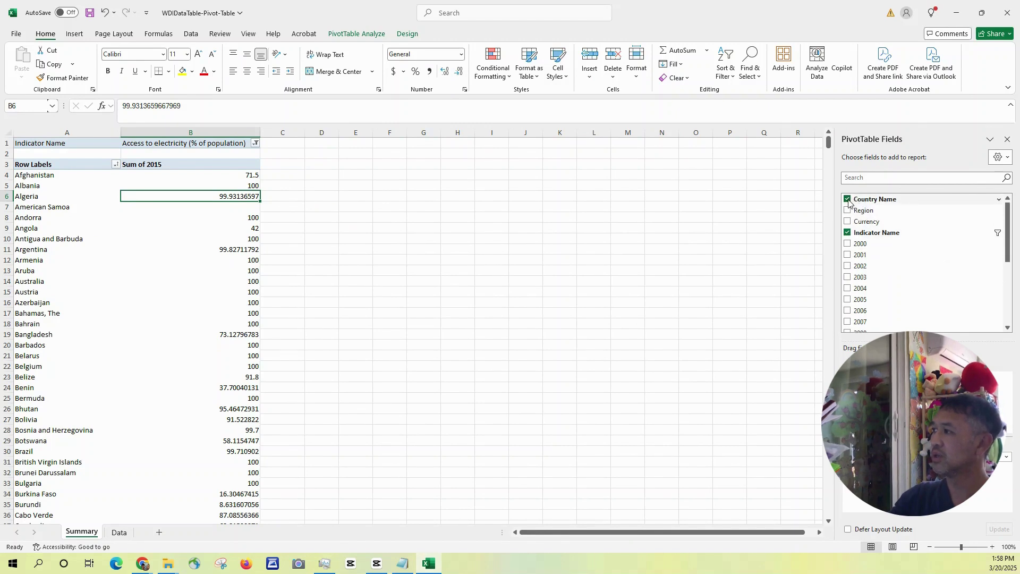
left_click(847, 199)
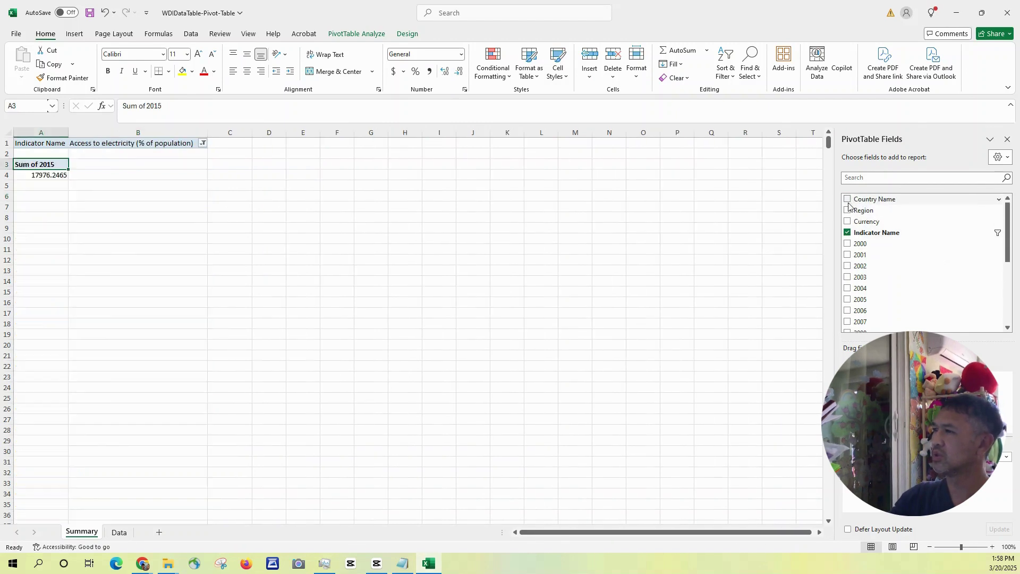
left_click(848, 211)
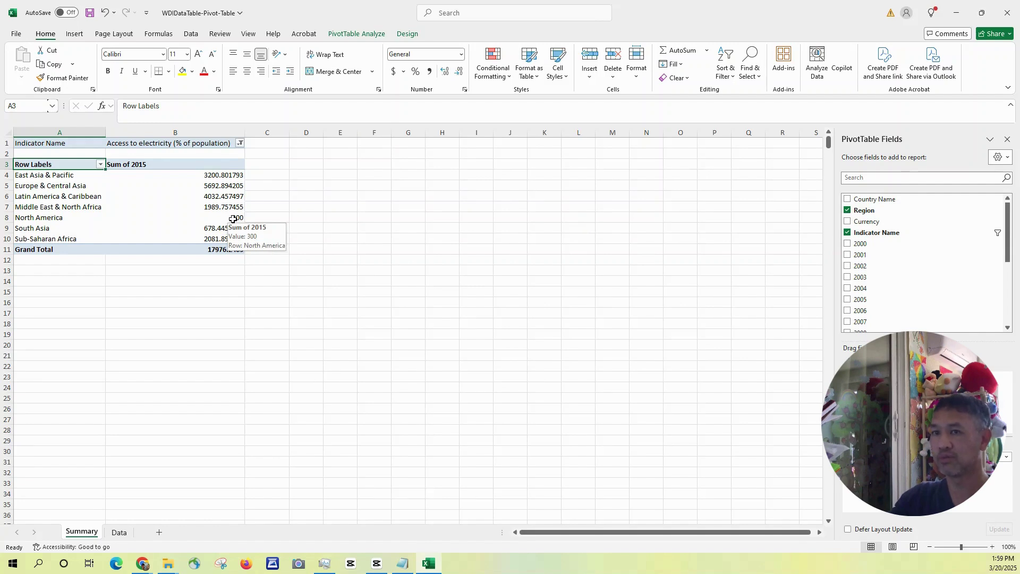
left_click(233, 219)
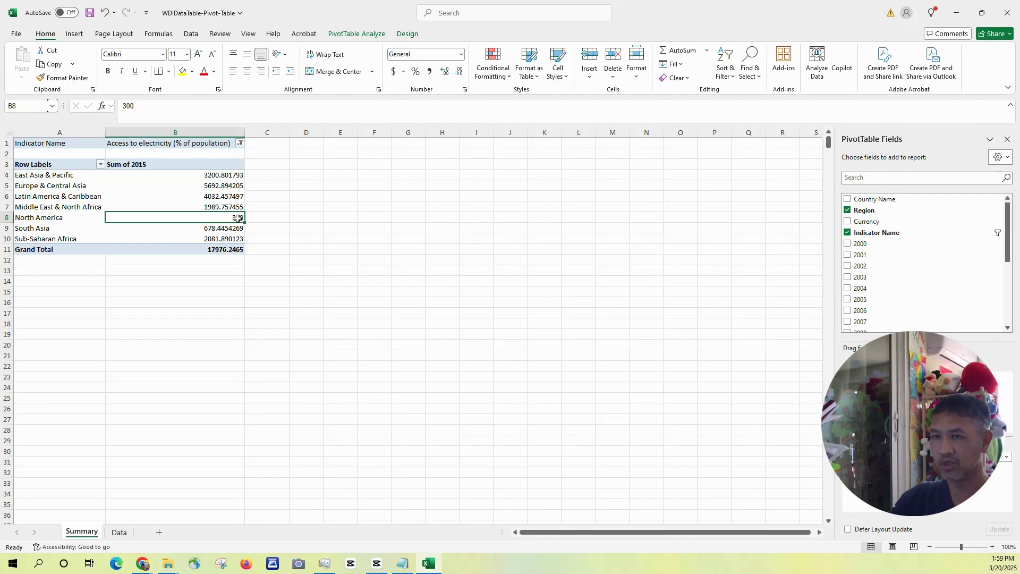
mouse_move(239, 218)
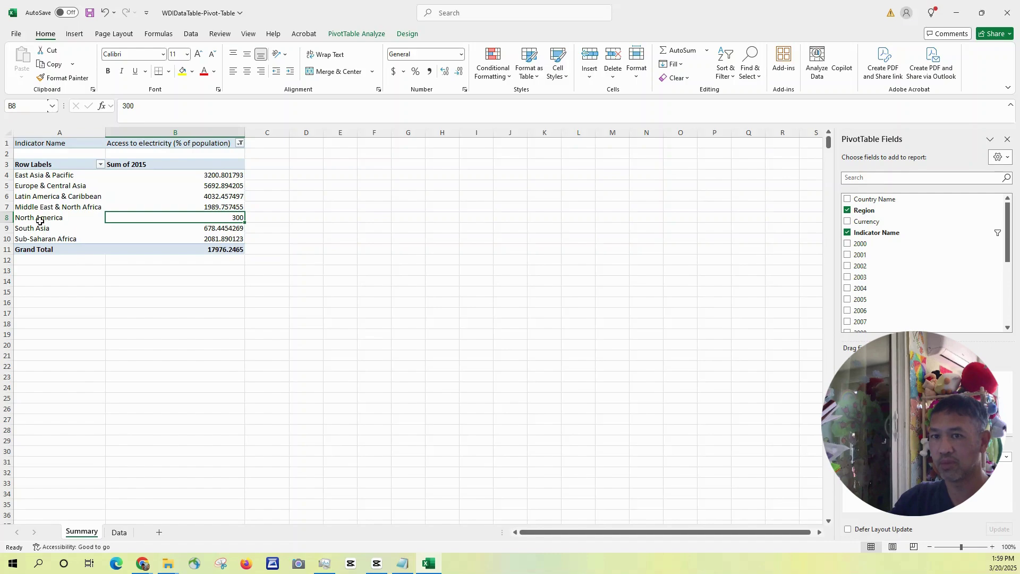
Step: Turn on column filters for the source table on the Data sheet
left_click(119, 532)
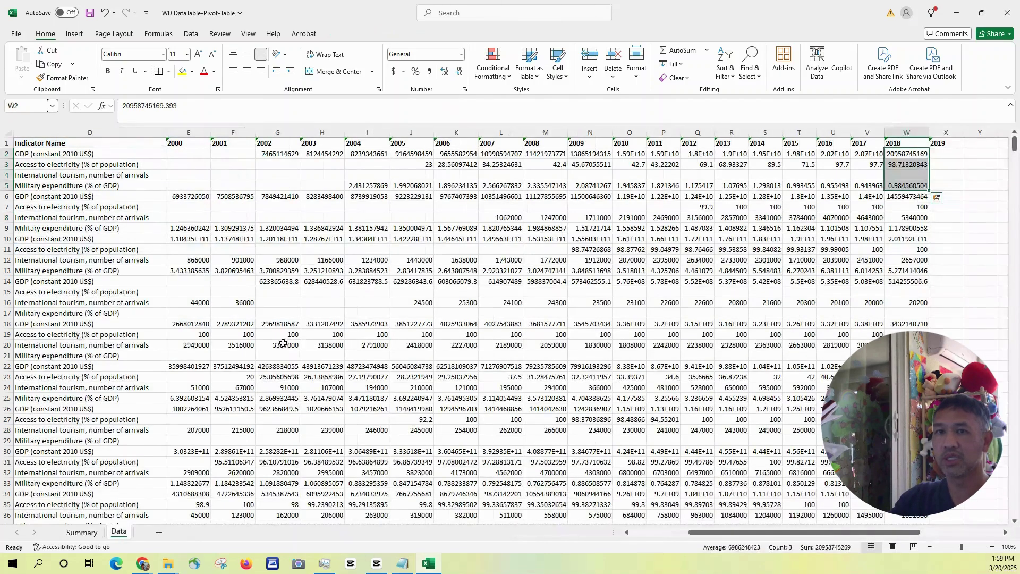
left_click(161, 238)
scroll(182, 266, "left", 3)
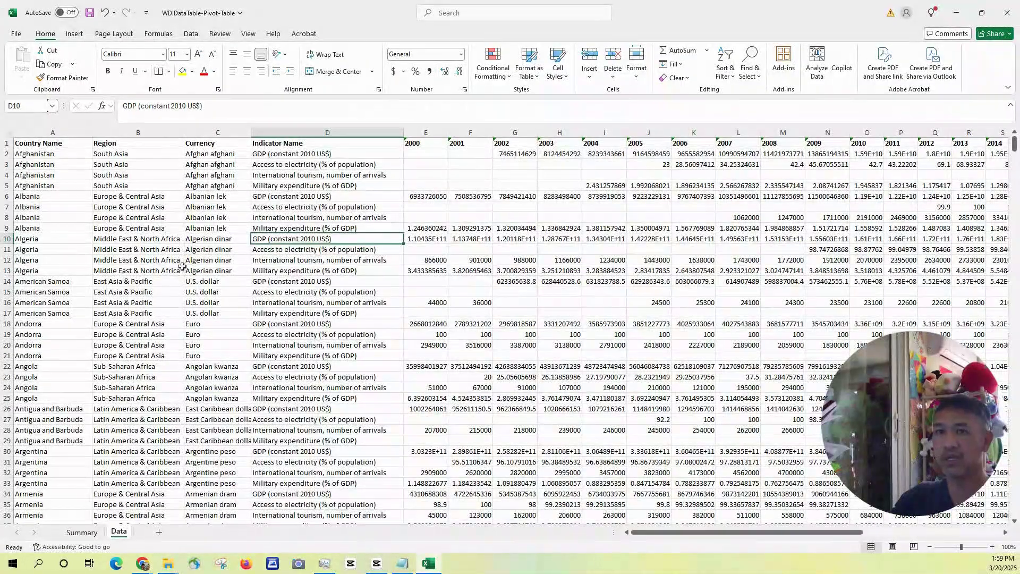
left_click(230, 252)
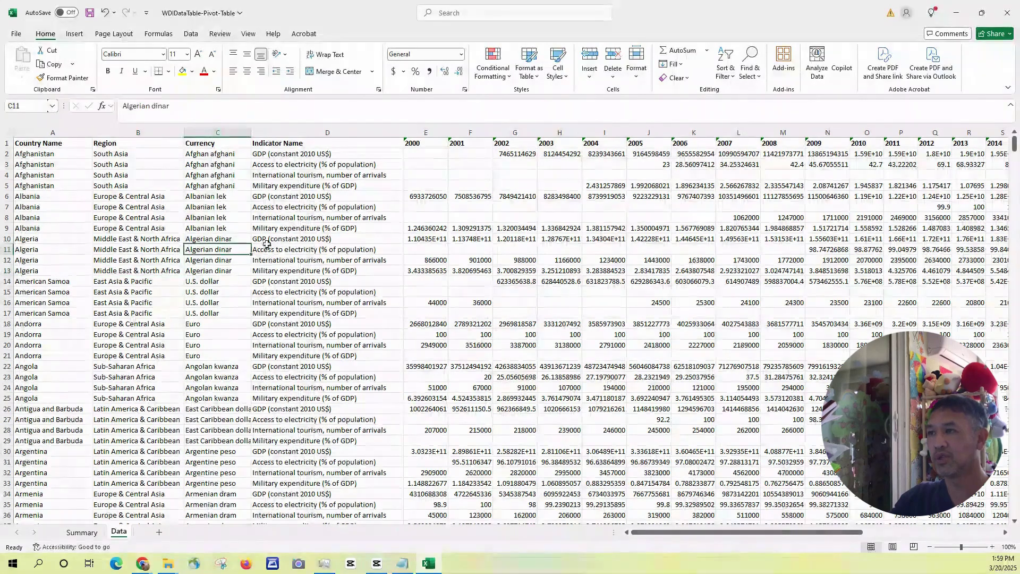
left_click(190, 34)
left_click(550, 61)
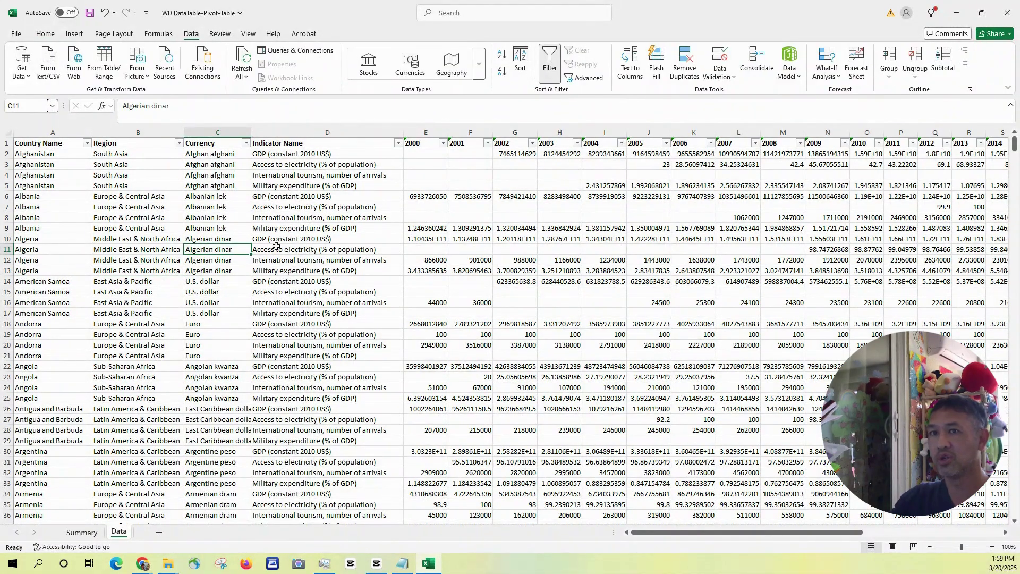
Step: Filter the Data sheet's Region column to show only North America
left_click(179, 143)
left_click(102, 282)
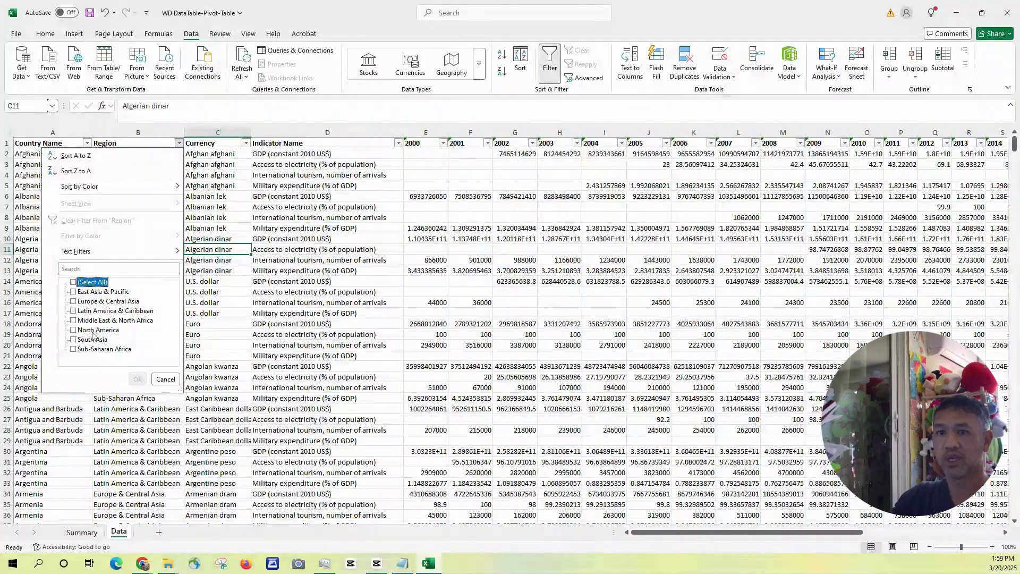
left_click(87, 330)
left_click(137, 379)
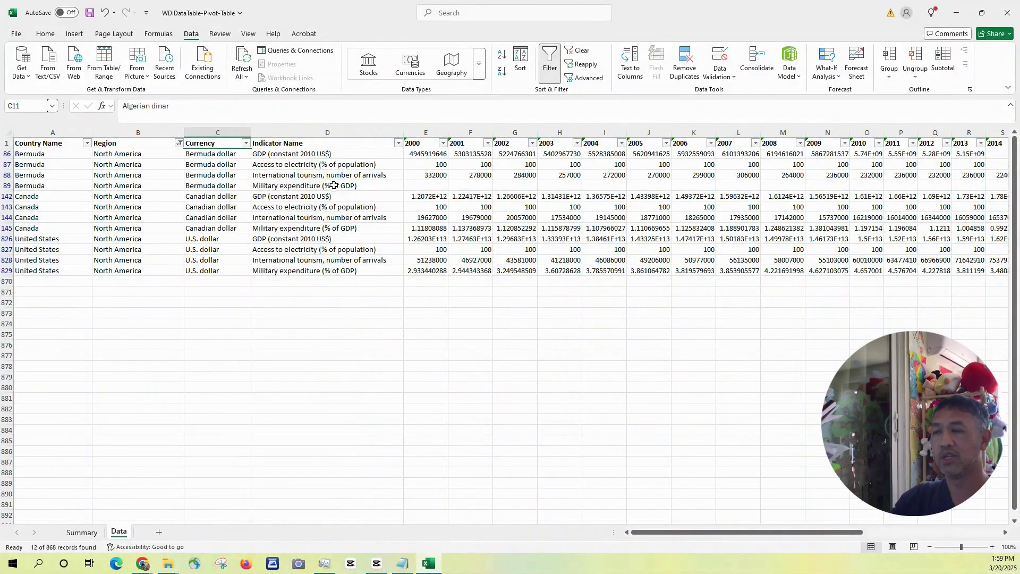
Step: Filter the Data sheet's Indicator Name column to show only Access to electricity (% of population)
left_click(100, 535)
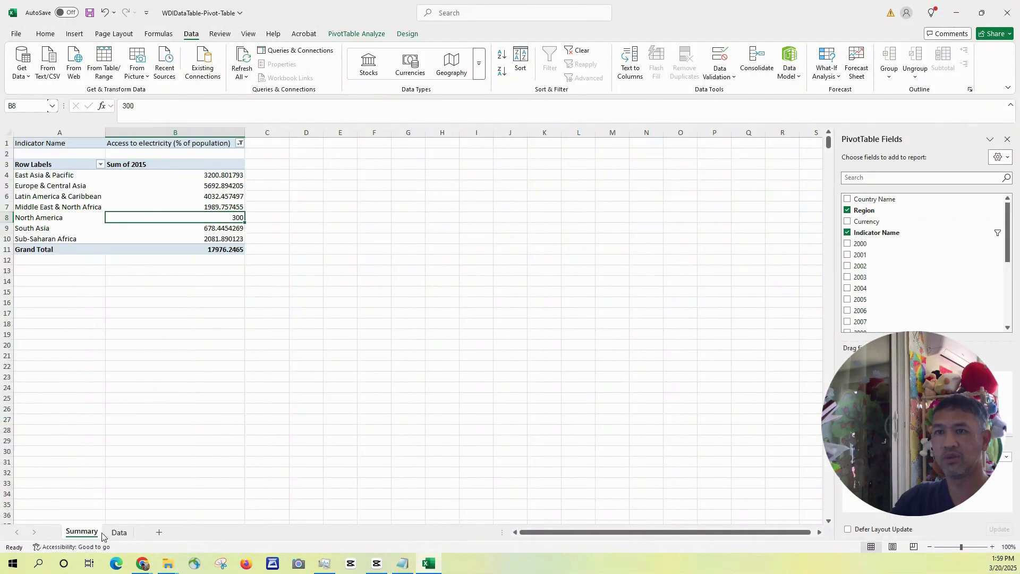
left_click(119, 533)
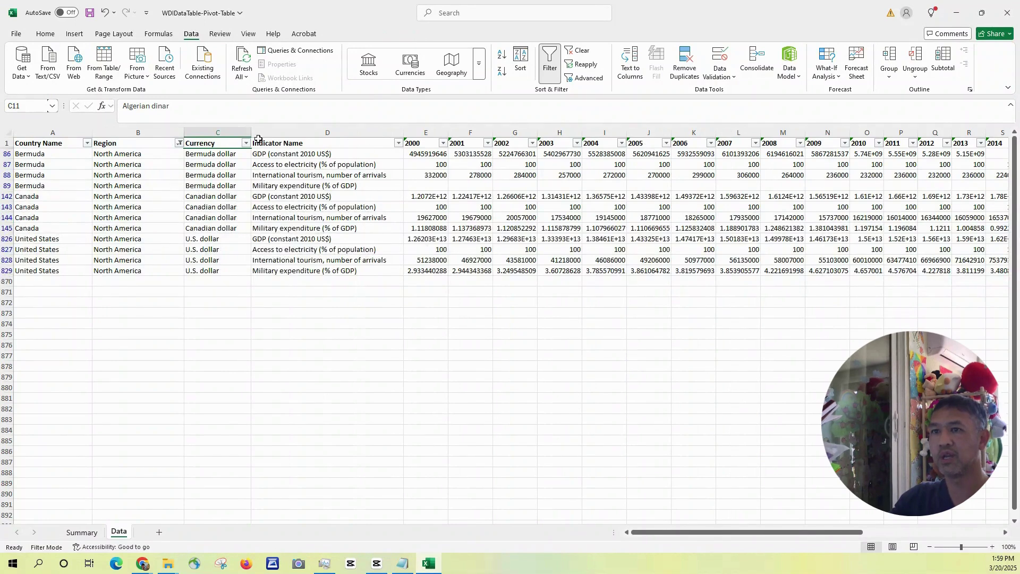
left_click(399, 144)
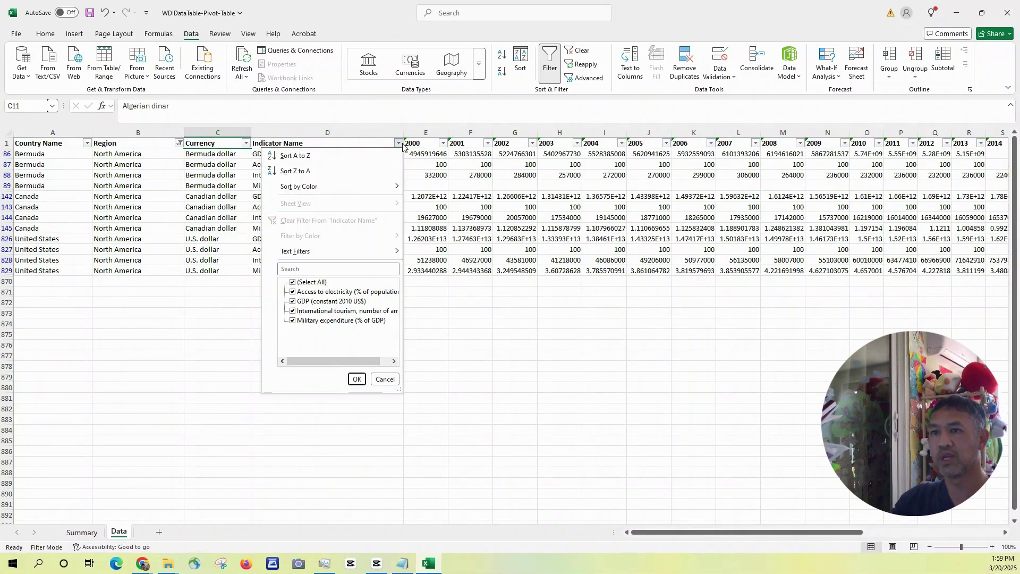
left_click(308, 282)
left_click(316, 292)
left_click(357, 379)
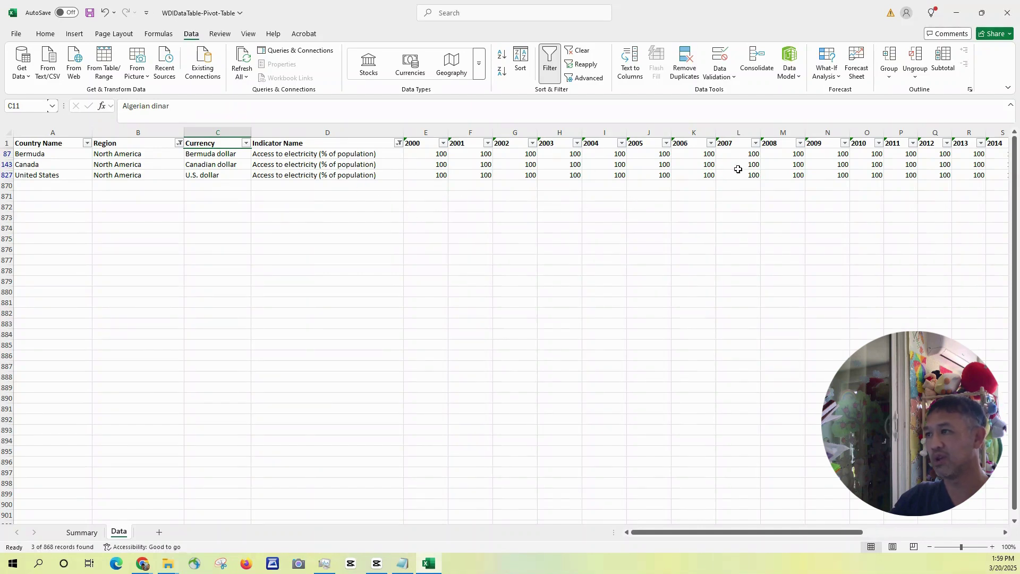
Step: Select the three North American rows' 2015 values and compare their sum with the North America total on the Summary sheet
left_click_drag(801, 531, 868, 531)
left_click_drag(760, 155, 759, 179)
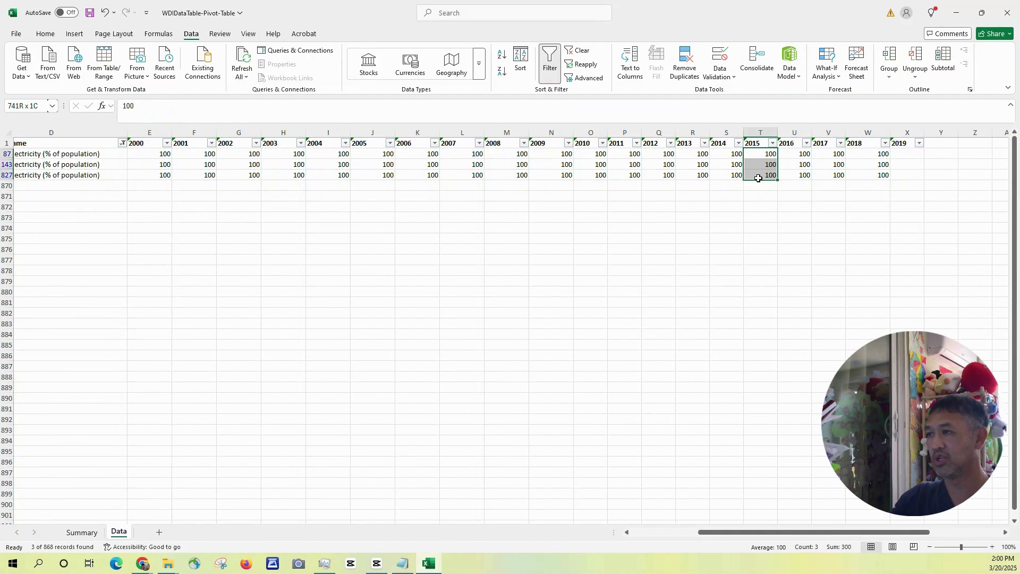
left_click(79, 533)
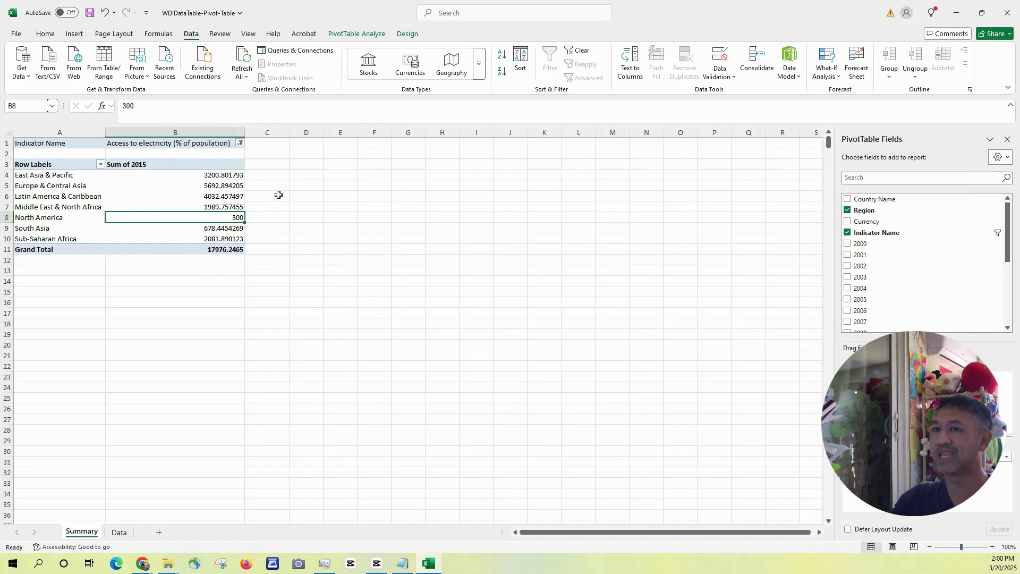
Step: Change the PivotTable's 2015 value field to summarize by Average
left_click(1007, 458)
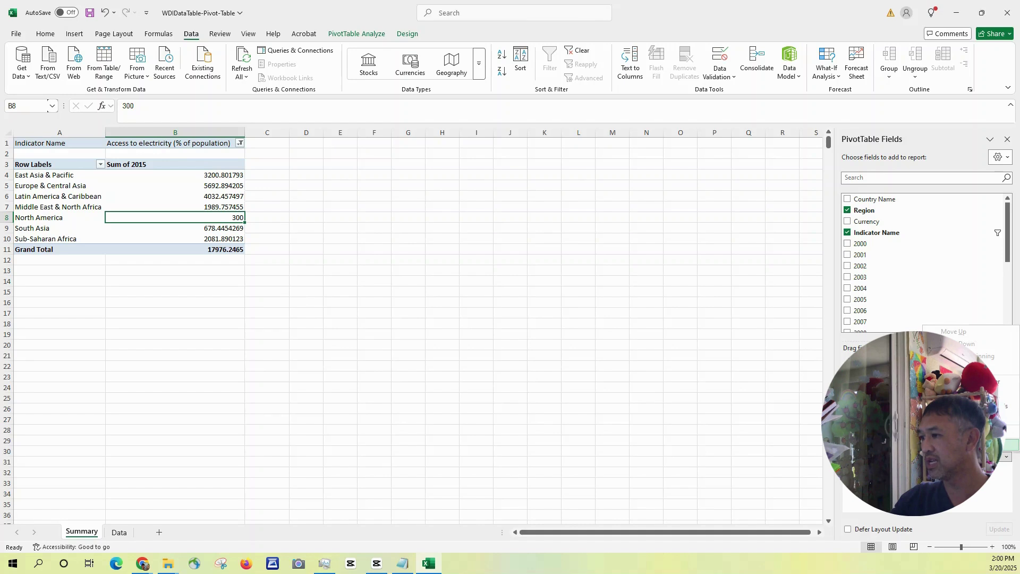
left_click(973, 445)
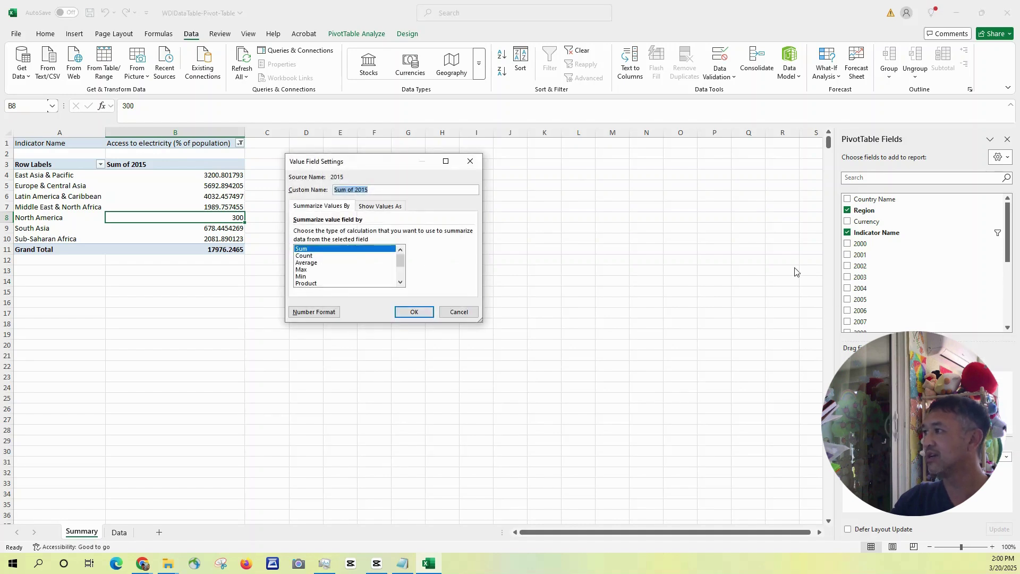
left_click(311, 265)
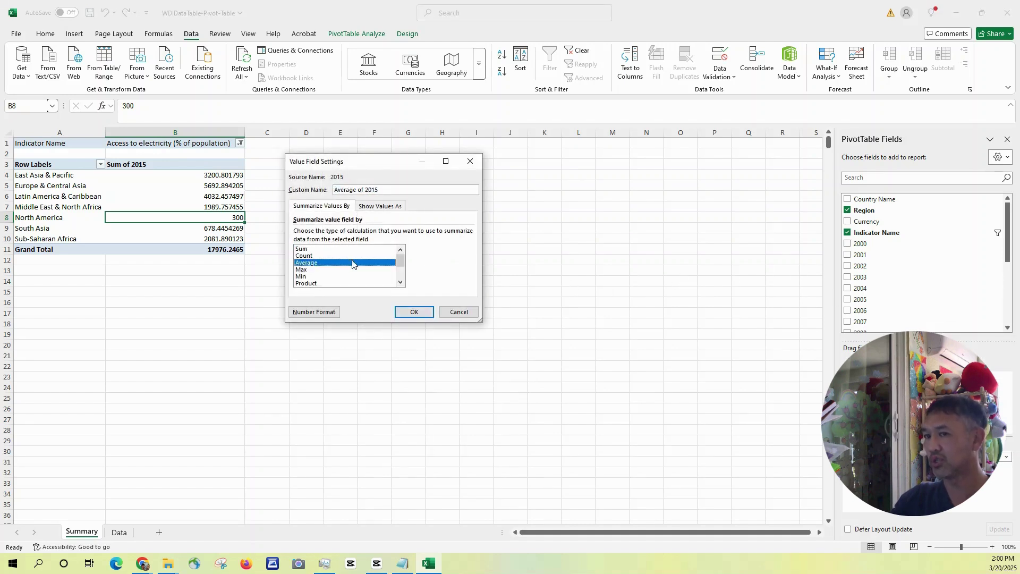
left_click(414, 313)
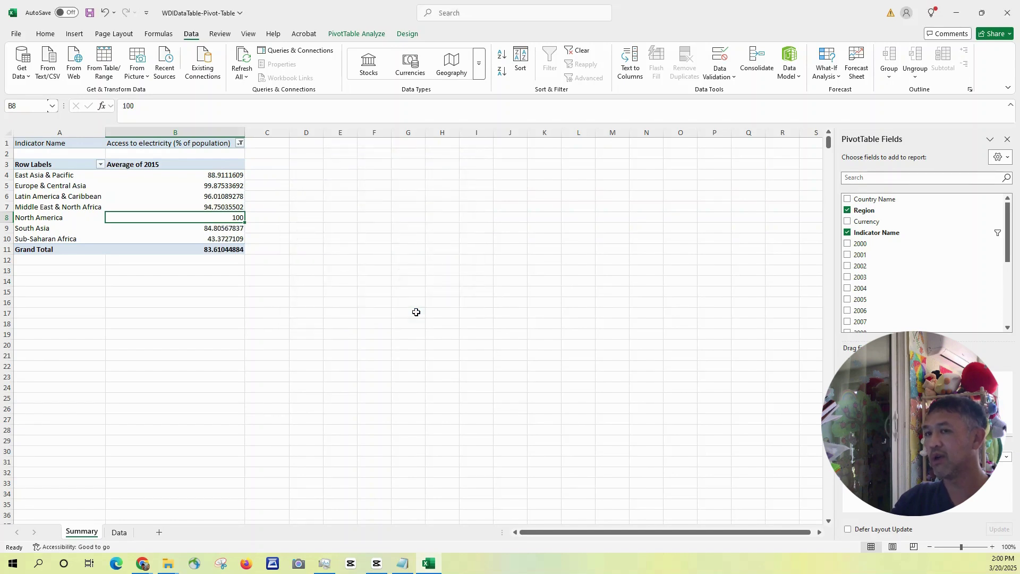
left_click(404, 303)
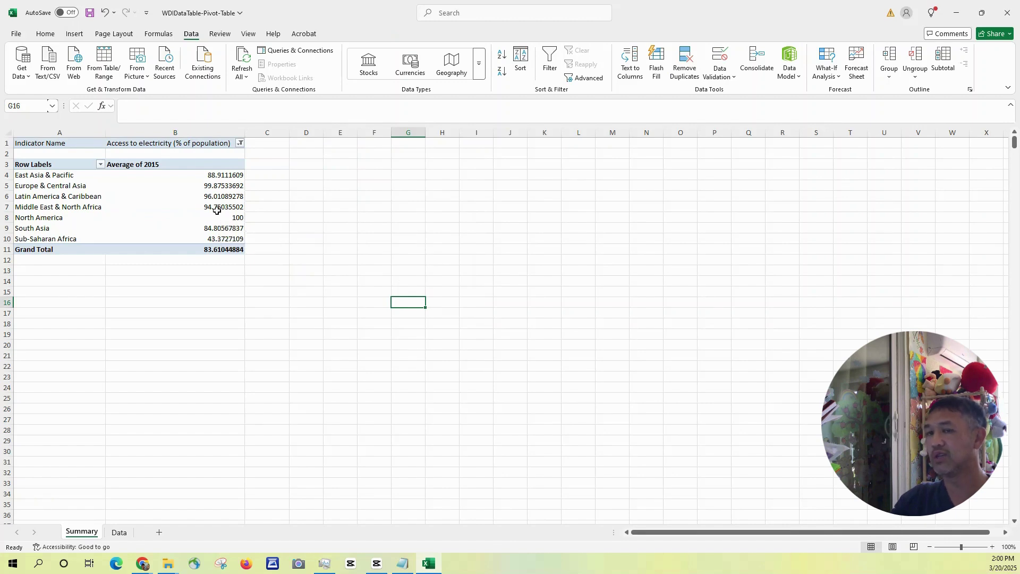
Step: Copy North America's Average of 2015 value and switch to the other open window
left_click(228, 220)
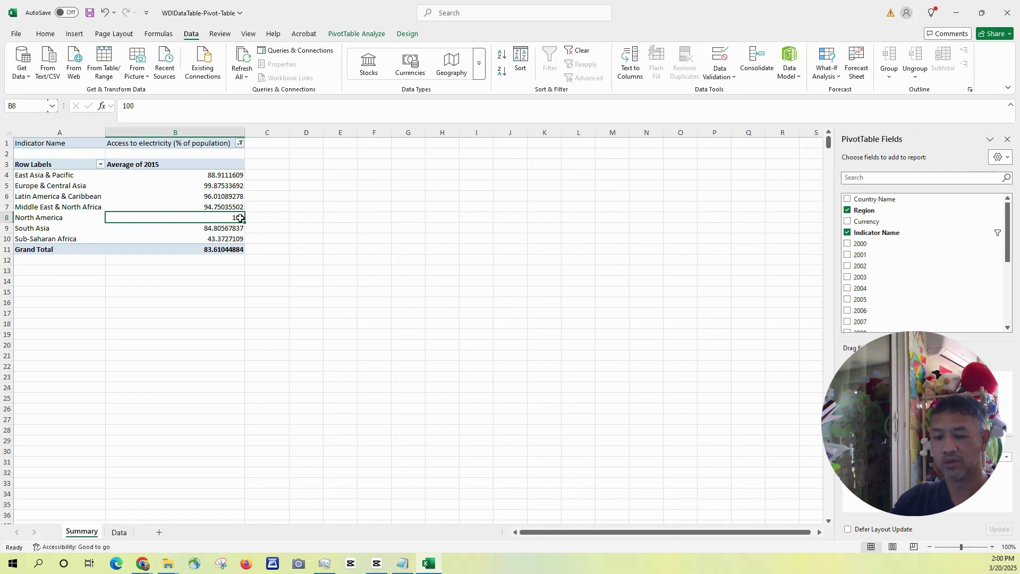
key("ctrl+c")
key("alt+Tab")
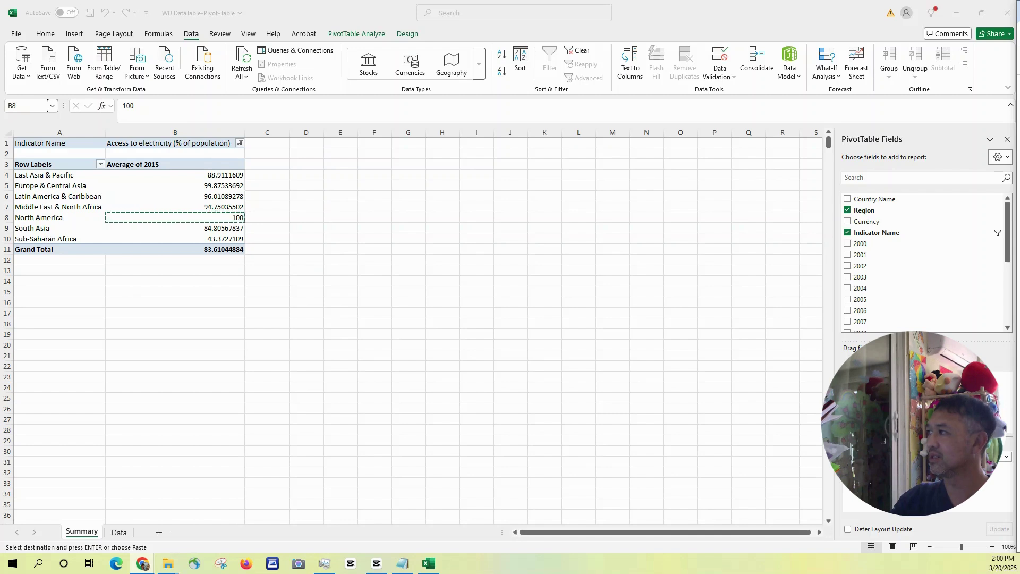
Step: Filter the PivotTable's Indicator Name to only International tourism, number of arrivals
left_click(240, 143)
left_click(240, 143)
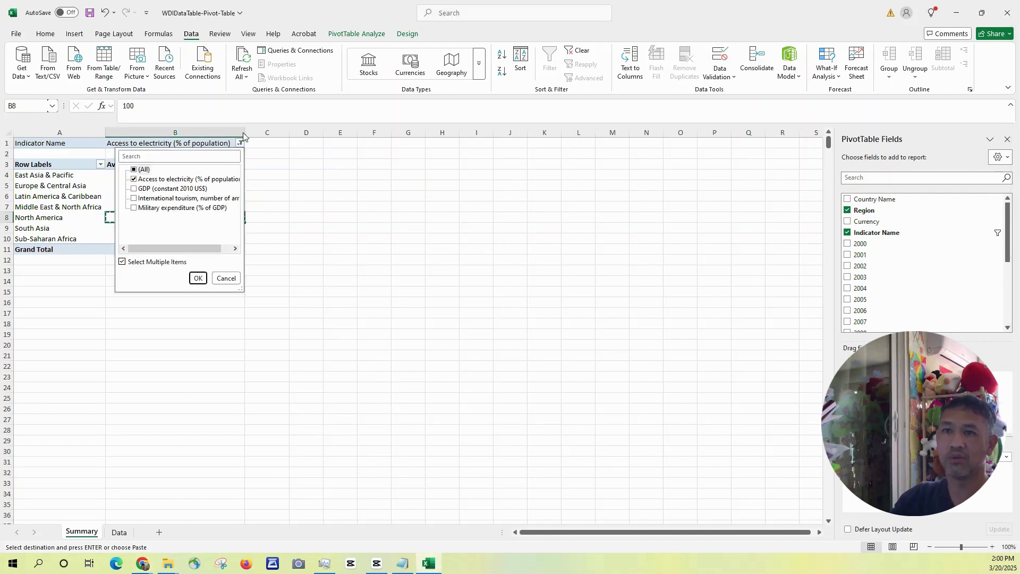
left_click(133, 180)
left_click(134, 198)
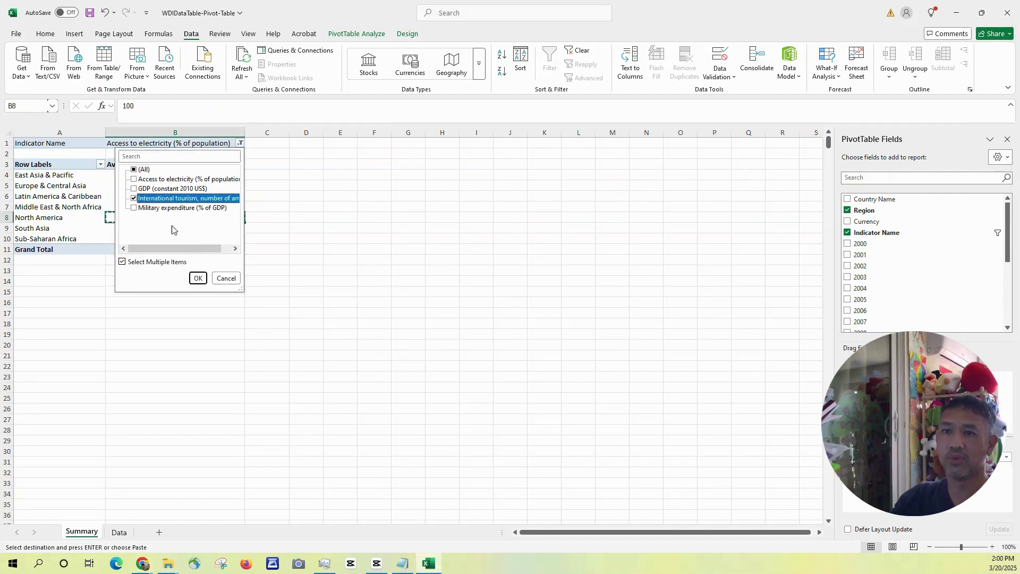
left_click(197, 279)
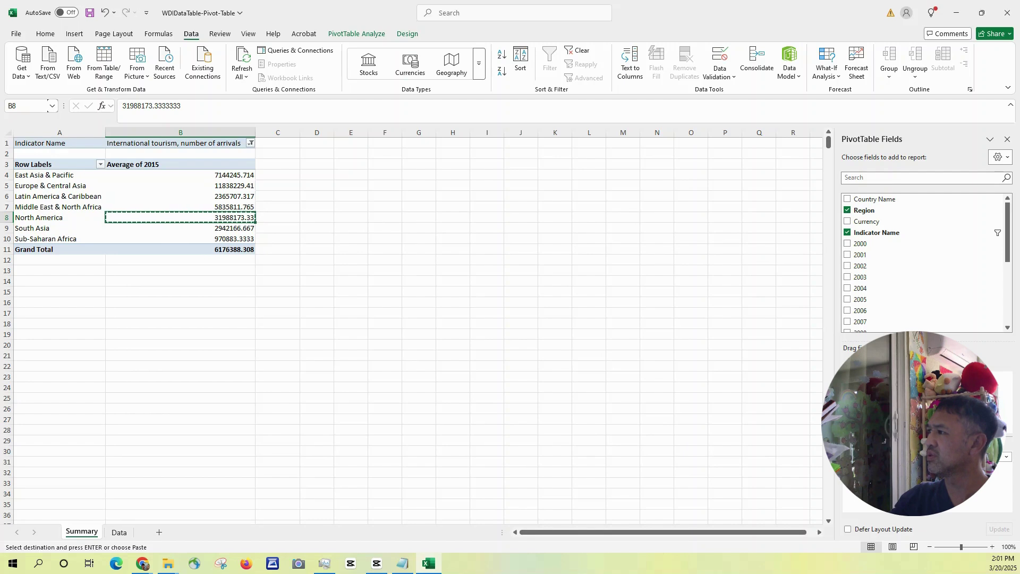
Step: Copy Sub-Saharan Africa's Average of 2015 value for international tourism arrivals
left_click(68, 239)
left_click(231, 239)
key("ctrl+c")
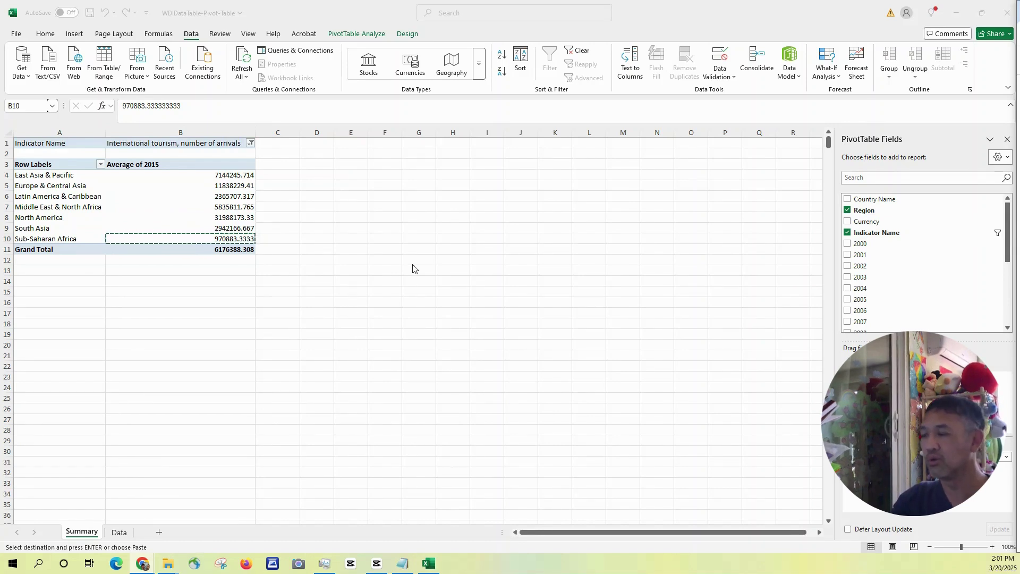
Step: Summarize the PivotTable's 2015 value field by Sum and select Sub-Saharan Africa's total
left_click(1007, 458)
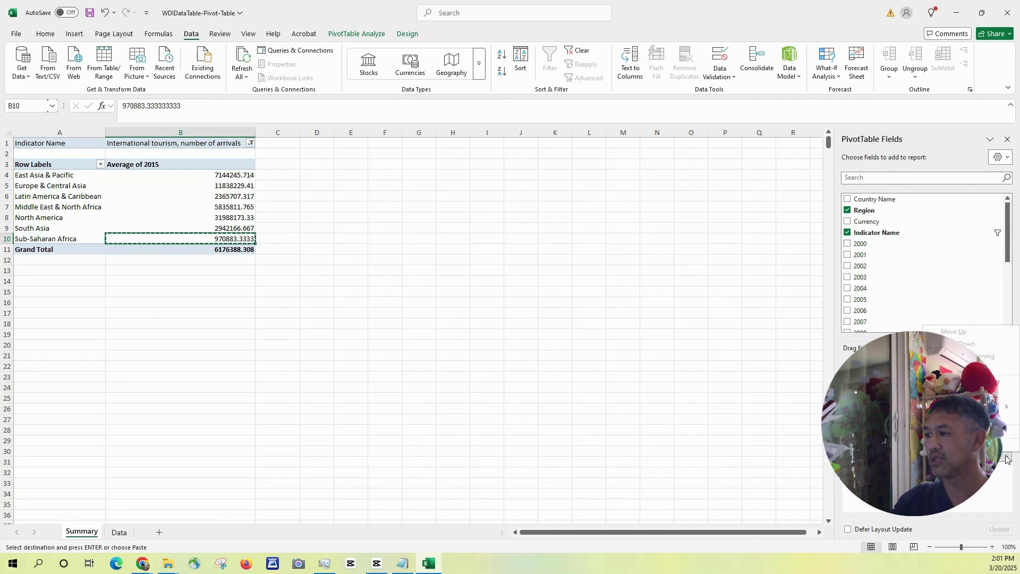
left_click(951, 446)
left_click(317, 250)
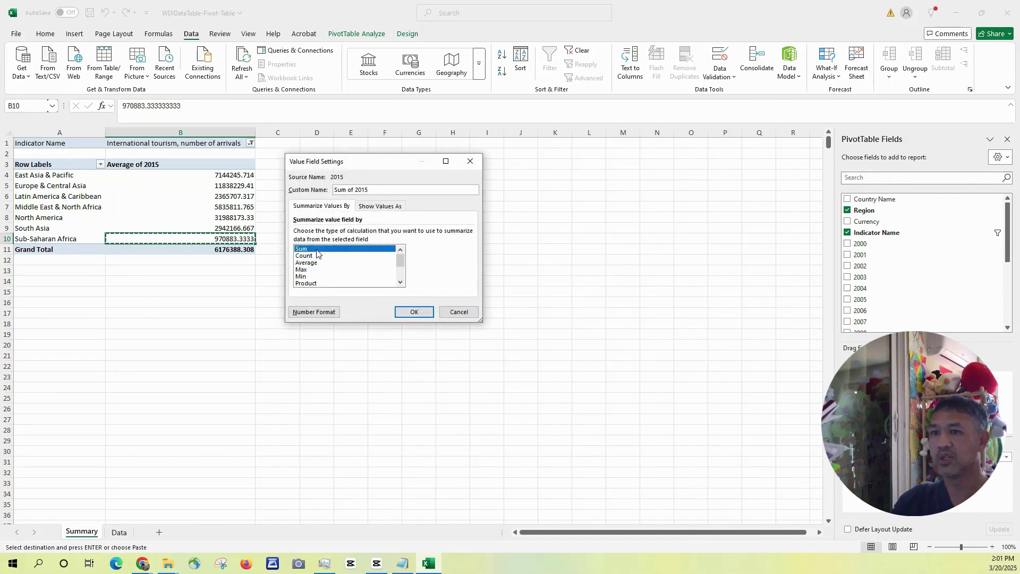
left_click(415, 312)
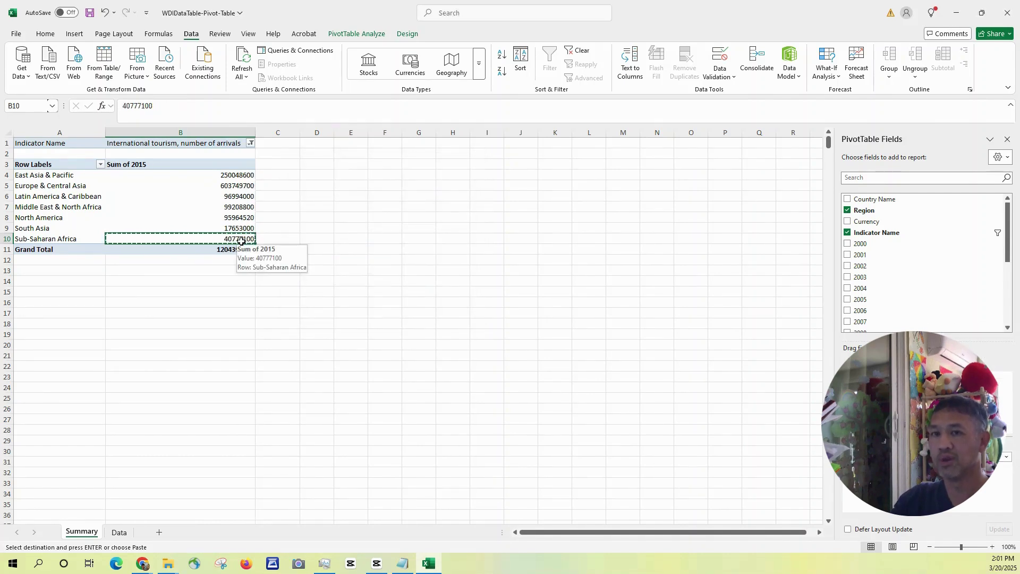
left_click(81, 239)
left_click(224, 240)
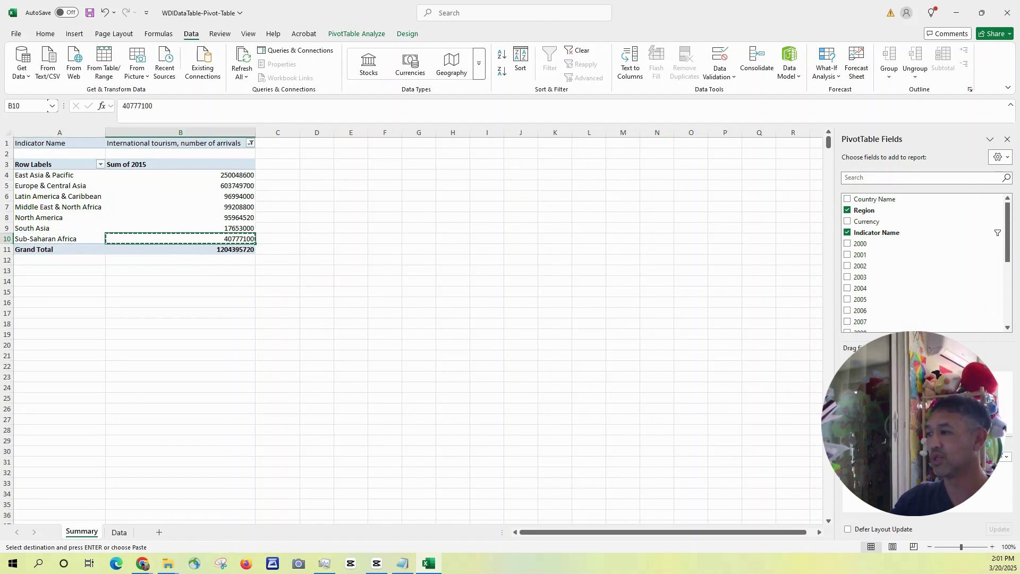
Step: Switch the 2015 value field's calculation back to Average and deselect the PivotTable
left_click(1005, 458)
left_click(967, 445)
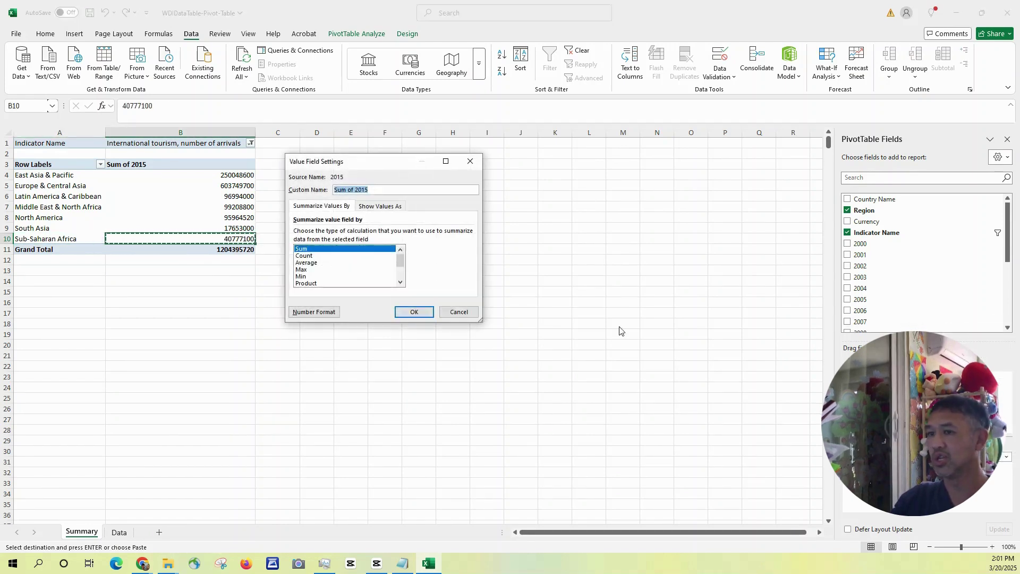
left_click(307, 262)
left_click(415, 312)
left_click(494, 270)
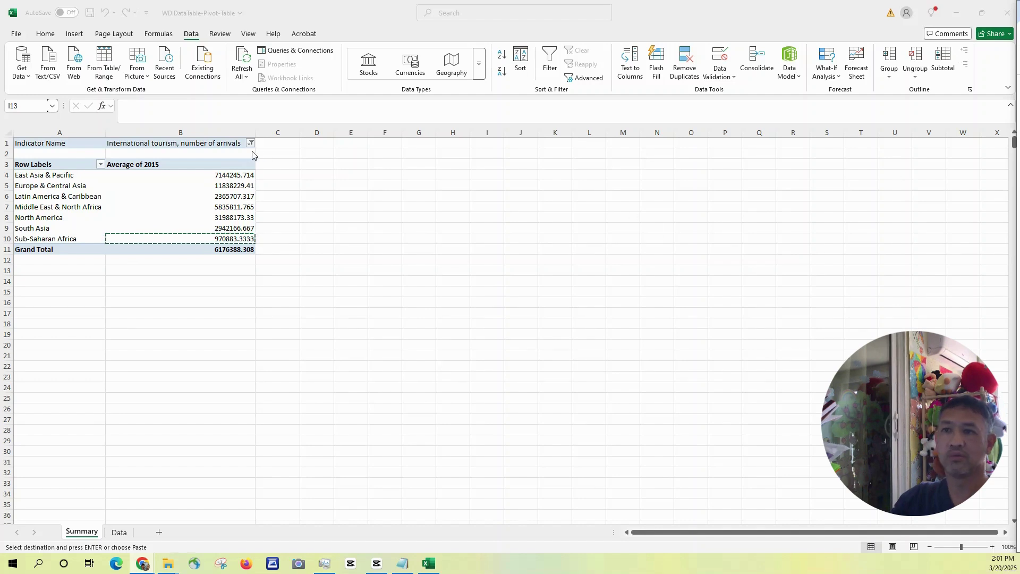
Step: Set the 2015 value field to Sum again and select Sub-Saharan Africa's Sum of 2015 value
left_click(234, 228)
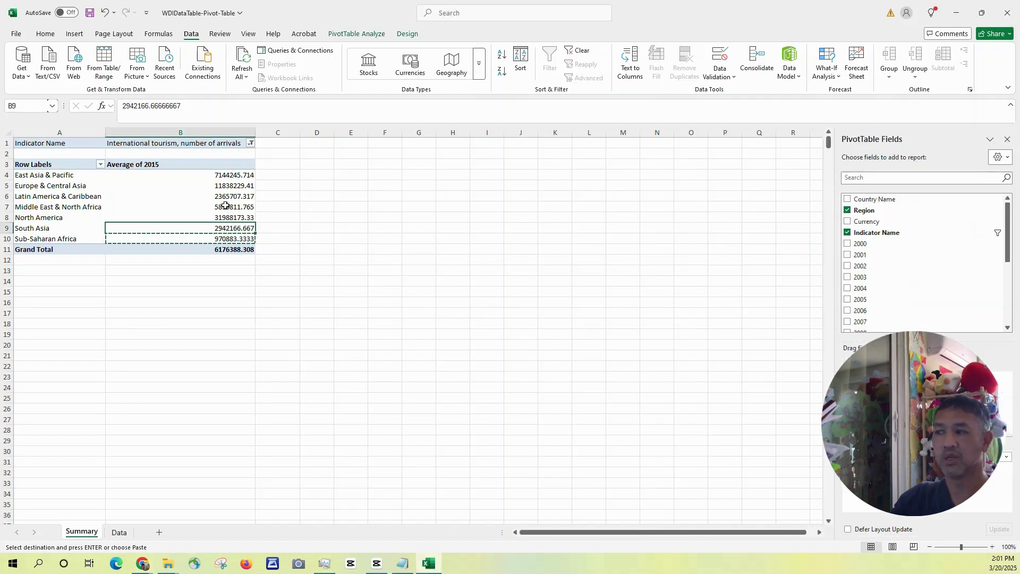
left_click(1005, 458)
left_click(1006, 457)
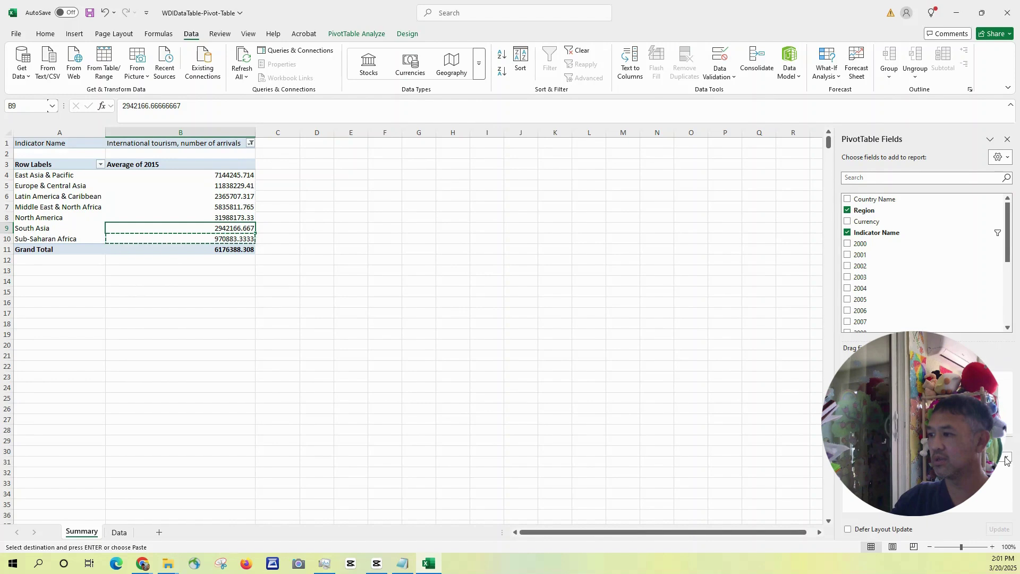
left_click(1006, 457)
left_click(992, 445)
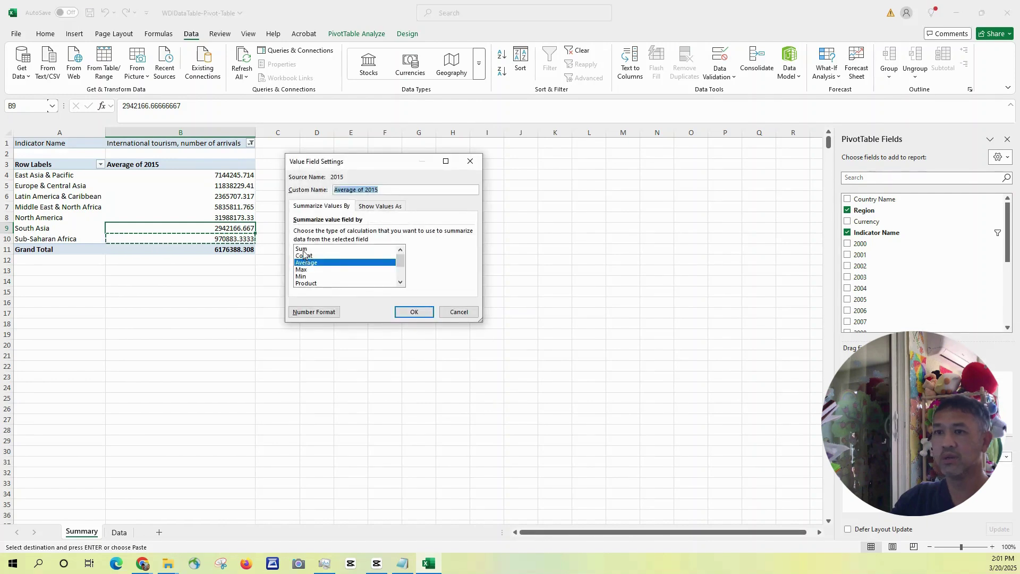
left_click(307, 248)
left_click(413, 310)
left_click(234, 269)
left_click(234, 238)
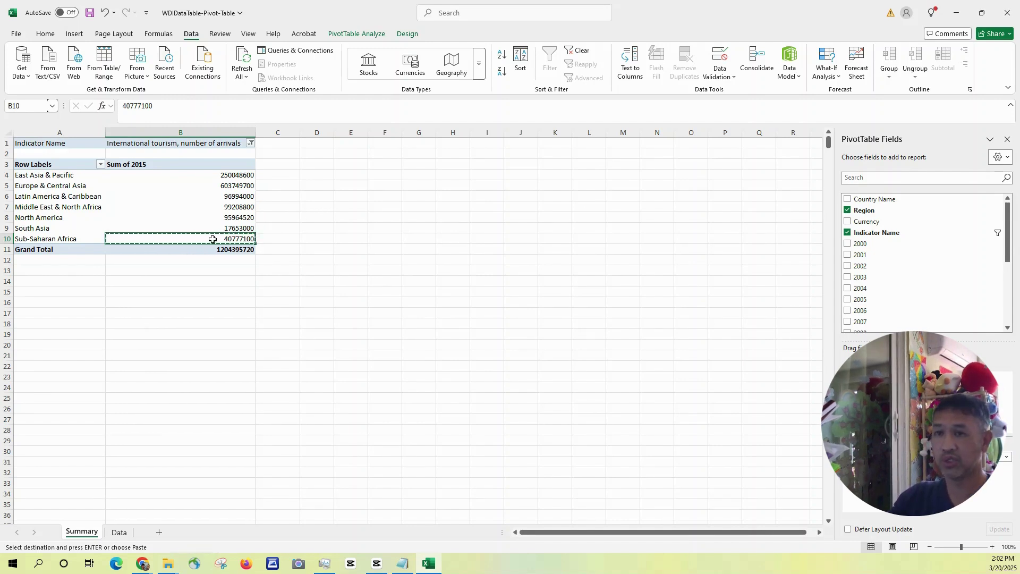
Step: Change the PivotTable's 2015 value field to summarize by Count
left_click(1004, 459)
left_click(967, 446)
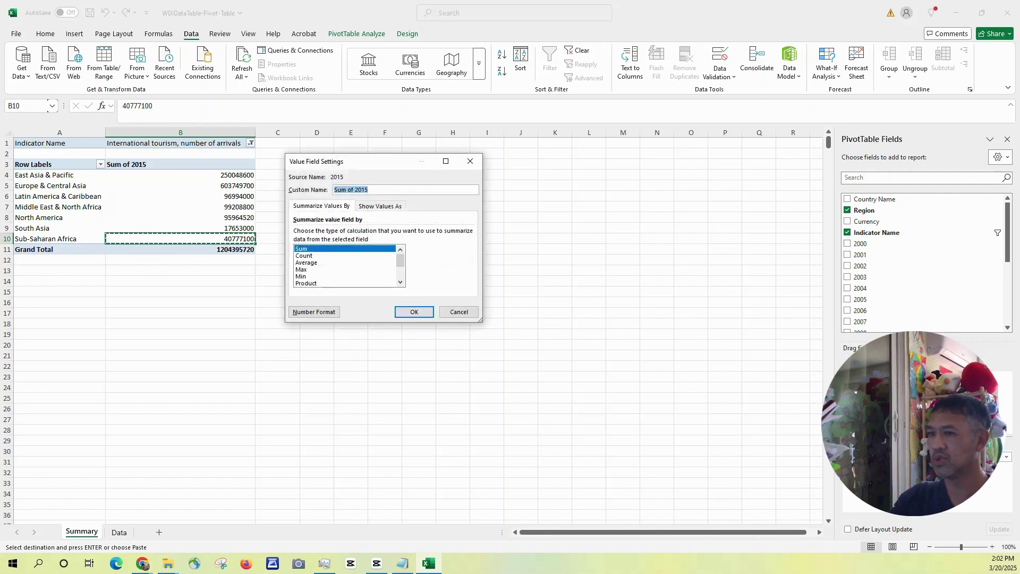
left_click(311, 256)
left_click(411, 315)
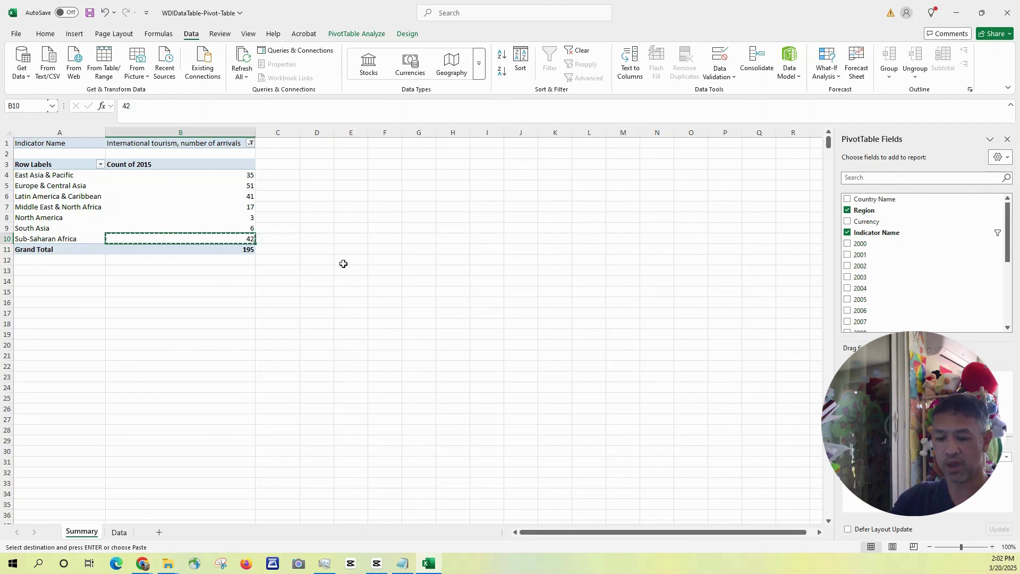
key("alt+Tab")
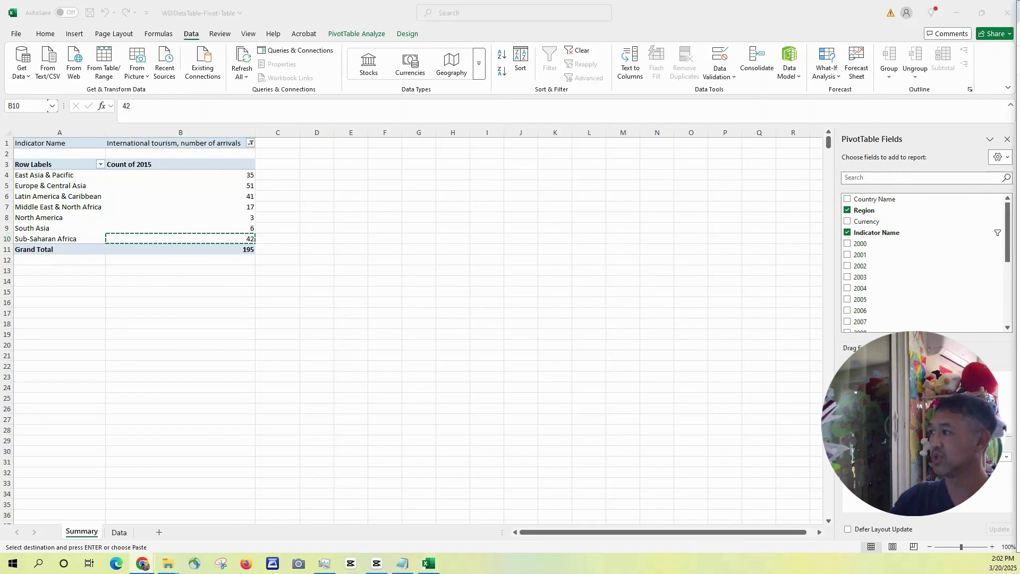
key("alt+Tab")
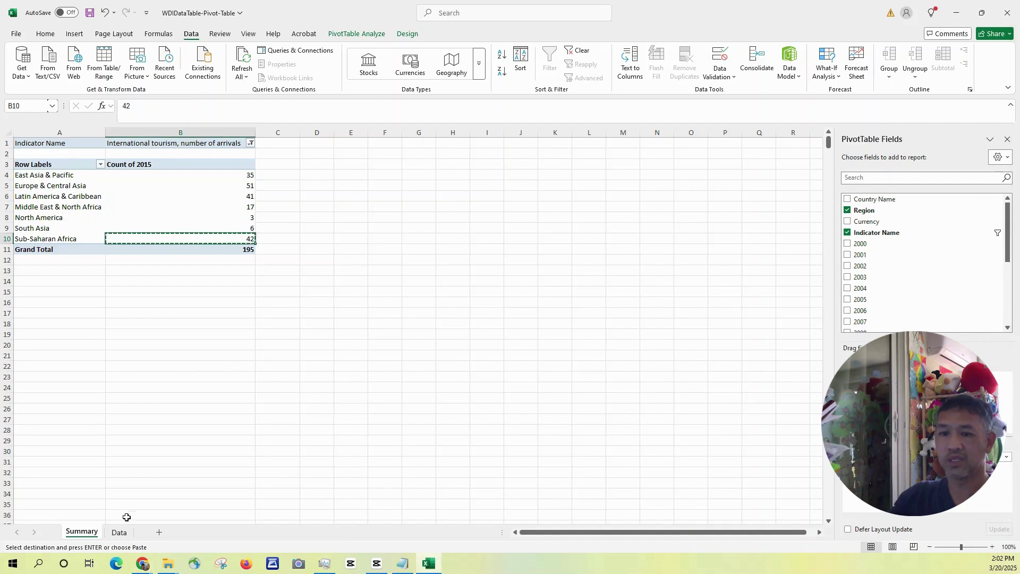
Step: Clear the Region and Indicator Name filters on the Data sheet so all records show
left_click(120, 532)
left_click(193, 175)
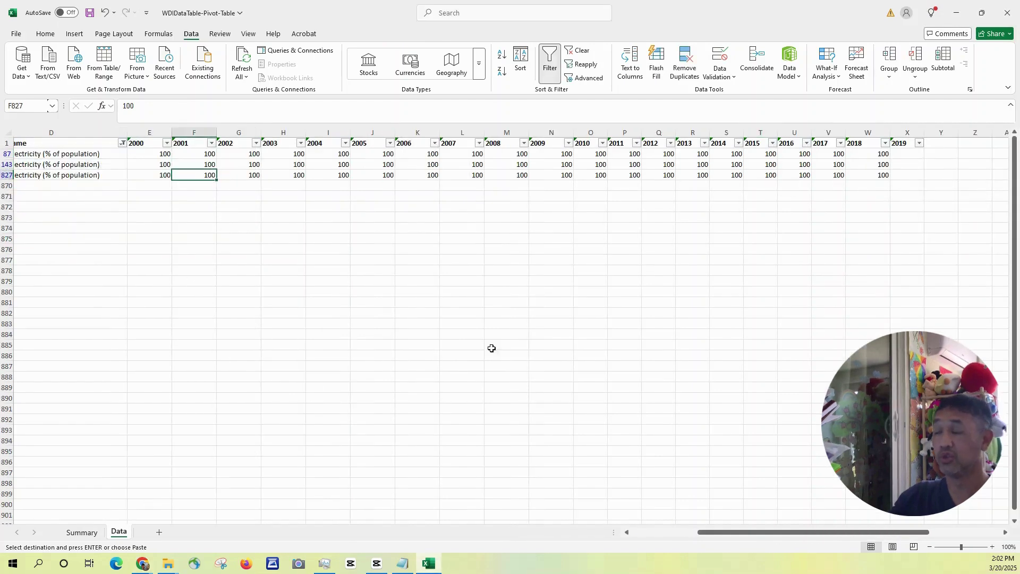
left_click_drag(827, 534, 761, 534)
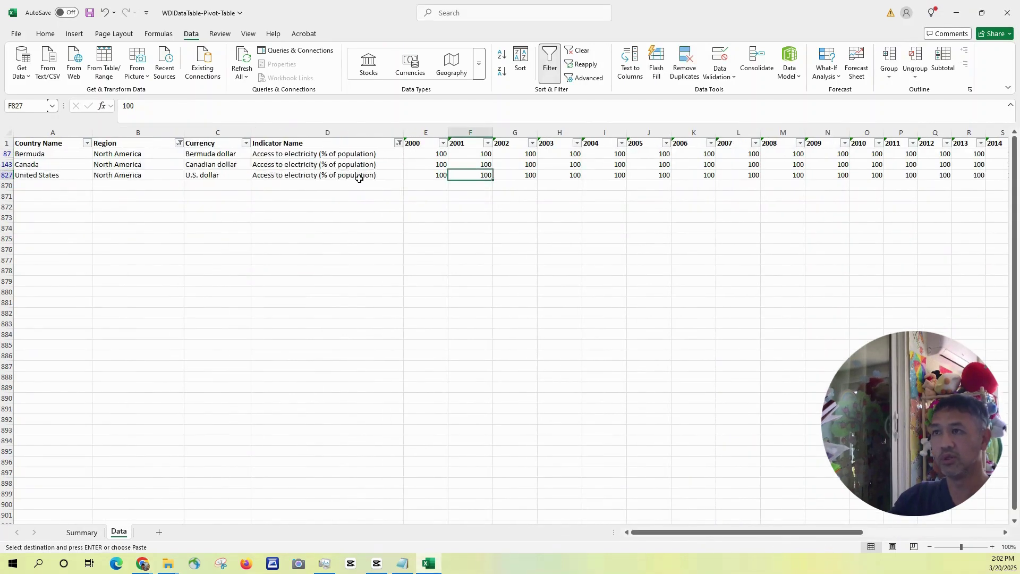
left_click(256, 176)
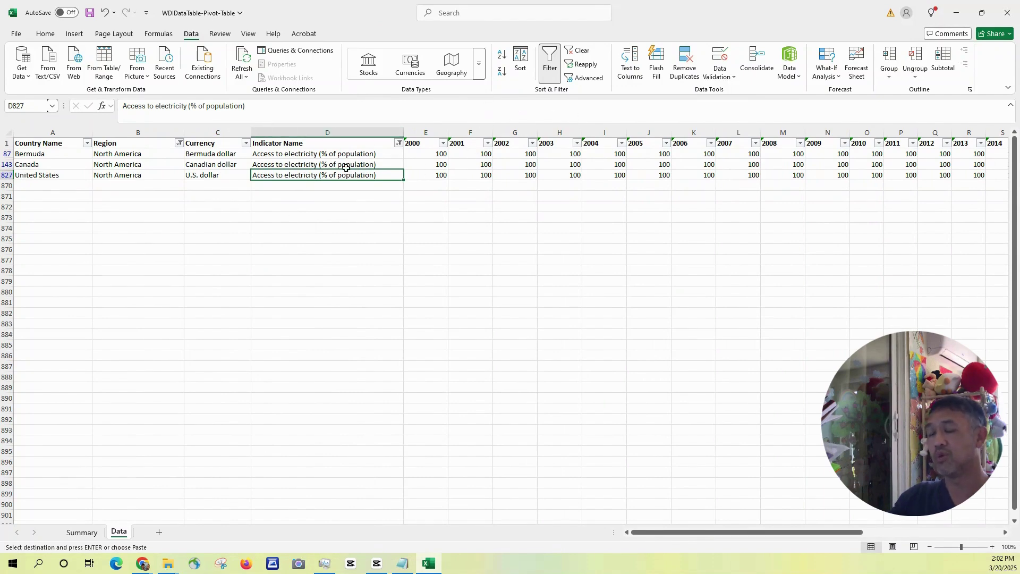
left_click(578, 51)
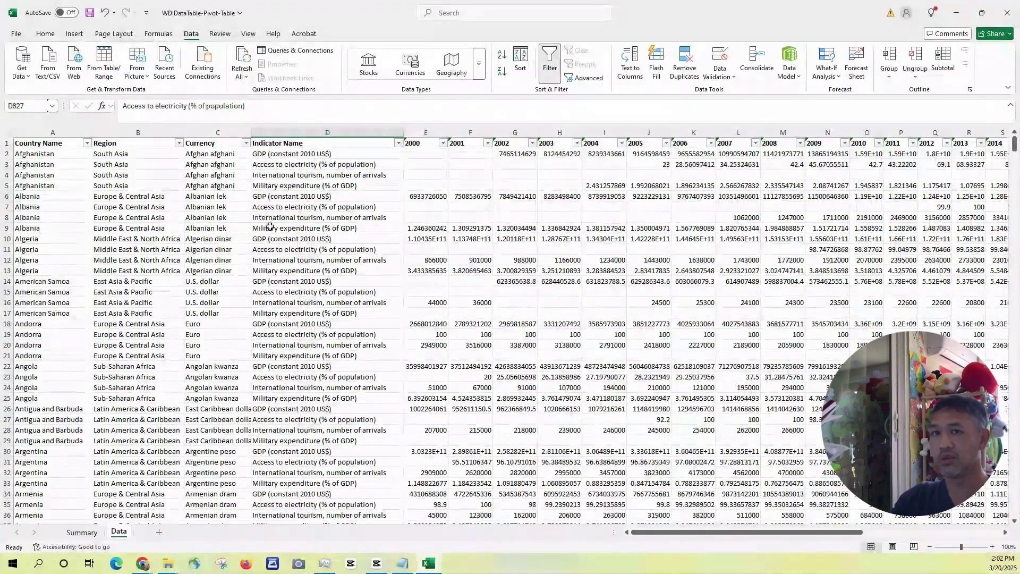
Step: Filter the Region column on the Data sheet to show only Sub-Saharan Africa
left_click(179, 143)
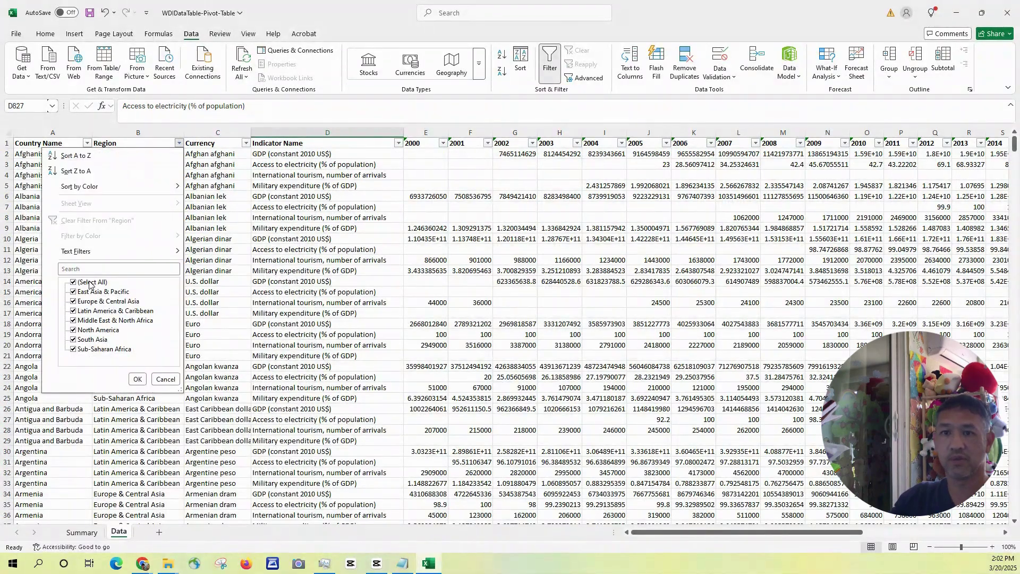
left_click(89, 283)
left_click(104, 349)
left_click(137, 380)
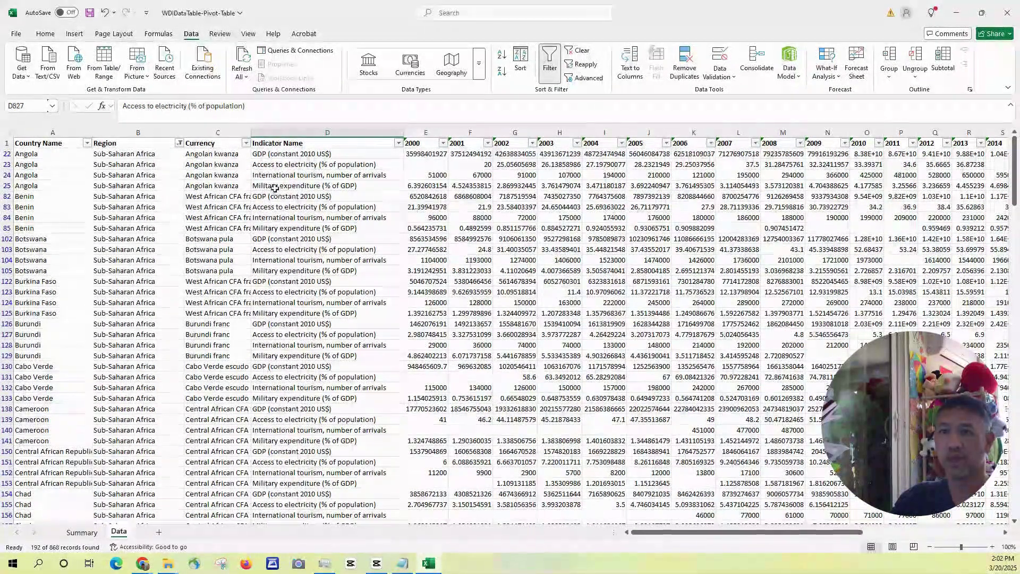
Step: Filter the Indicator Name column to show only International tourism, number of arrivals
left_click(86, 143)
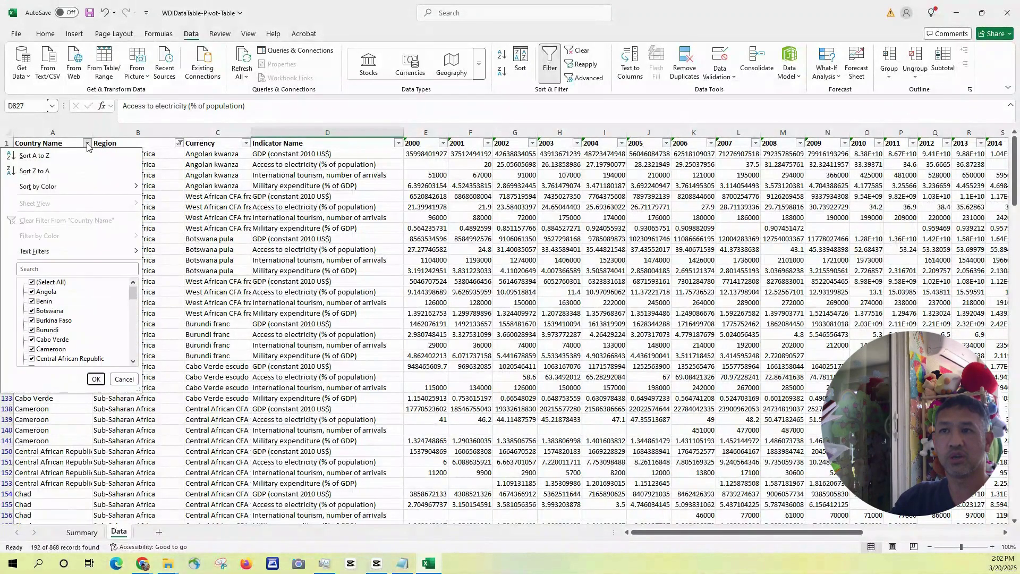
left_click(87, 144)
left_click(398, 144)
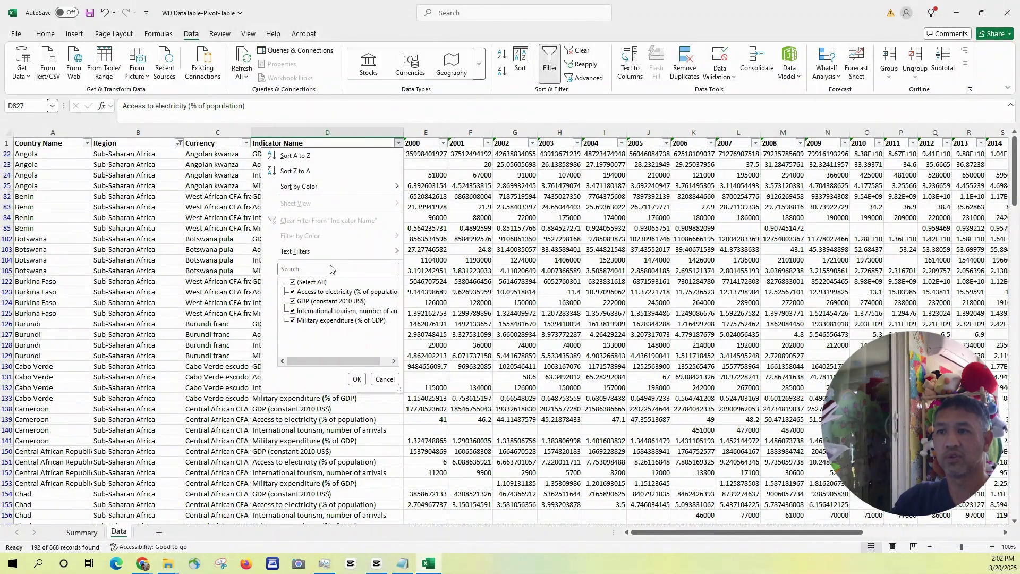
left_click(319, 282)
left_click(325, 311)
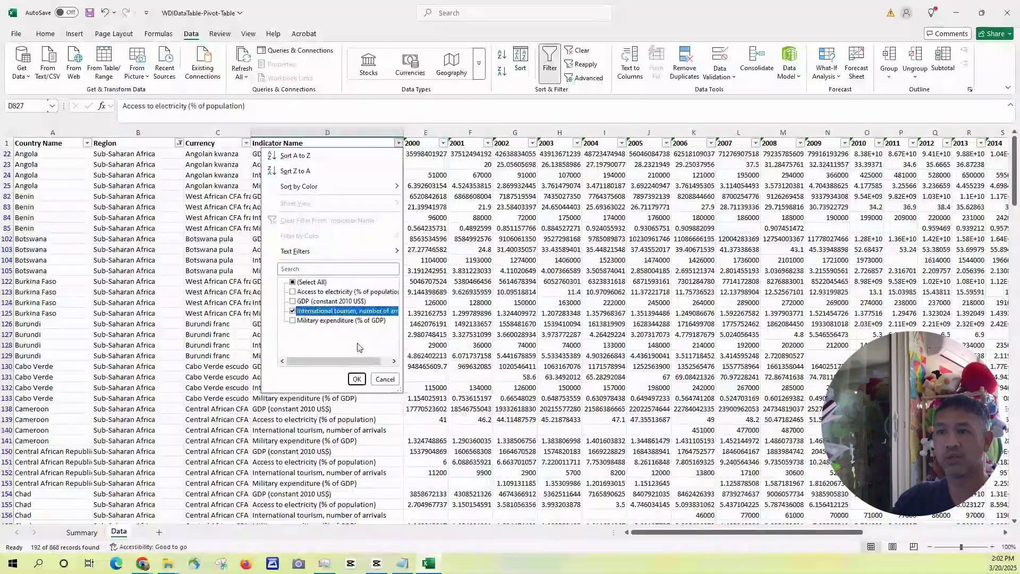
left_click(358, 379)
Step: Count the filtered Sub-Saharan Africa records by selecting the Region cells, and check the Indicator Name cells the same way
left_click(135, 155)
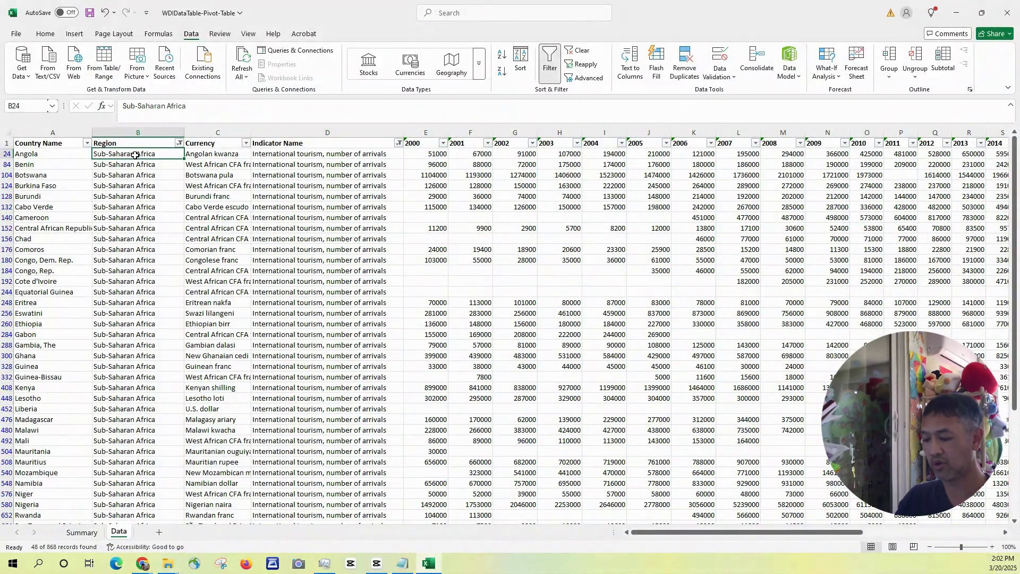
key("ctrl+shift+Down")
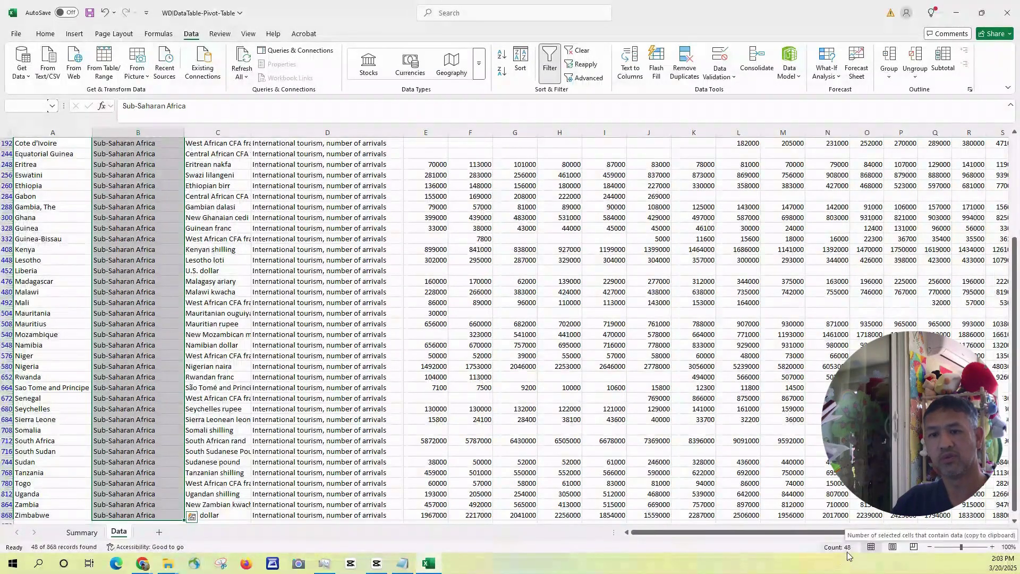
left_click(271, 367)
key("ctrl+shift+Up")
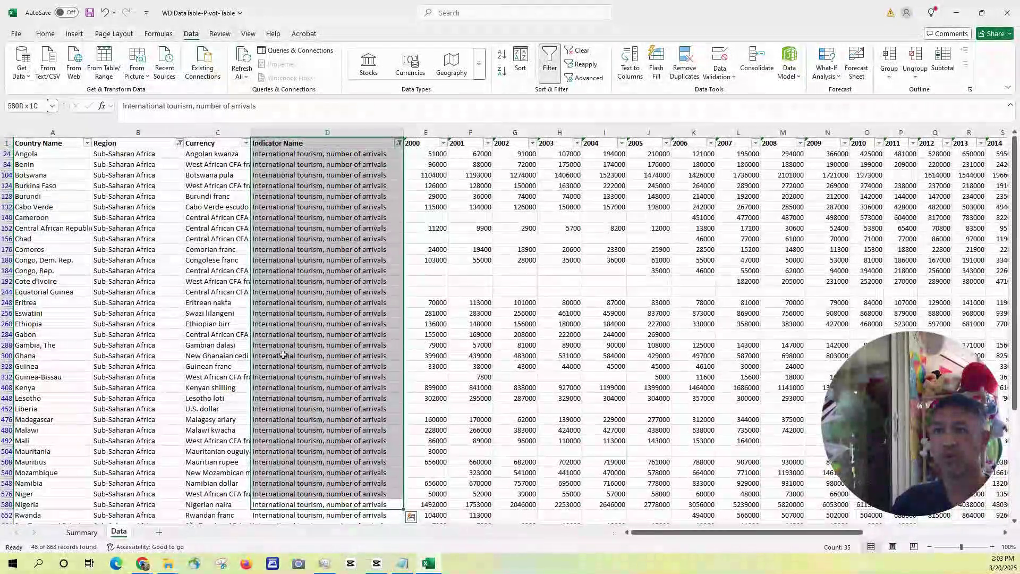
left_click(350, 157)
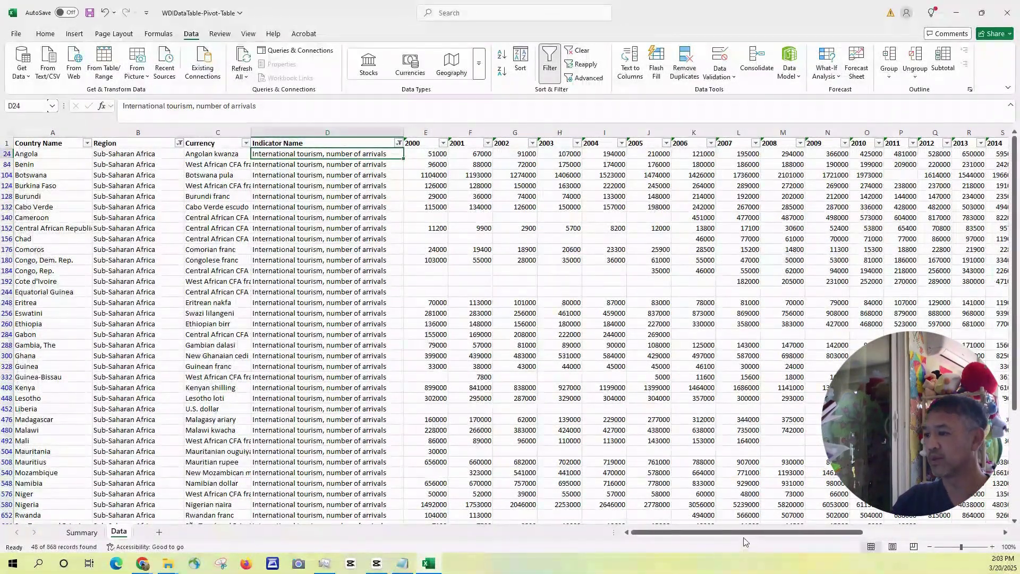
Step: Select all the 2015 values in the filtered rows, from Angola to Zimbabwe, and check their count, average and sum
left_click_drag(747, 532, 795, 518)
left_click(838, 155)
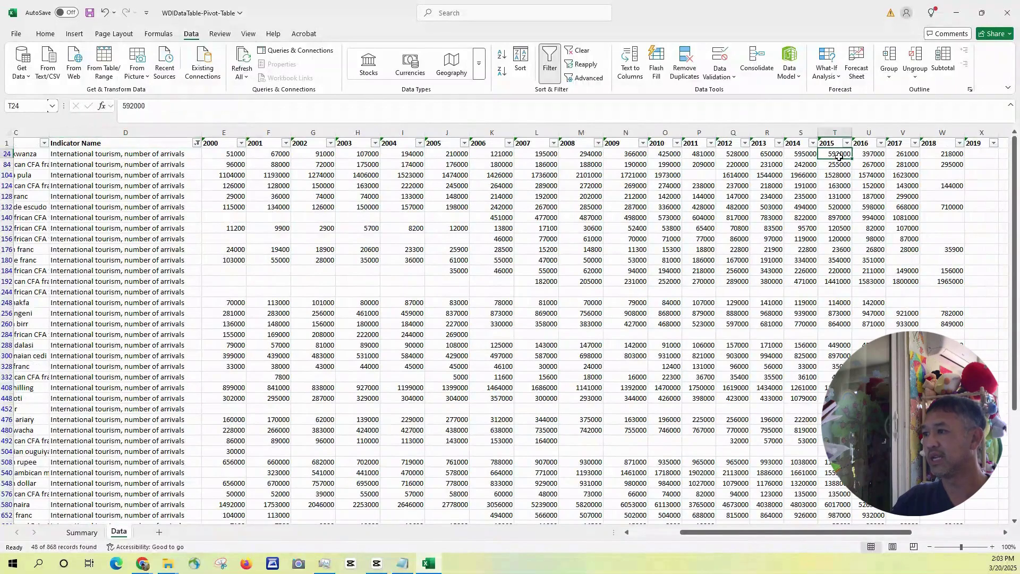
key("ctrl+shift+Down")
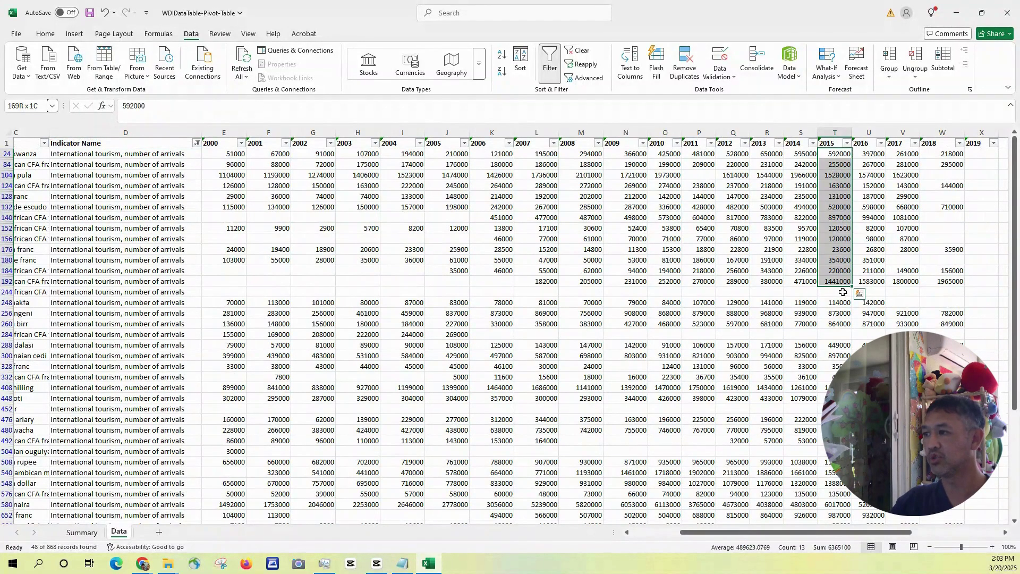
scroll(843, 290, "down", 8)
left_click(839, 398, "shift")
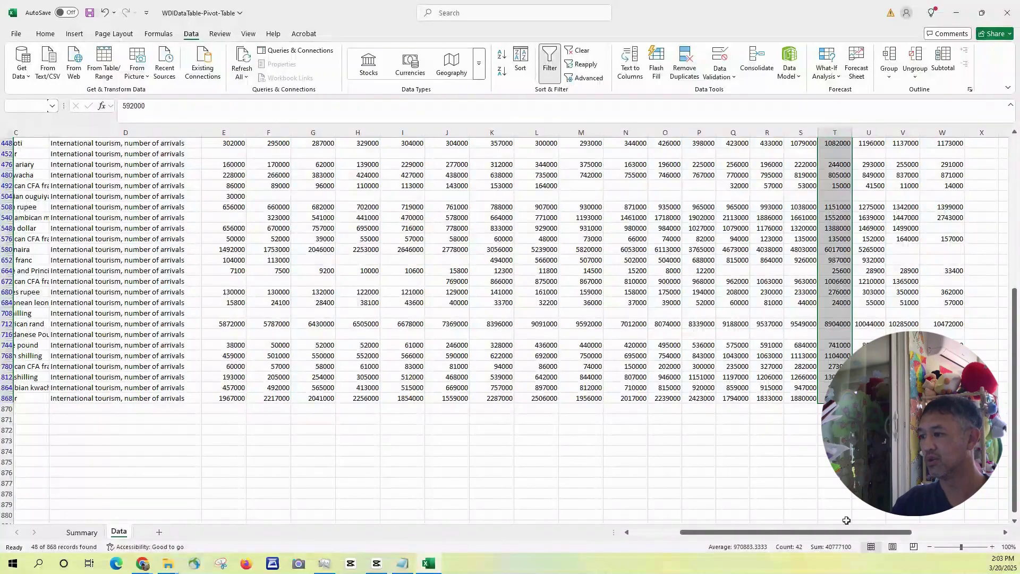
scroll(823, 225, "up", 8)
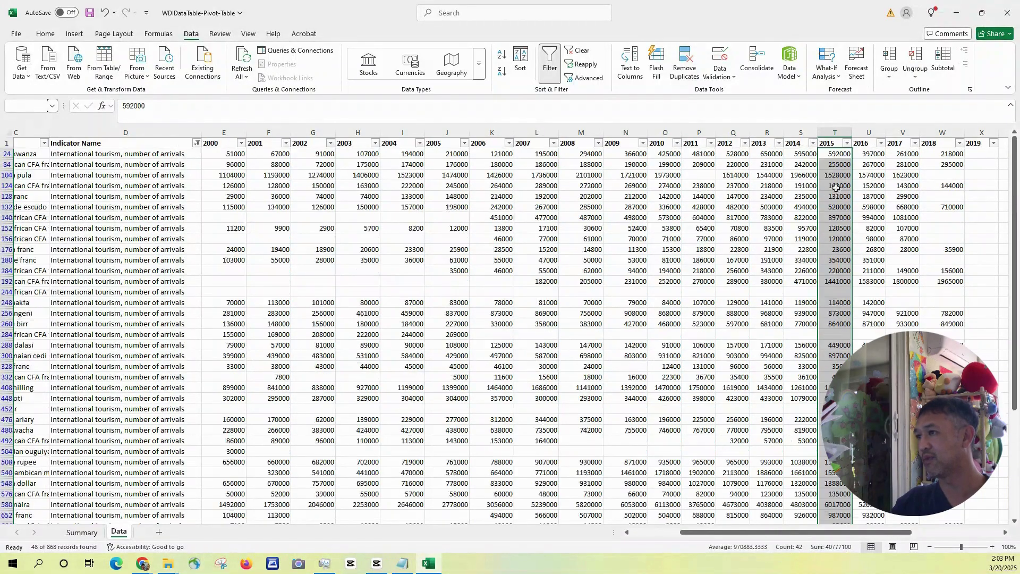
scroll(836, 187, "down", 6)
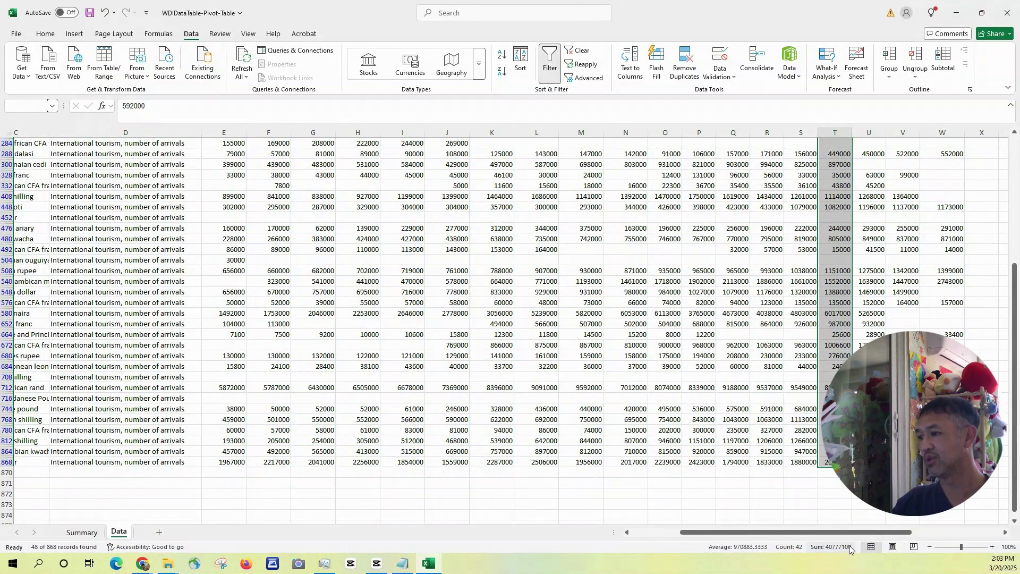
scroll(704, 242, "up", 6)
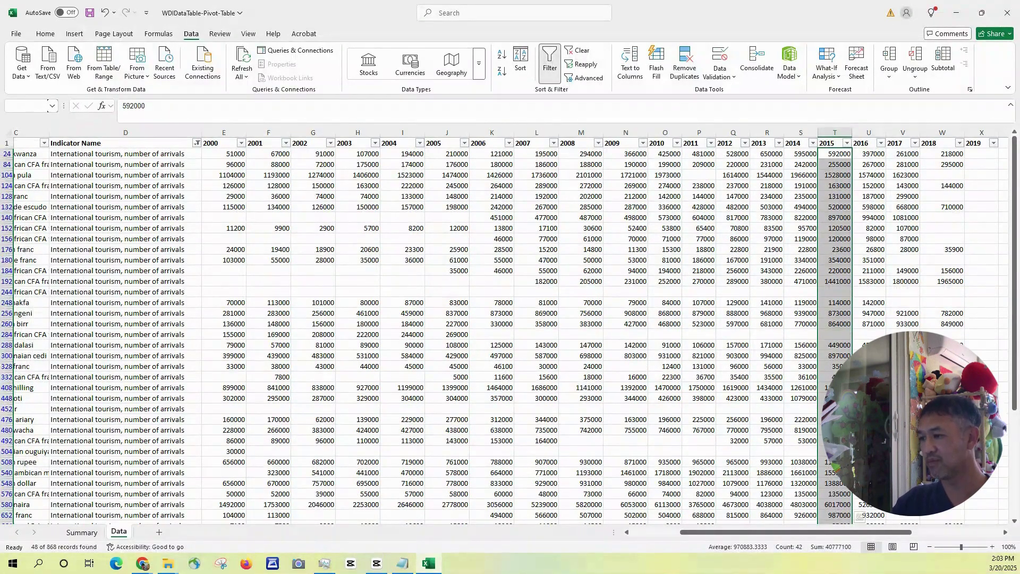
left_click_drag(785, 533, 702, 533)
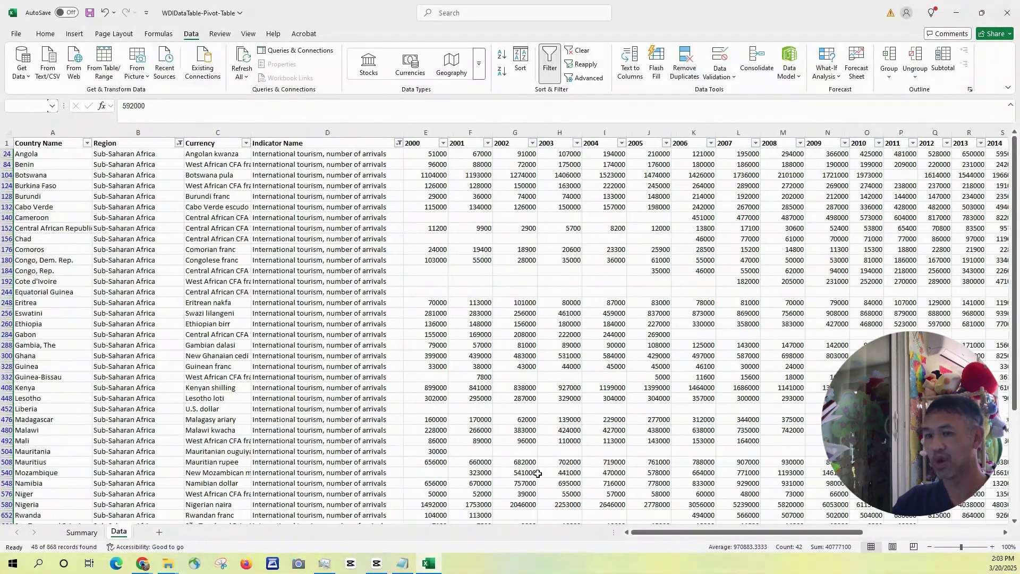
Step: Compare the regional Count of 2015 values with the Grand Total in the Summary sheet's PivotTable
left_click(81, 533)
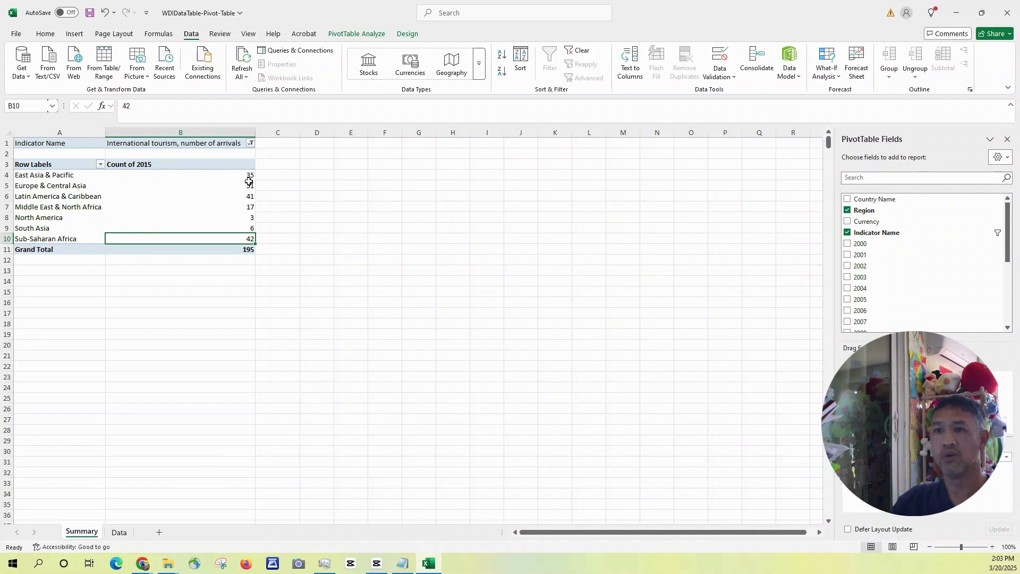
left_click_drag(246, 177, 235, 236)
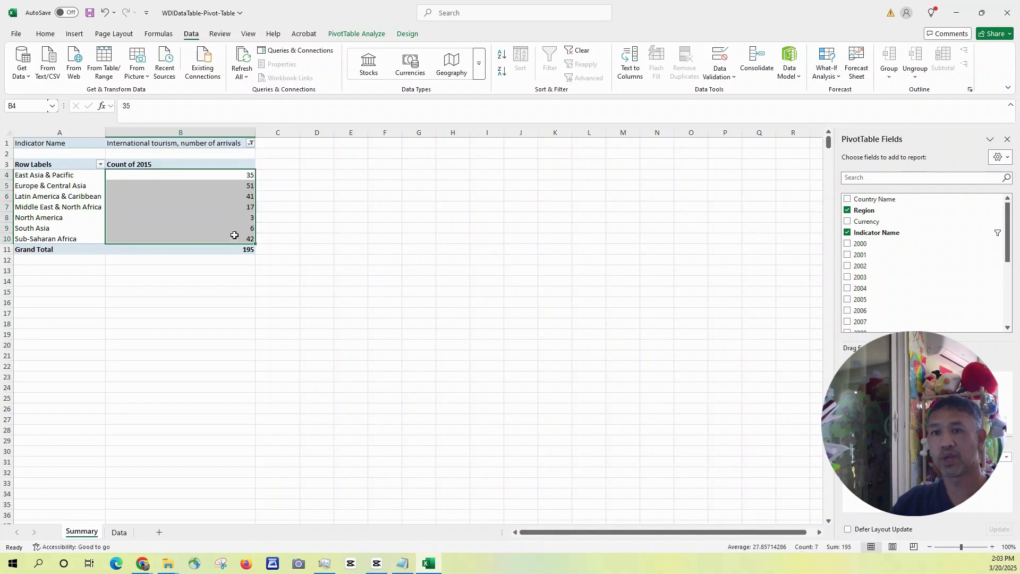
left_click(57, 249)
left_click(122, 250)
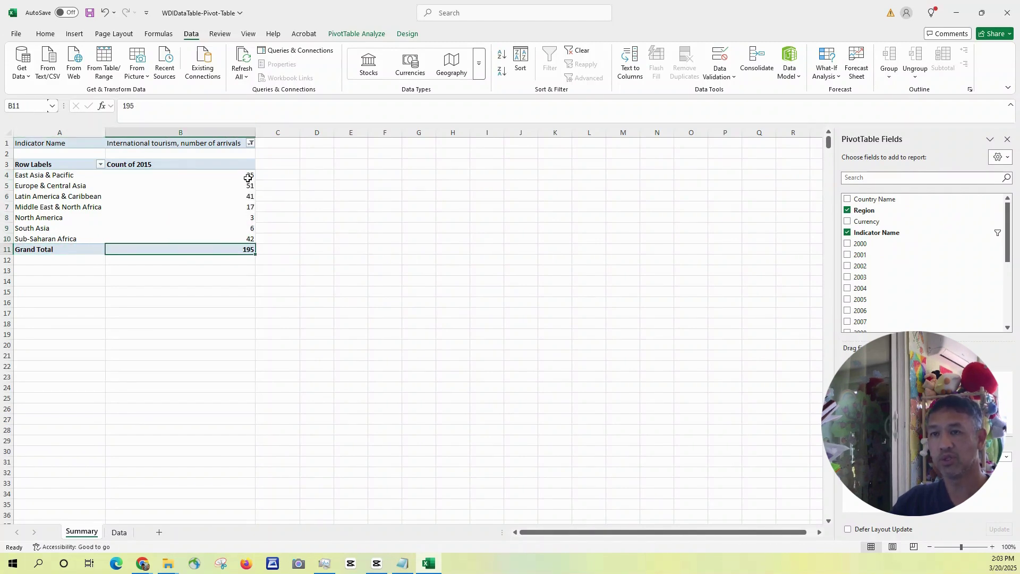
left_click_drag(248, 178, 239, 237)
left_click(244, 248)
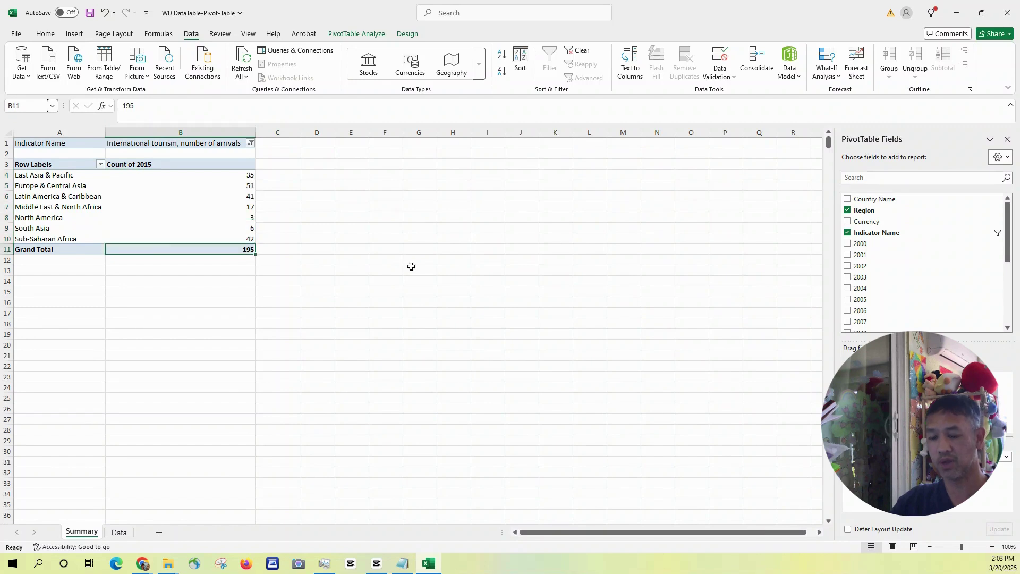
Step: Copy the PivotTable's Grand Total for Count of 2015 and return to the Data sheet
key("ctrl+c")
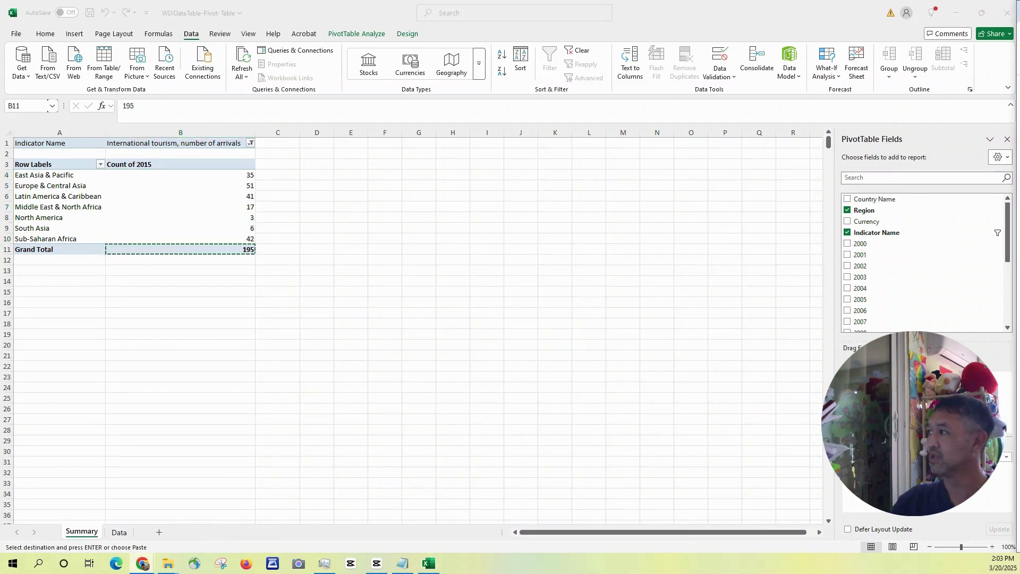
left_click(510, 333)
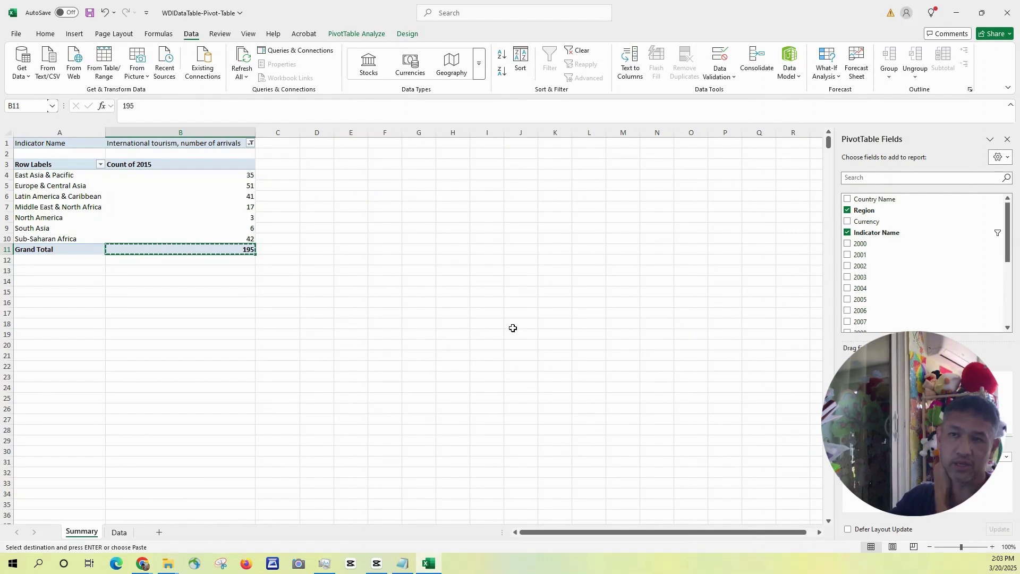
left_click(119, 532)
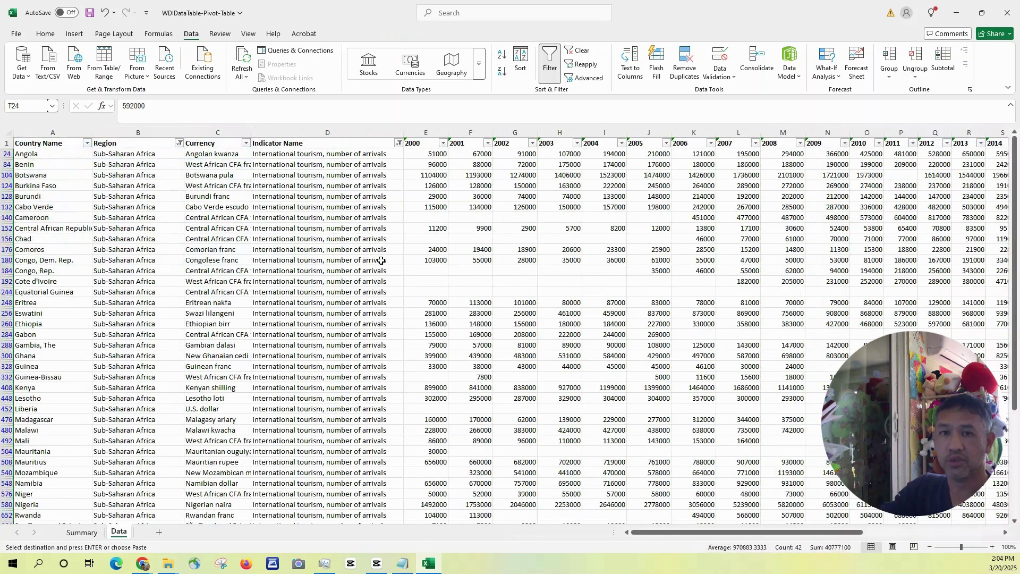